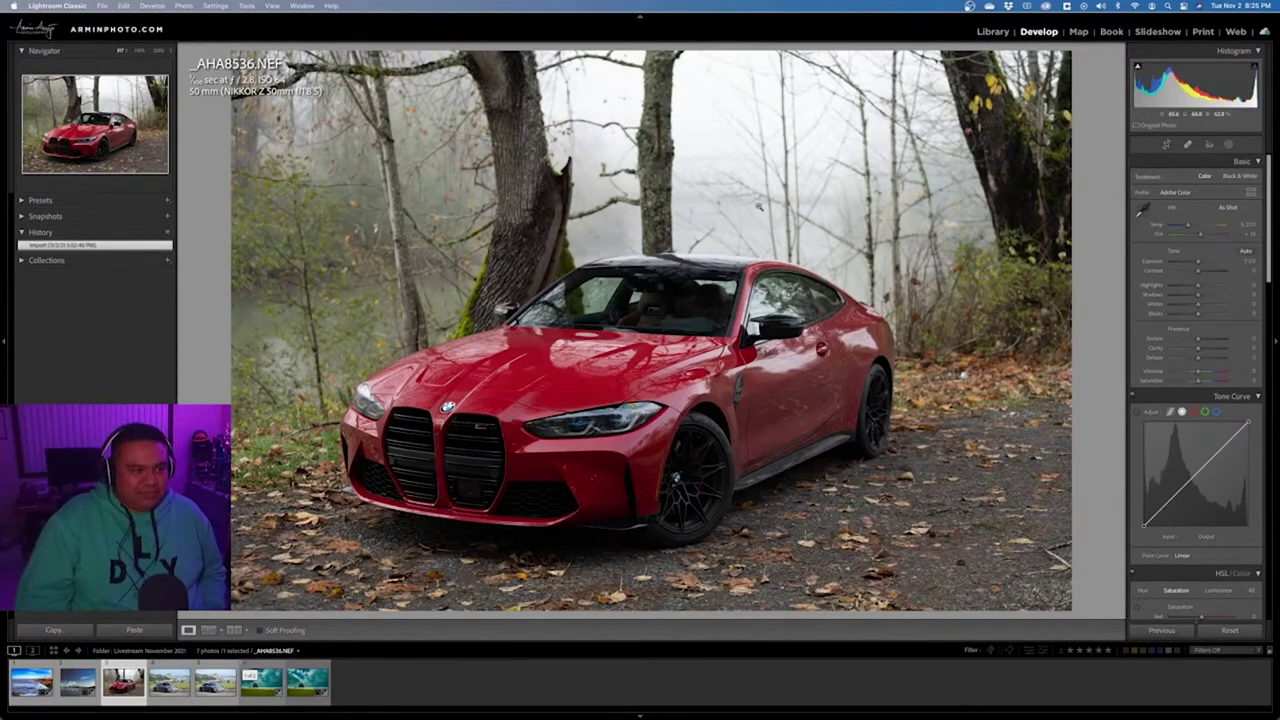
pyautogui.click(747, 187)
pyautogui.click(785, 270)
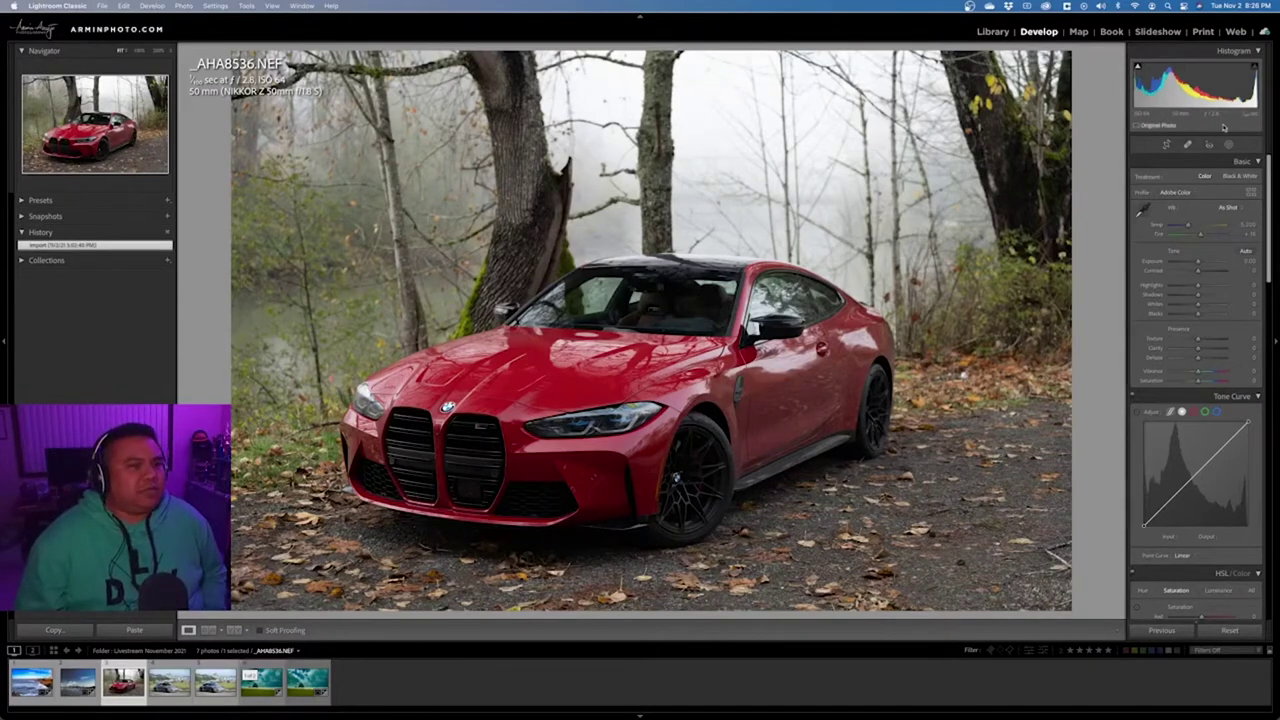
pyautogui.click(1256, 68)
pyautogui.click(1138, 68)
pyautogui.click(1137, 68)
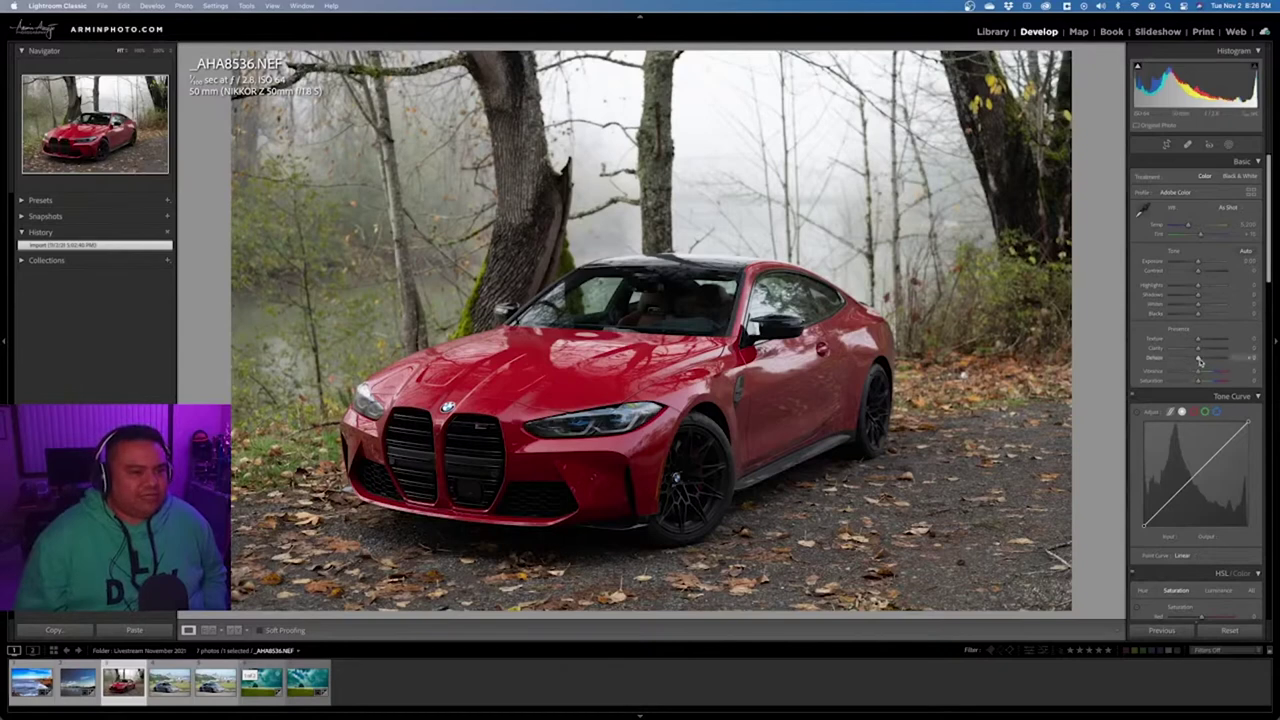
# Try Dehaze at +100 on the whole photo and reset it to its default
pyautogui.moveTo(1200, 360); pyautogui.dragTo(1237, 357)
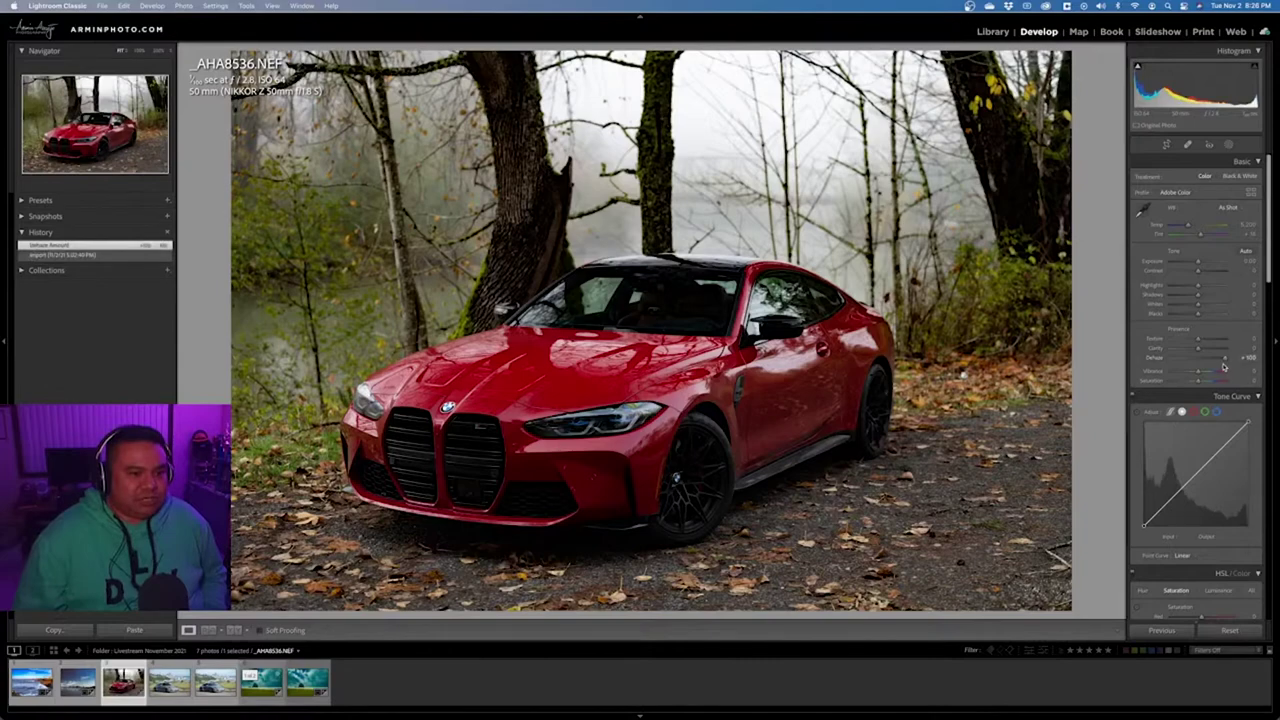
pyautogui.doubleClick(1226, 360)
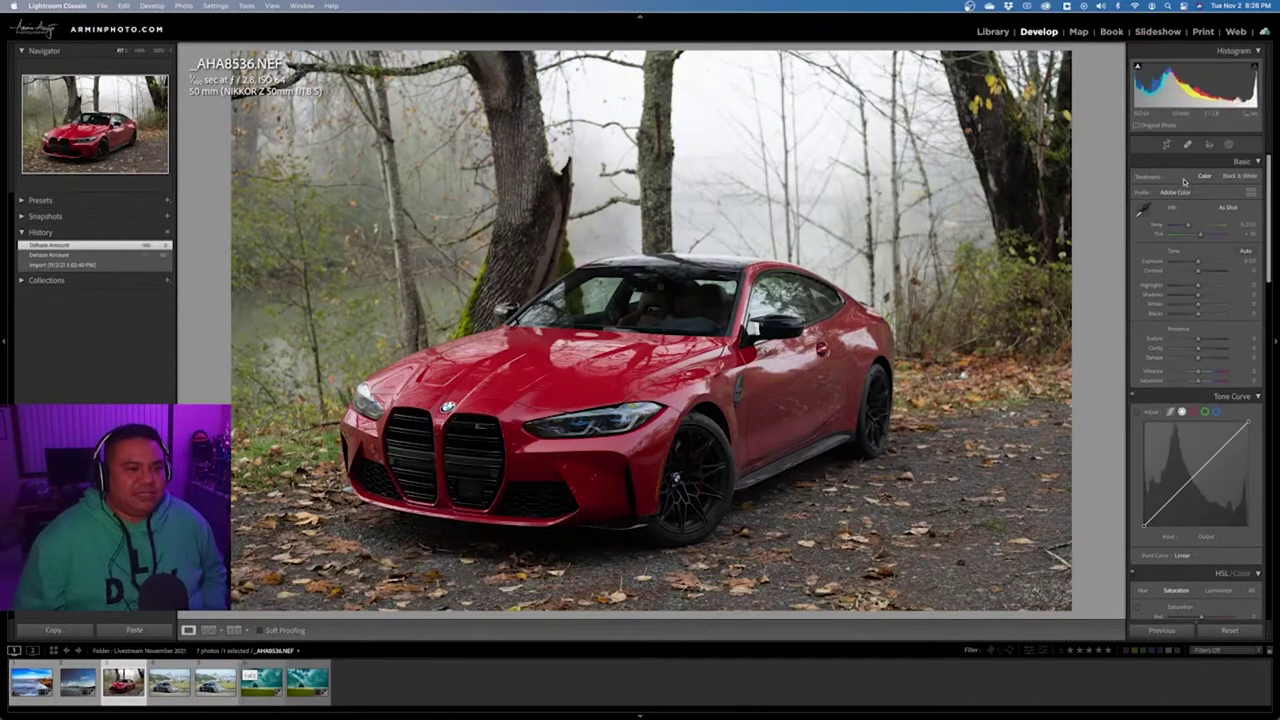
# Create a Select Subject mask of the car and invert it to cover the background
pyautogui.click(1229, 145)
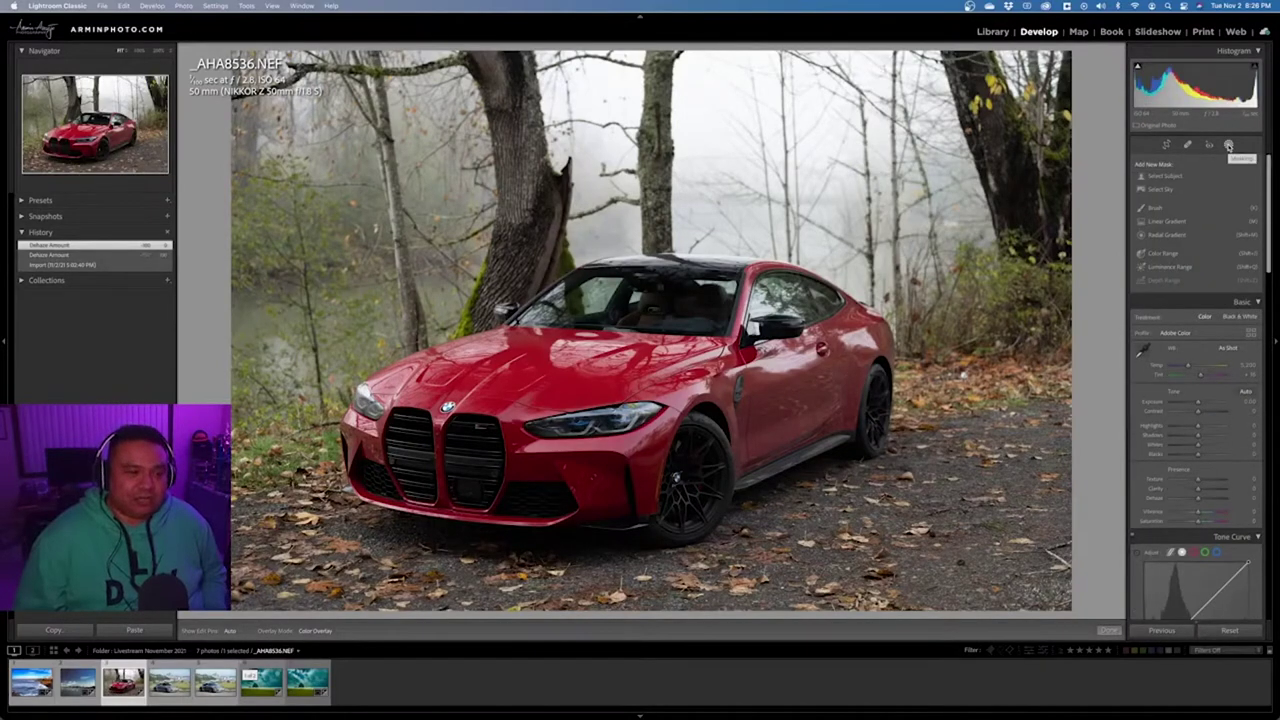
pyautogui.click(1165, 177)
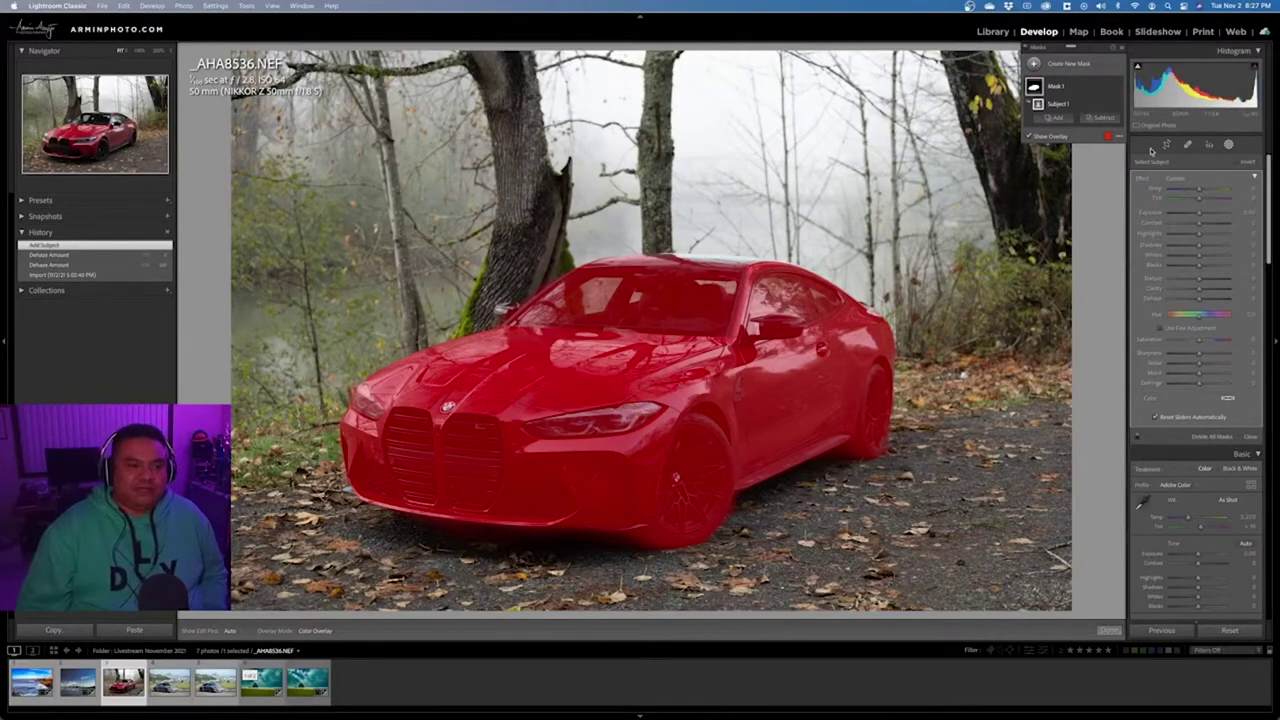
pyautogui.click(1238, 163)
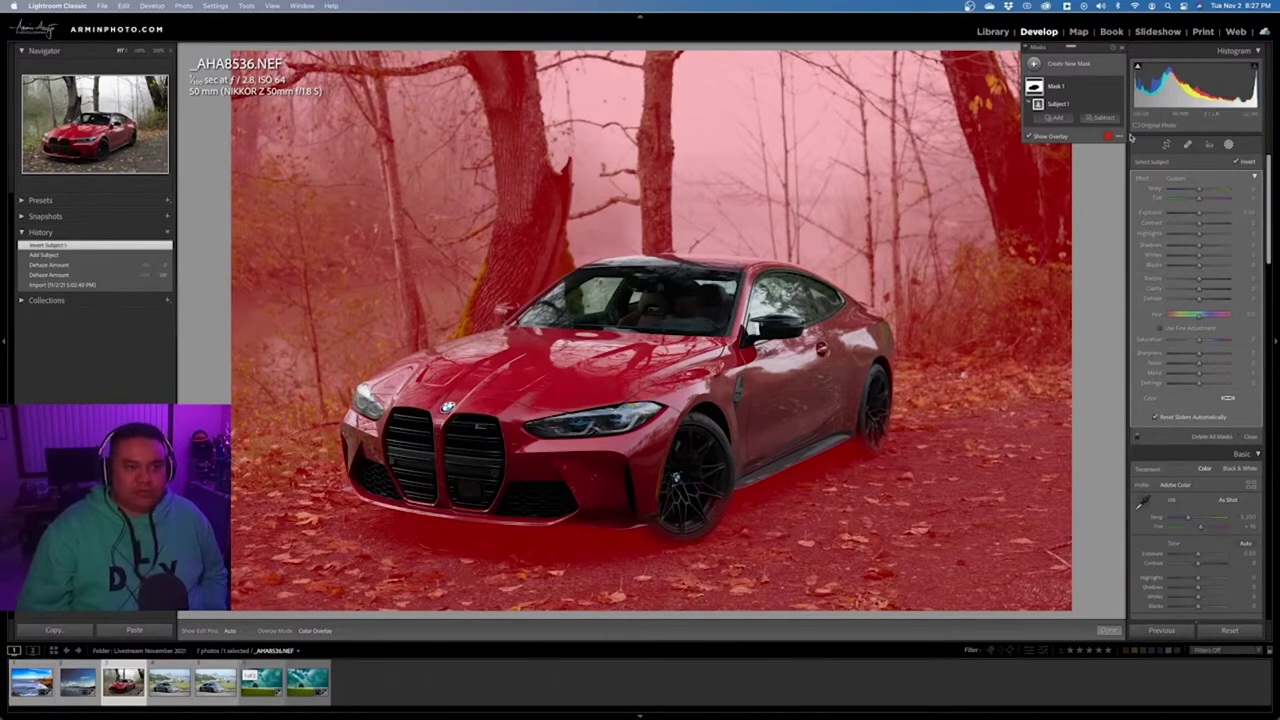
# Rename the inverted mask as "Everything except the car"
pyautogui.doubleClick(1058, 87)
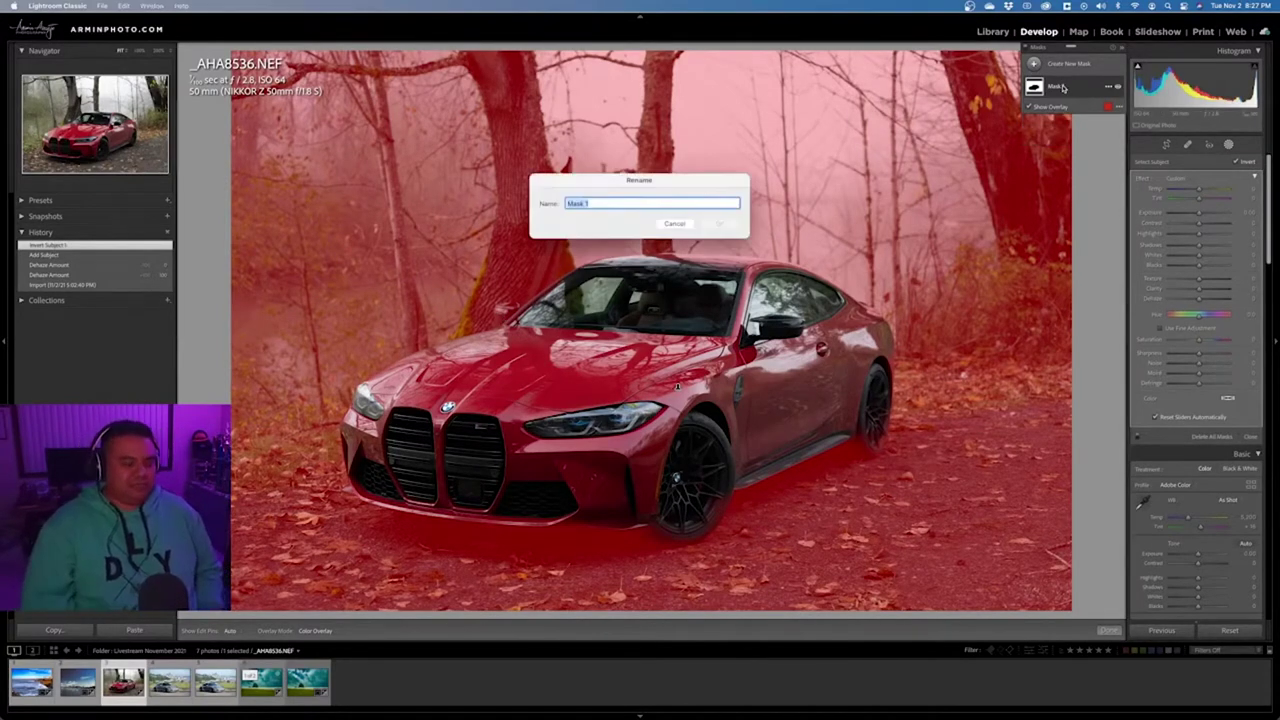
pyautogui.press('BackSpace')
pyautogui.write('Everything B')
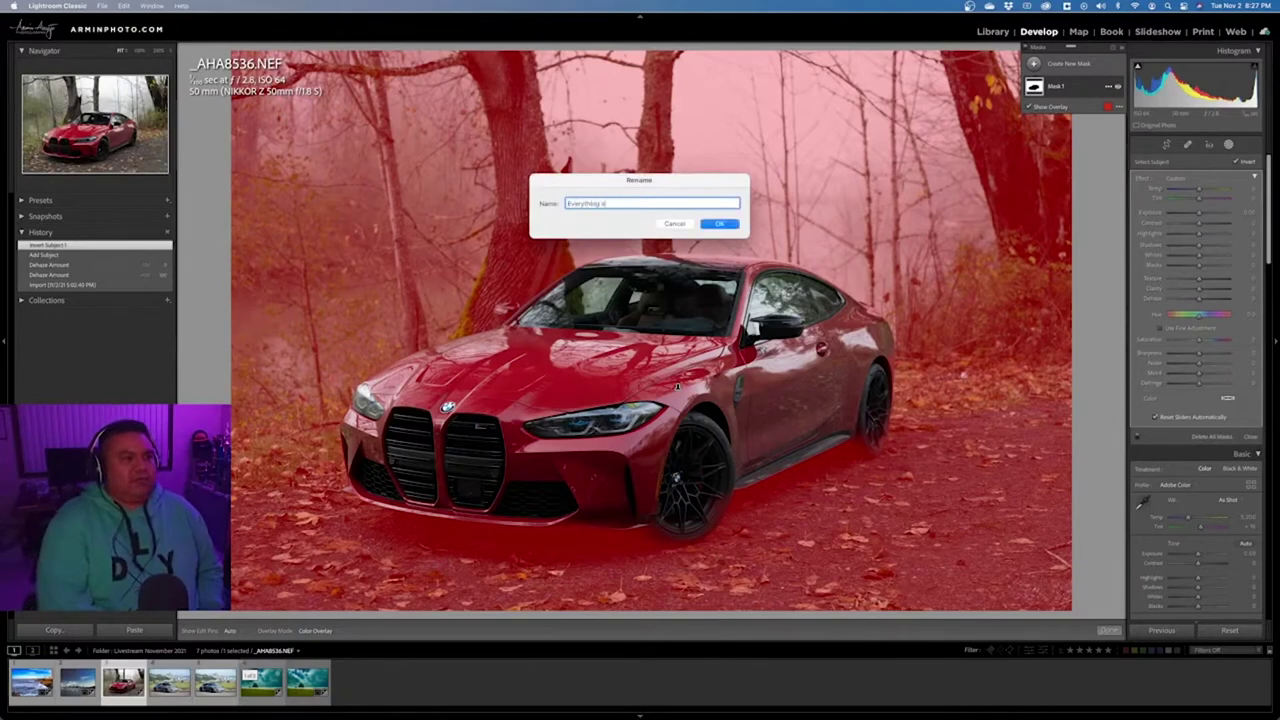
pyautogui.write('xcept the car')
pyautogui.press('Return')
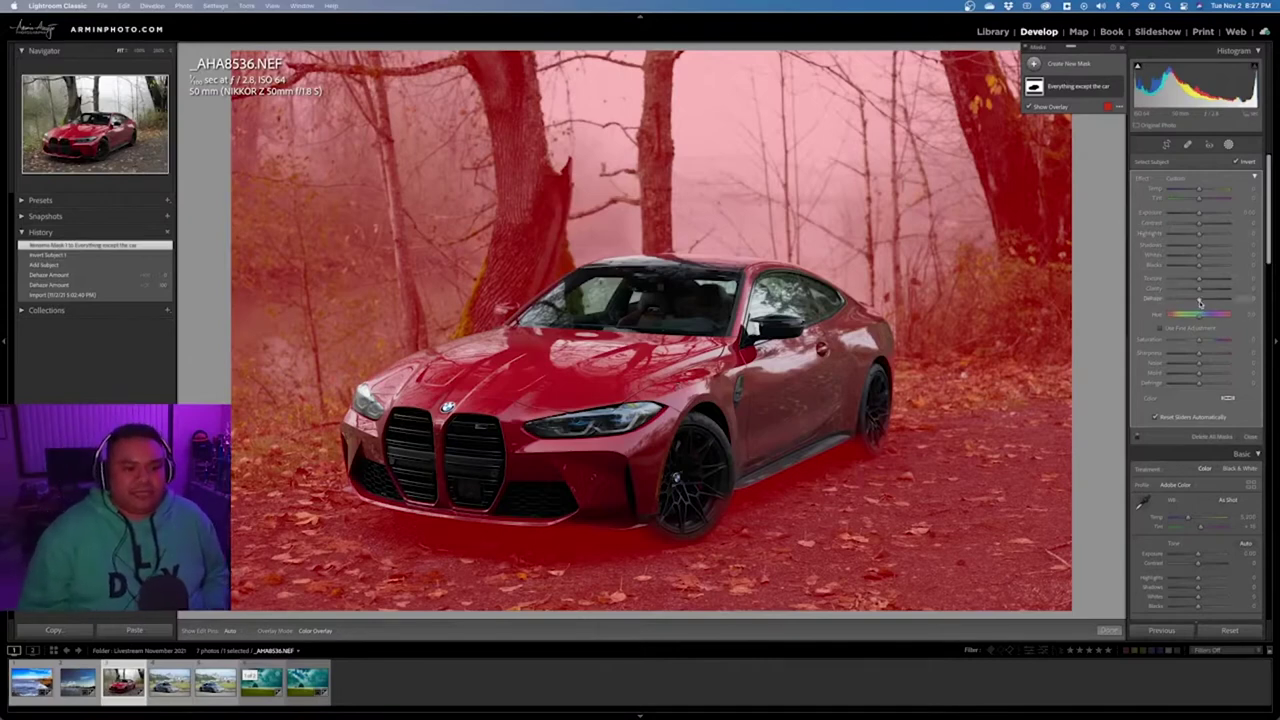
# Hide the mask overlay and set the background mask's Dehaze to about 30 and Clarity to about 20
pyautogui.press('o')
pyautogui.moveTo(1200, 303); pyautogui.dragTo(1228, 299)
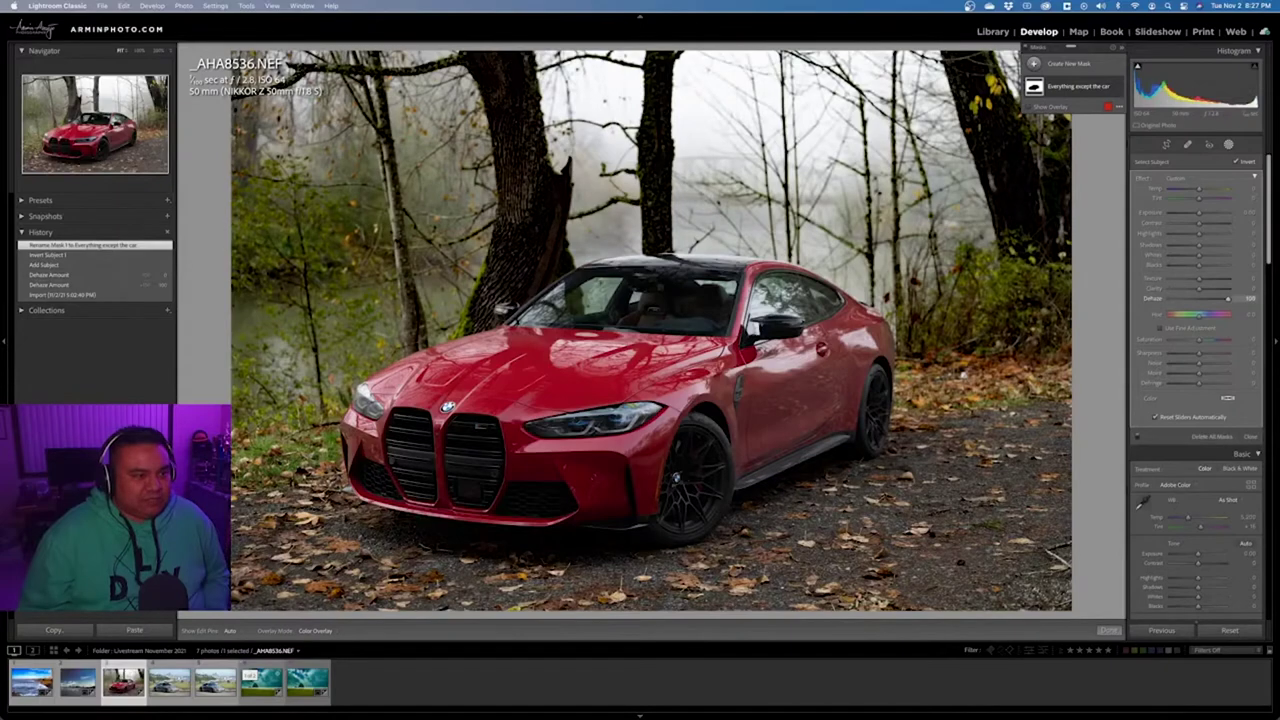
pyautogui.moveTo(1228, 299); pyautogui.dragTo(1209, 299)
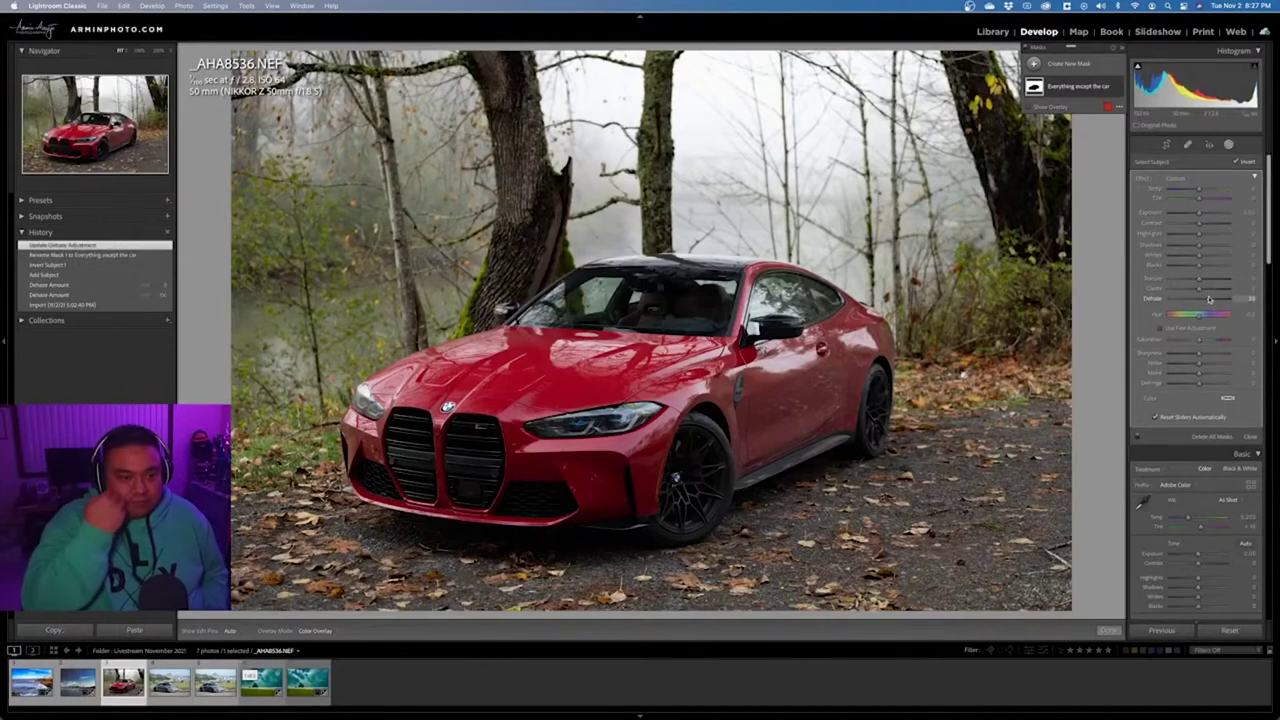
pyautogui.moveTo(1201, 291); pyautogui.dragTo(1206, 292)
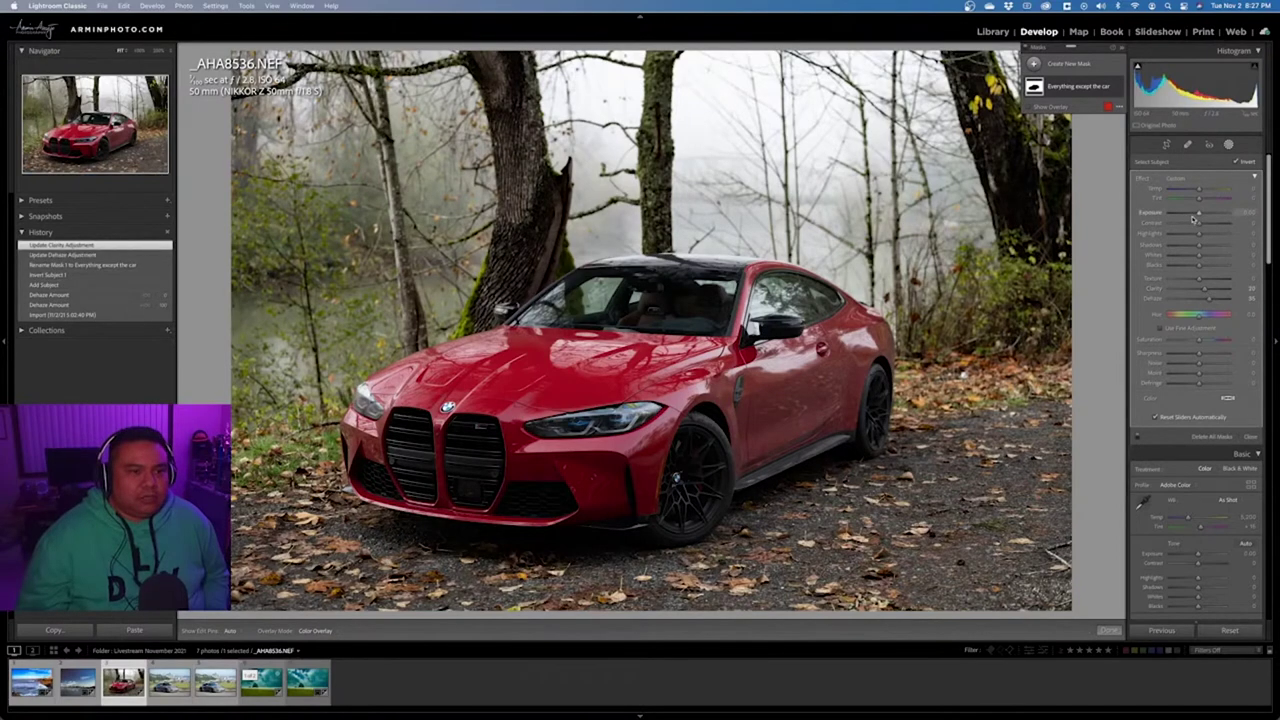
# Set the background mask's Exposure to -0.51, Highlights to -21, Shadows to about 28, Whites to -71 and Blacks to 11, and raise Texture slightly
pyautogui.moveTo(1201, 213); pyautogui.dragTo(1197, 215)
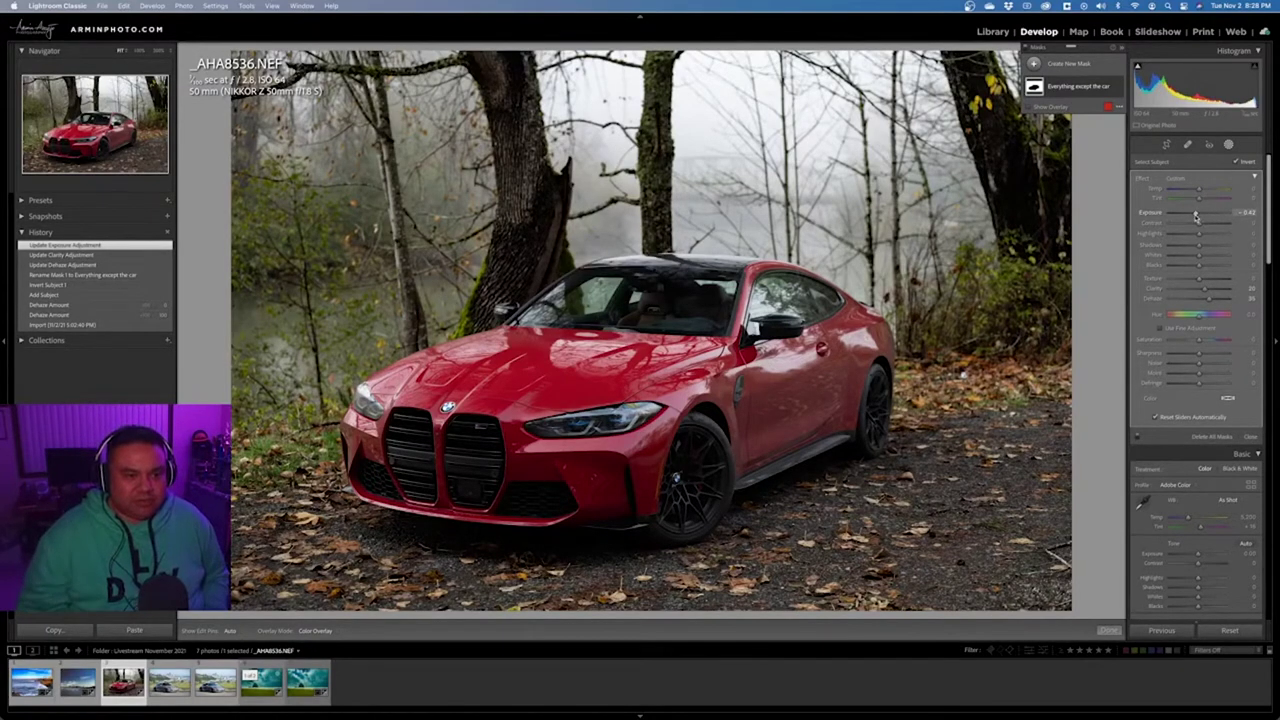
pyautogui.moveTo(1196, 215); pyautogui.dragTo(1195, 215)
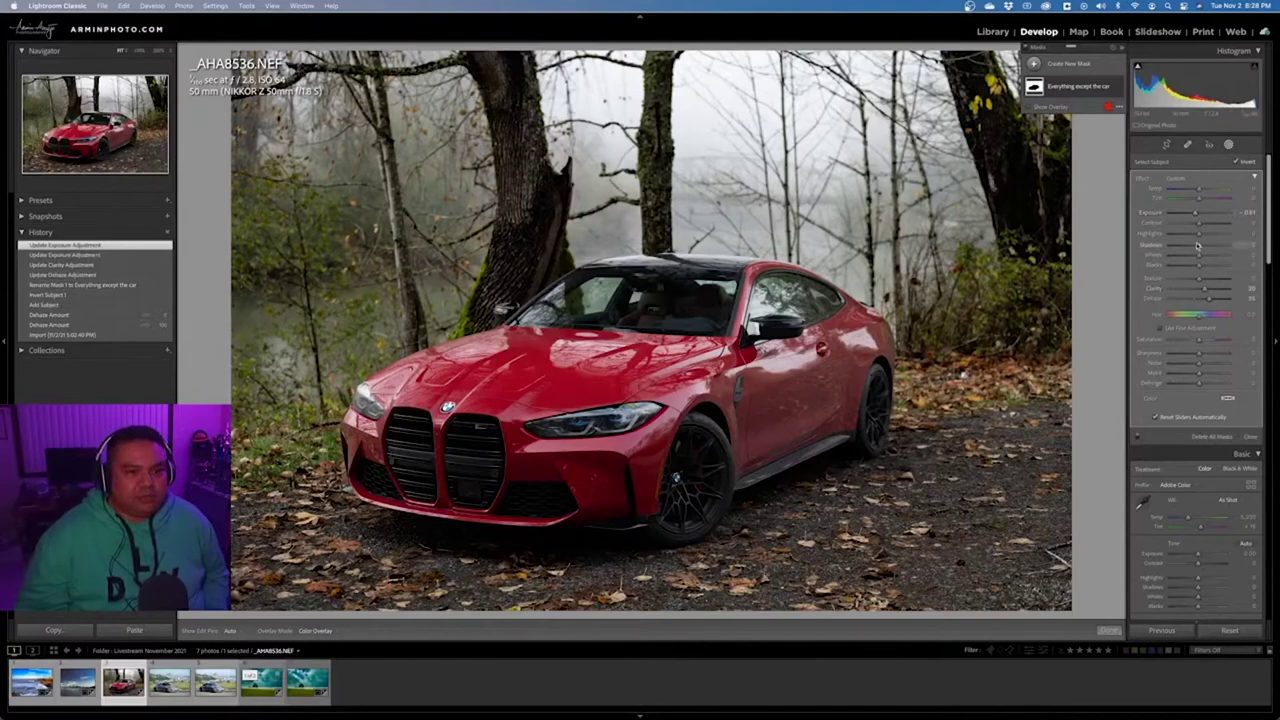
pyautogui.moveTo(1194, 238); pyautogui.dragTo(1199, 246)
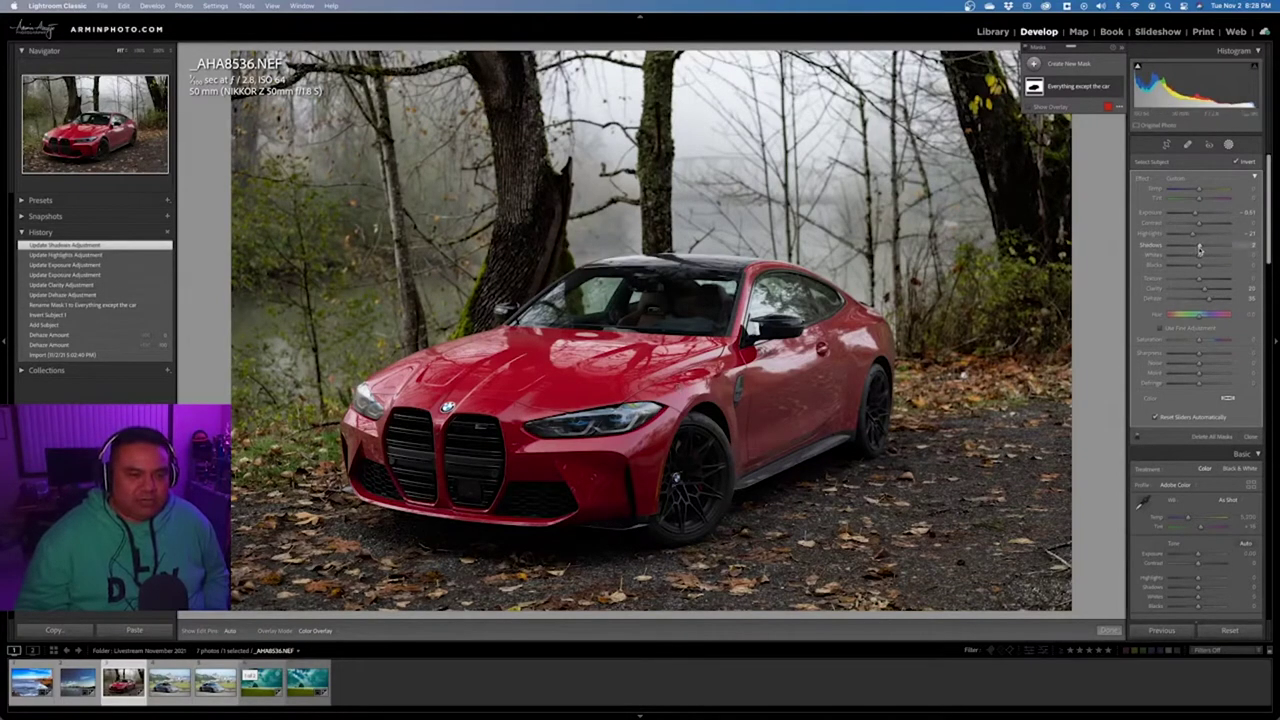
pyautogui.moveTo(1201, 250); pyautogui.dragTo(1178, 263)
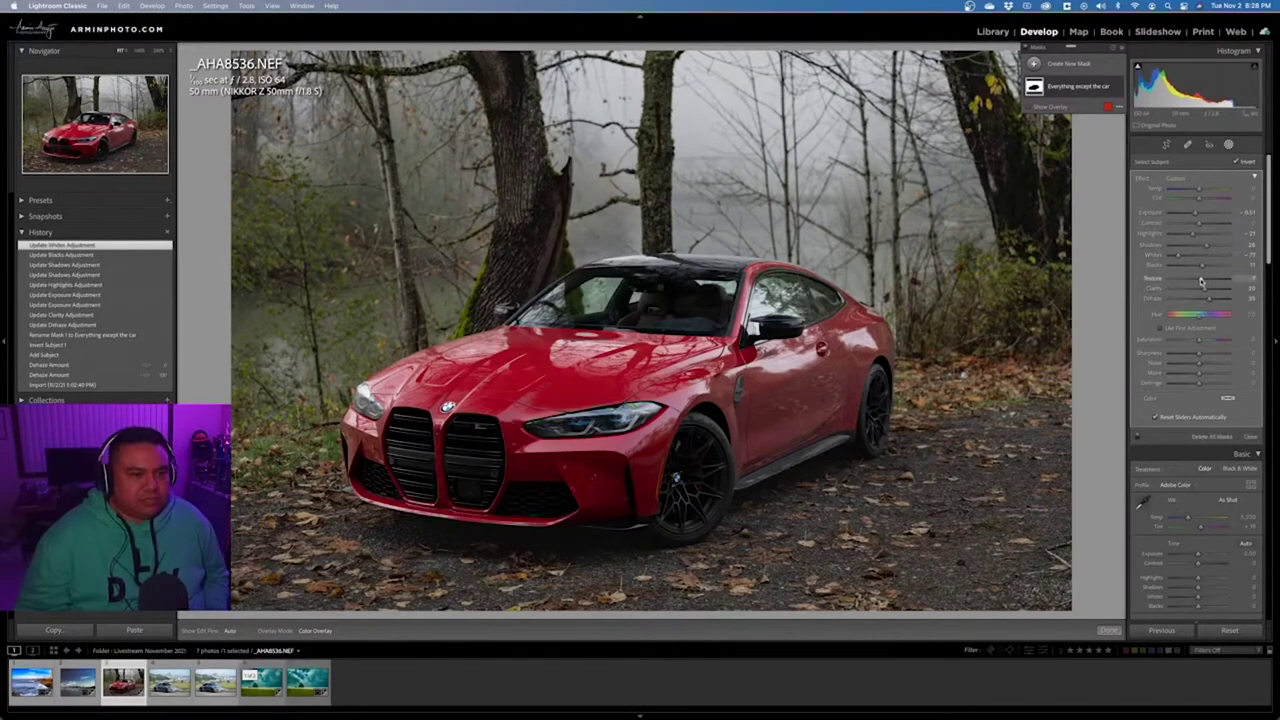
pyautogui.moveTo(1202, 283); pyautogui.dragTo(1200, 283)
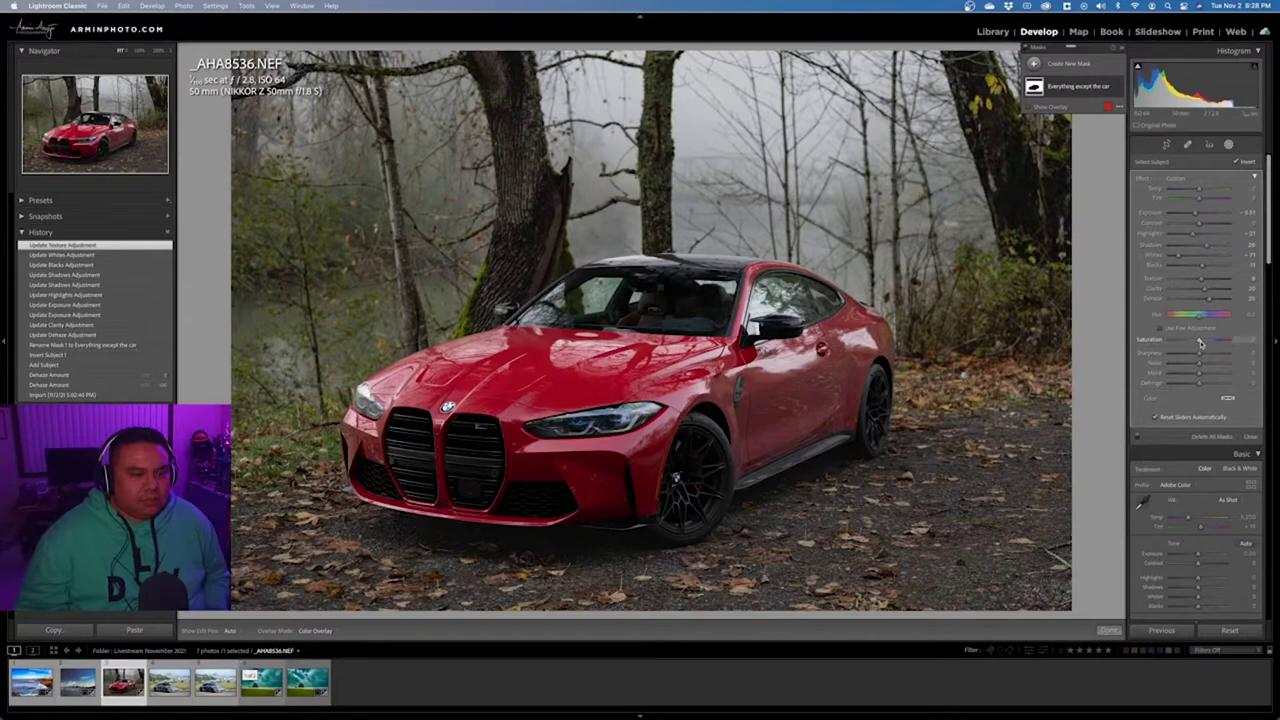
# Compare stronger and weaker background saturation and settle the mask's Saturation at about 36
pyautogui.moveTo(1200, 343); pyautogui.dragTo(1218, 346)
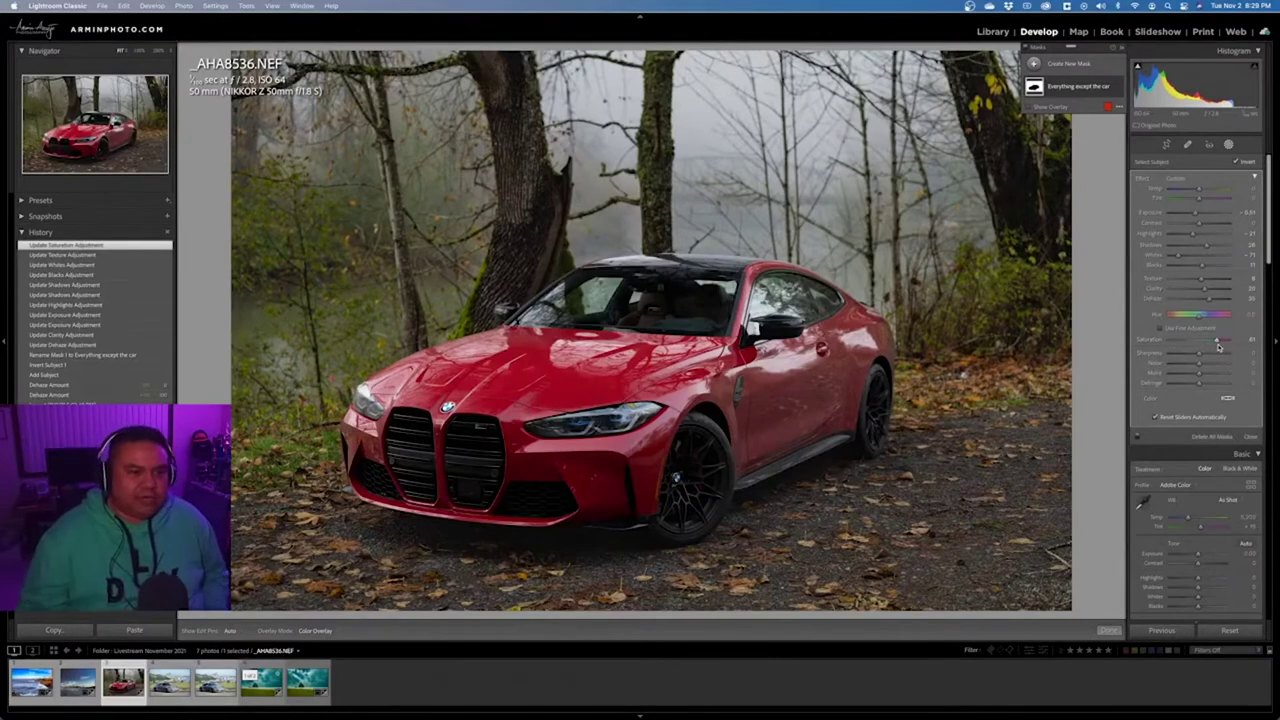
pyautogui.doubleClick(1218, 344)
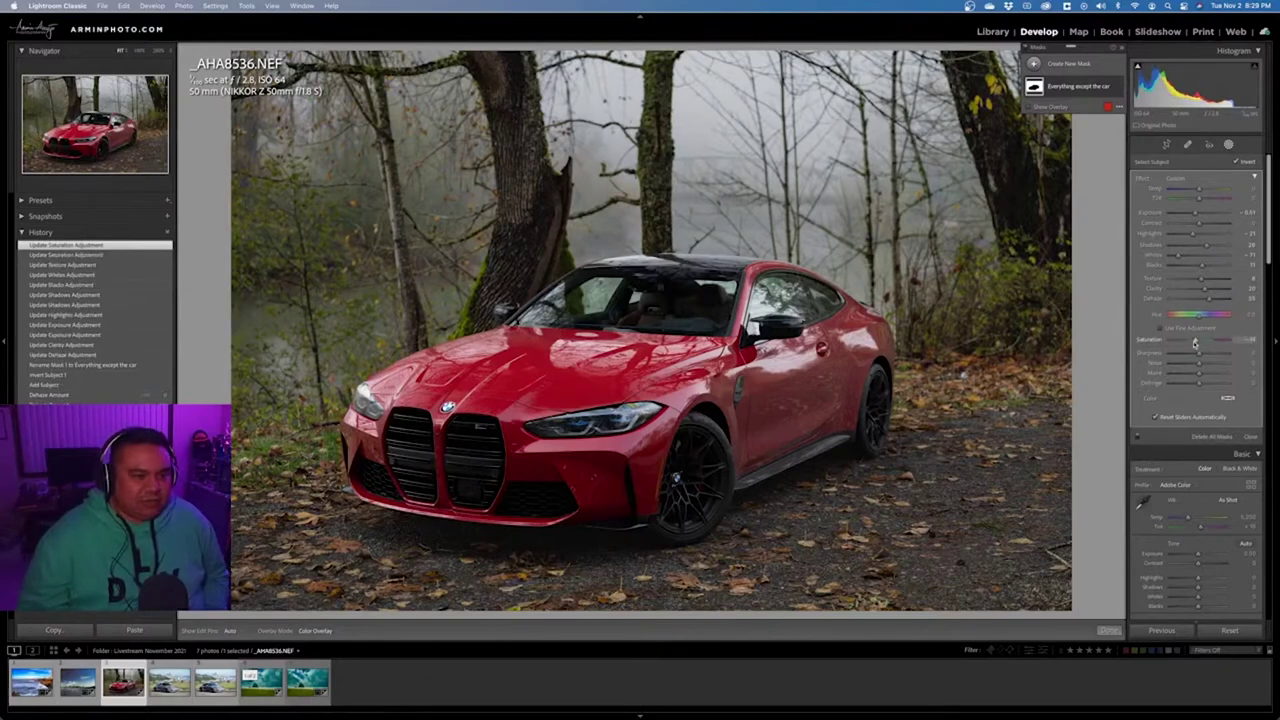
pyautogui.moveTo(1194, 343); pyautogui.dragTo(1188, 344)
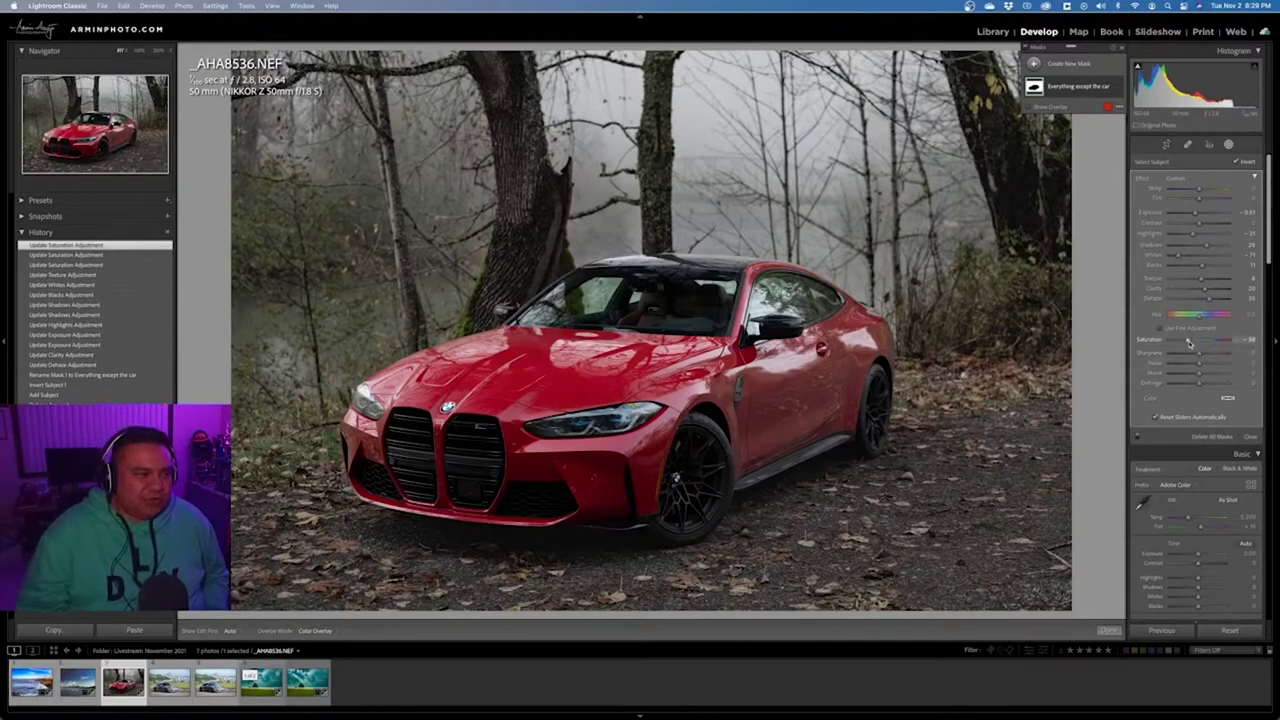
pyautogui.moveTo(1188, 343); pyautogui.dragTo(1211, 343)
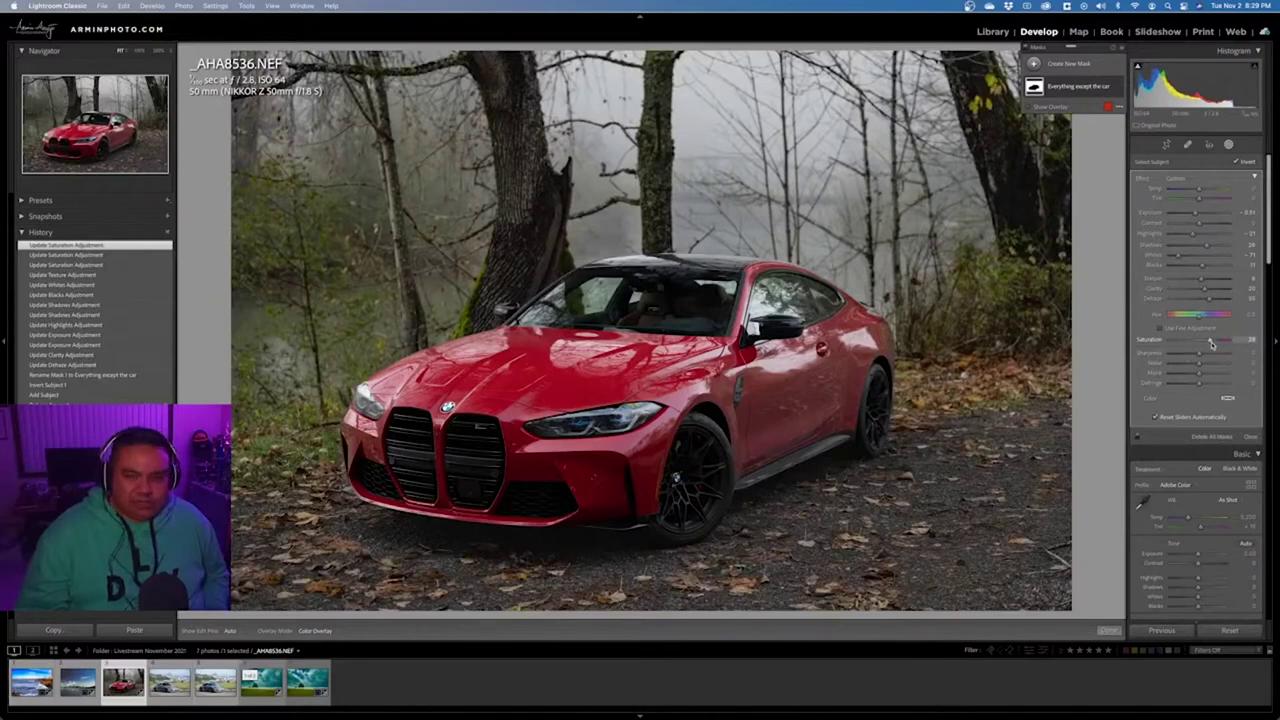
pyautogui.moveTo(1211, 344); pyautogui.dragTo(1209, 344)
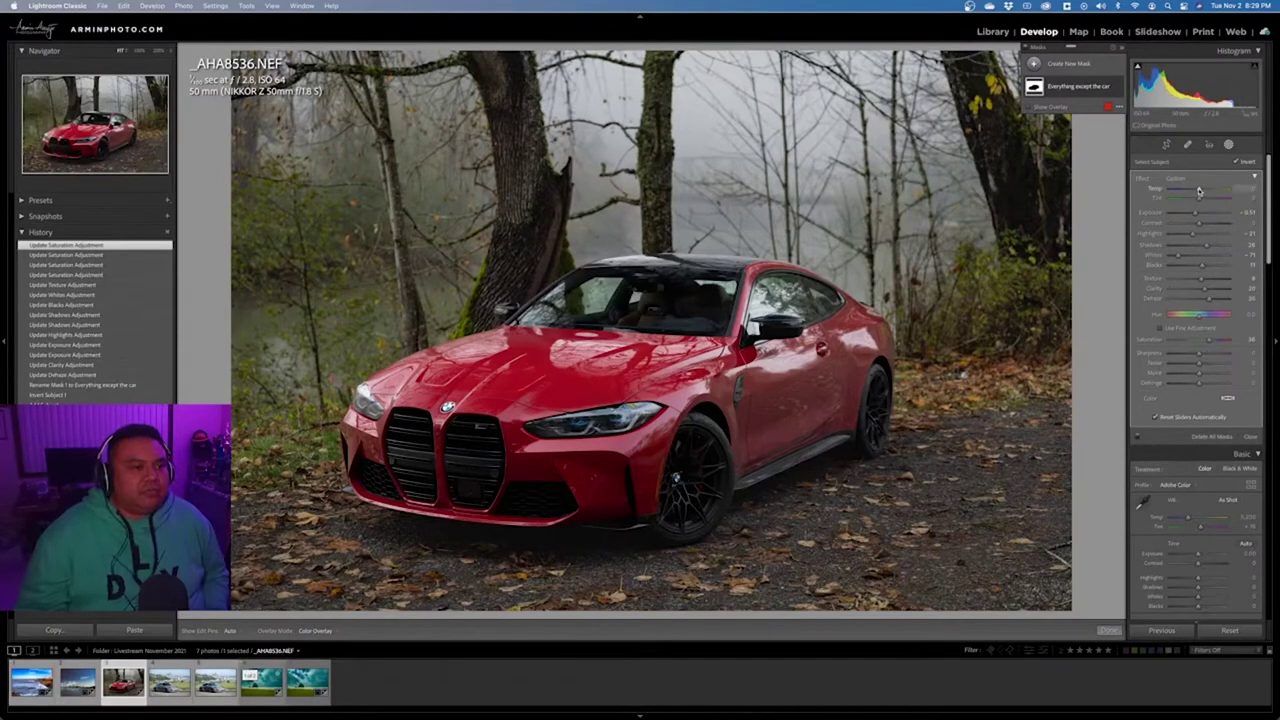
# Cool the background by setting the mask's Temp to -15 and Tint to 1
pyautogui.moveTo(1199, 191); pyautogui.dragTo(1196, 193)
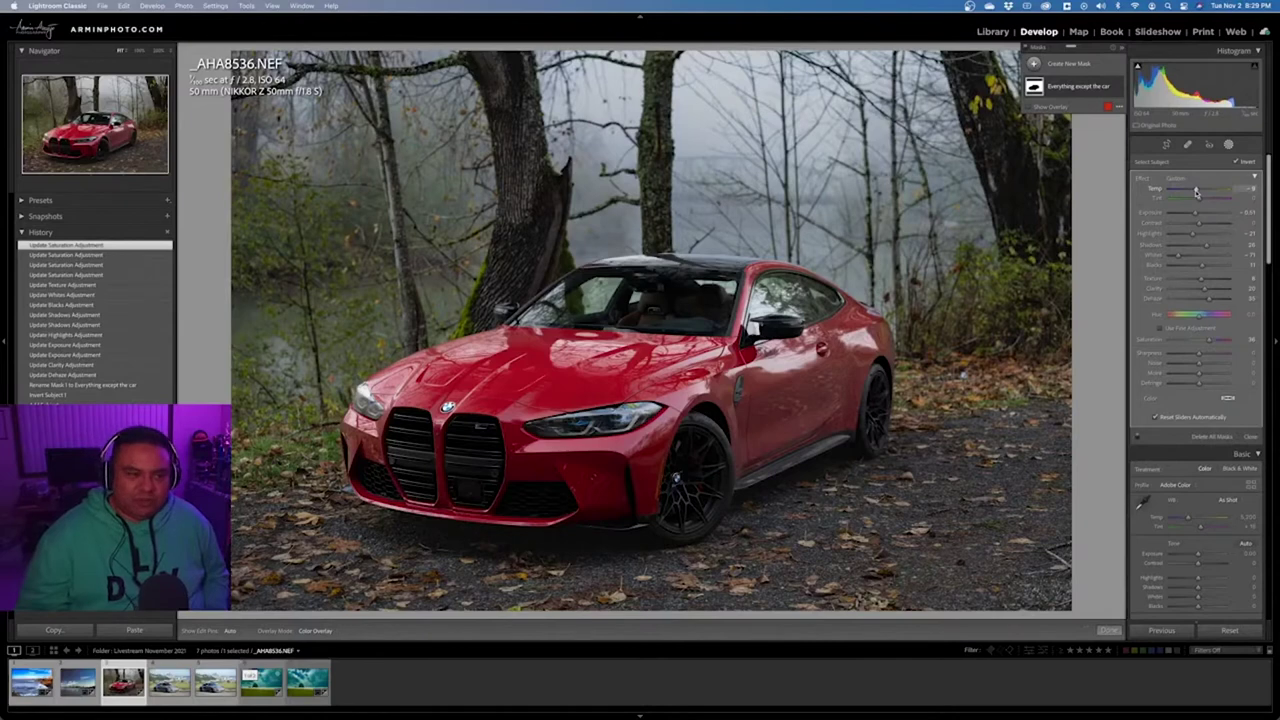
pyautogui.moveTo(1196, 193)
pyautogui.mouseDown()
pyautogui.moveTo(1210, 192)
pyautogui.moveTo(1194, 193)
pyautogui.moveTo(1203, 203)
pyautogui.mouseUp()
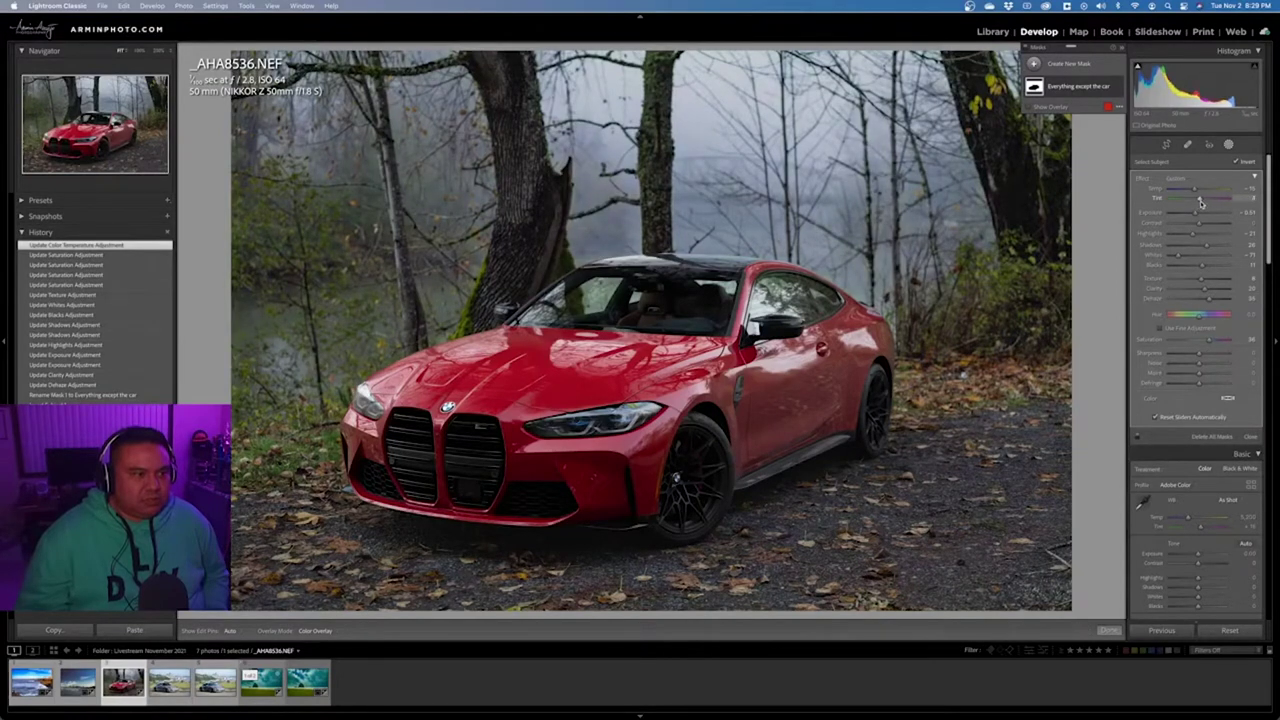
pyautogui.moveTo(1200, 202); pyautogui.dragTo(1199, 201)
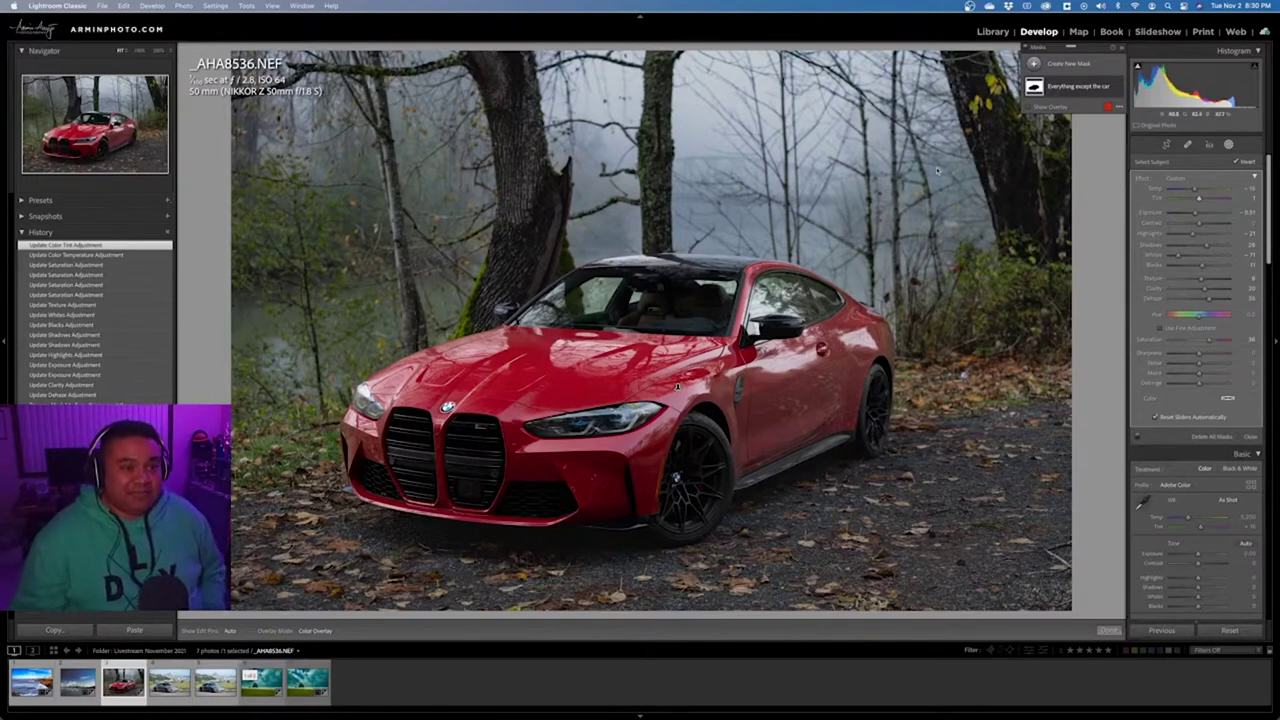
# Add a Brush to the "Everything except the car" mask and paint over the windshield and side windows
pyautogui.click(1085, 92)
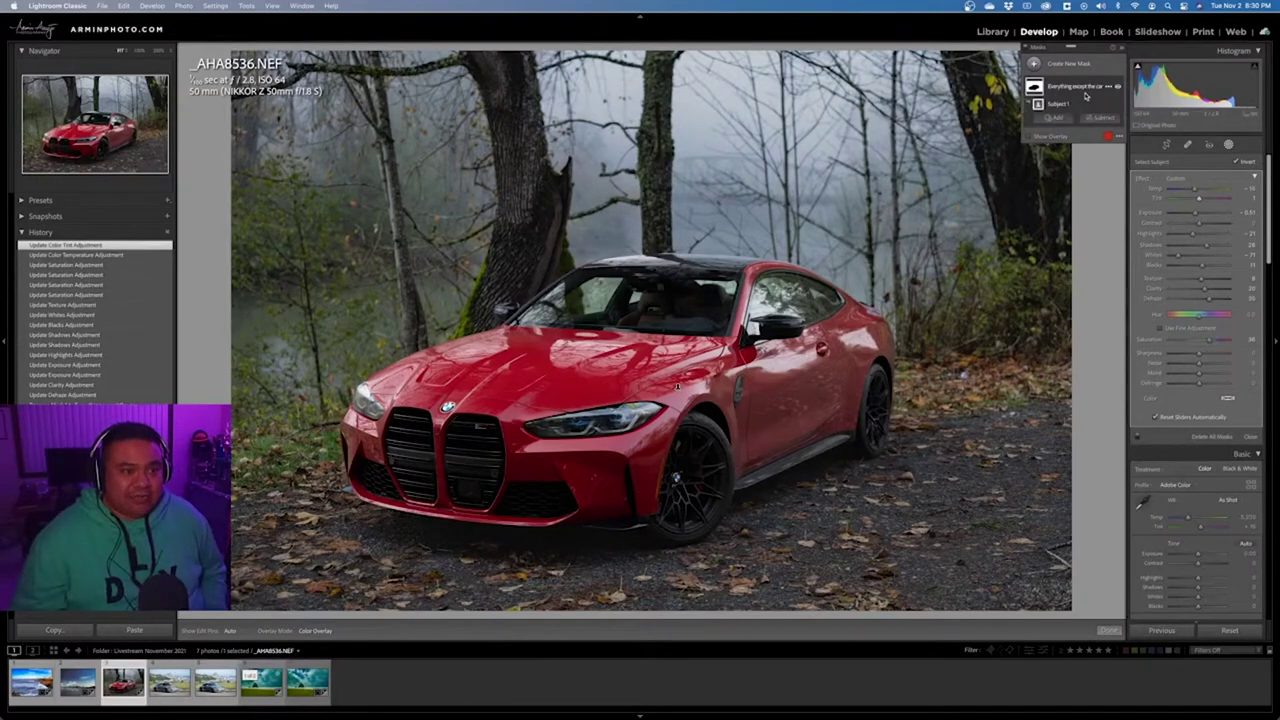
pyautogui.click(1057, 118)
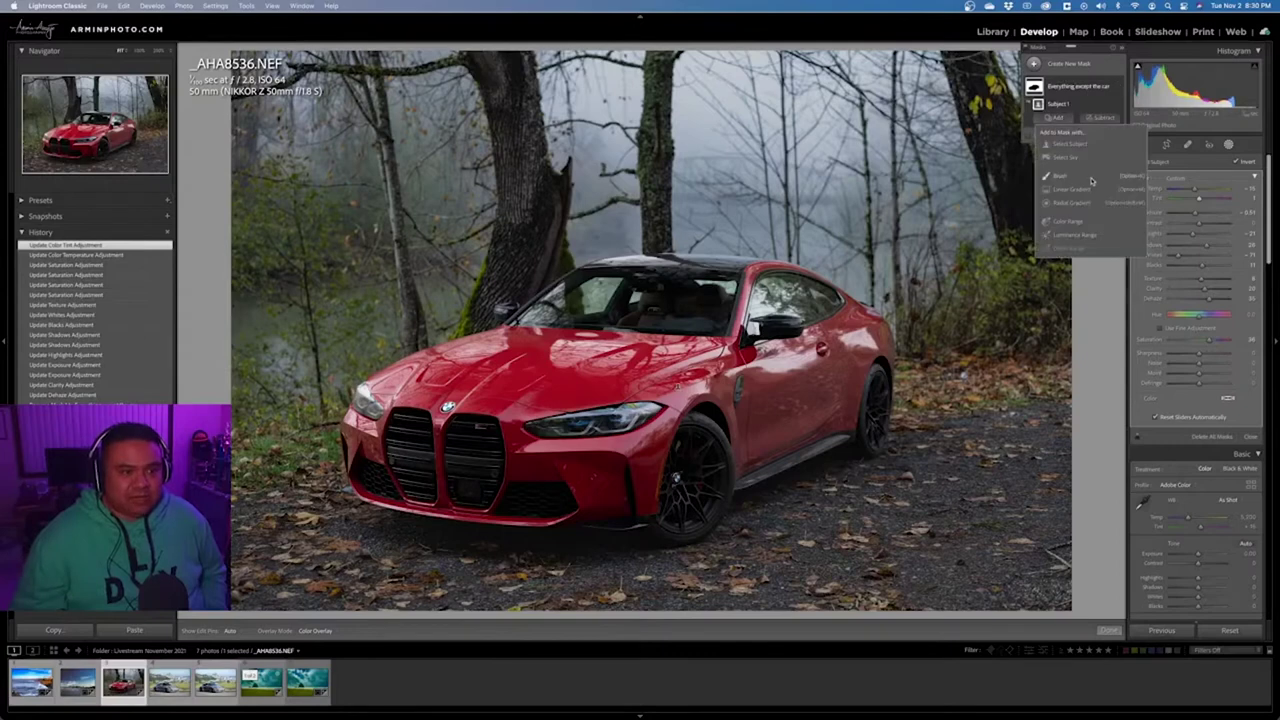
pyautogui.click(1060, 176)
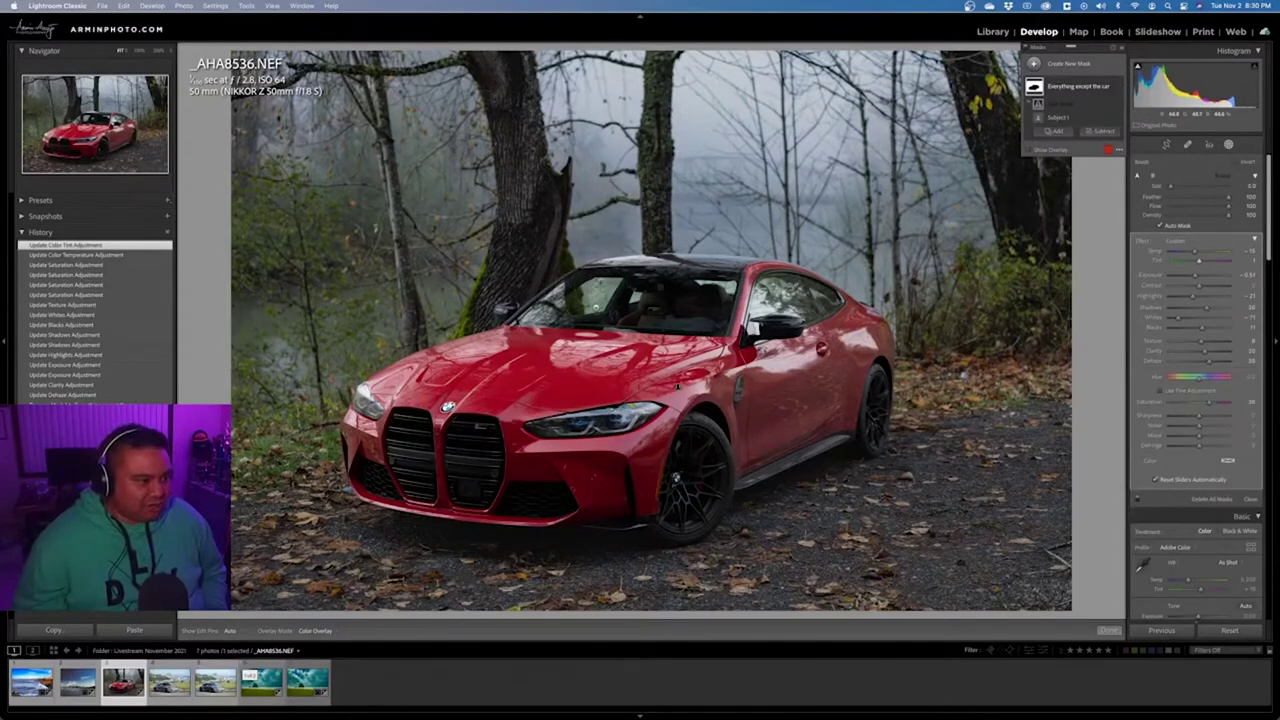
pyautogui.moveTo(588, 308); pyautogui.dragTo(586, 309)
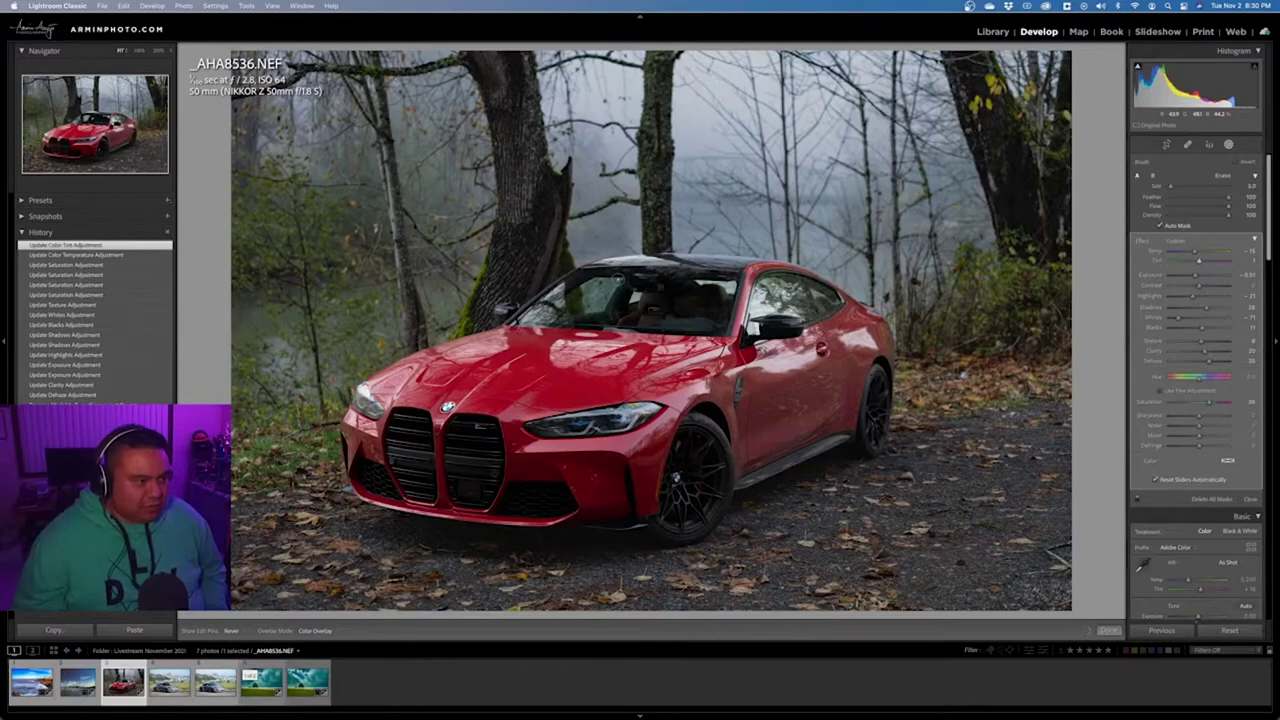
pyautogui.moveTo(580, 287); pyautogui.dragTo(653, 306)
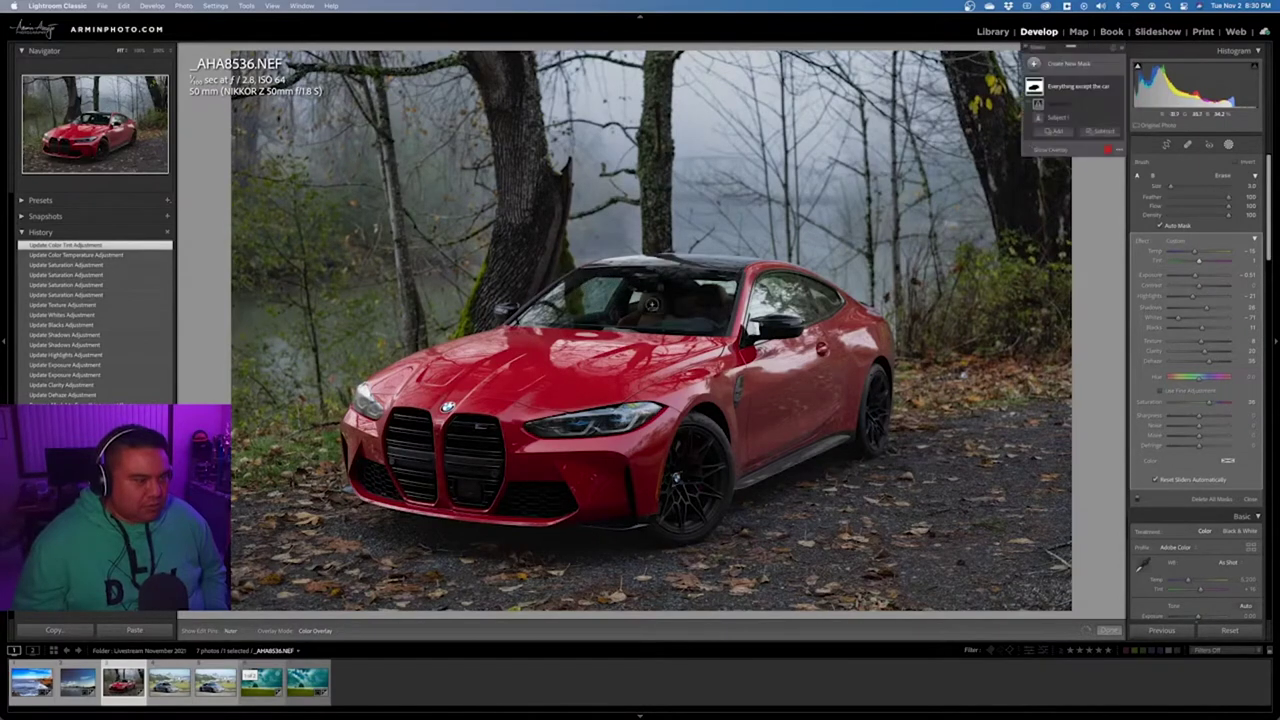
pyautogui.press('h')
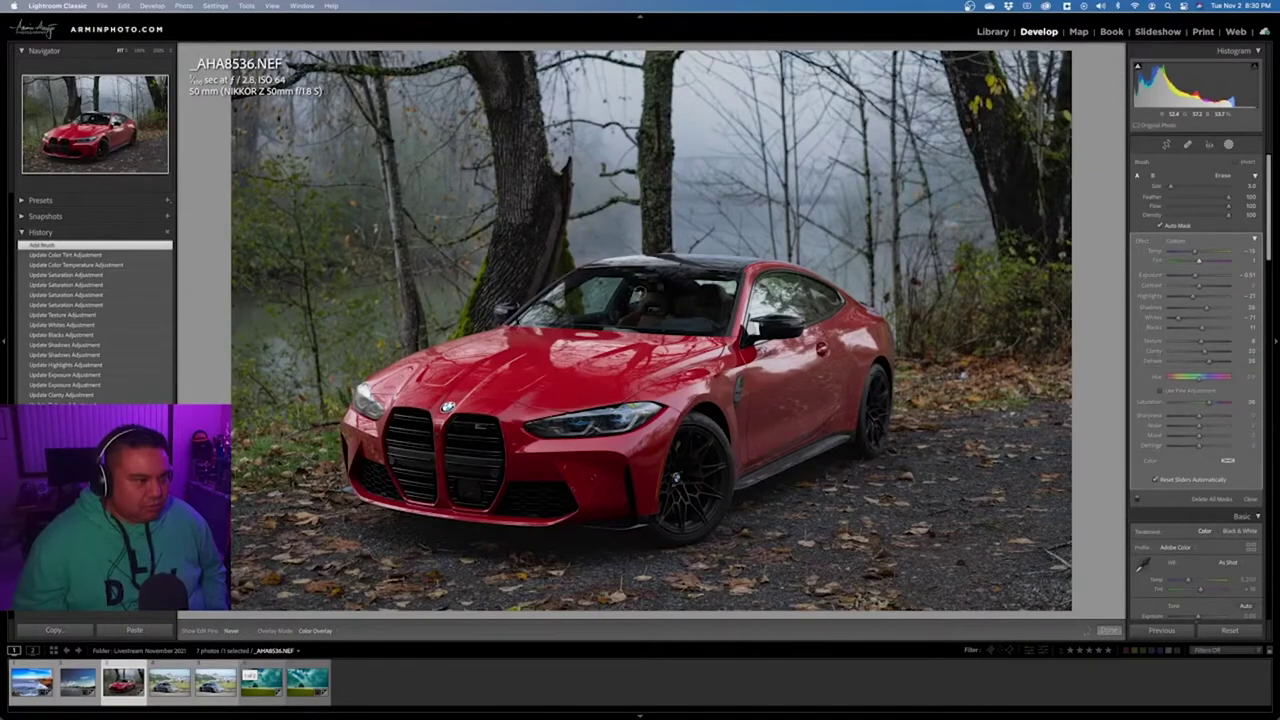
pyautogui.moveTo(641, 291); pyautogui.dragTo(720, 282)
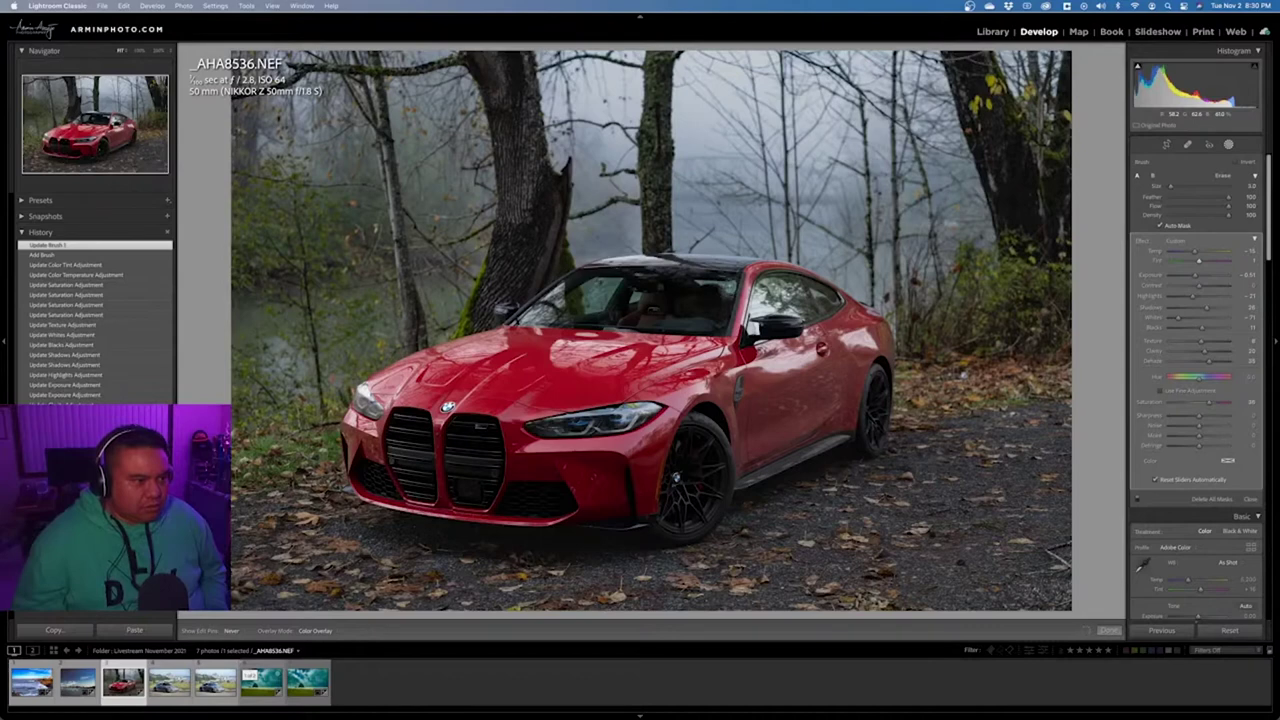
pyautogui.moveTo(720, 283); pyautogui.dragTo(822, 296)
# Undo the last brush stroke on the background mask
pyautogui.press(']')
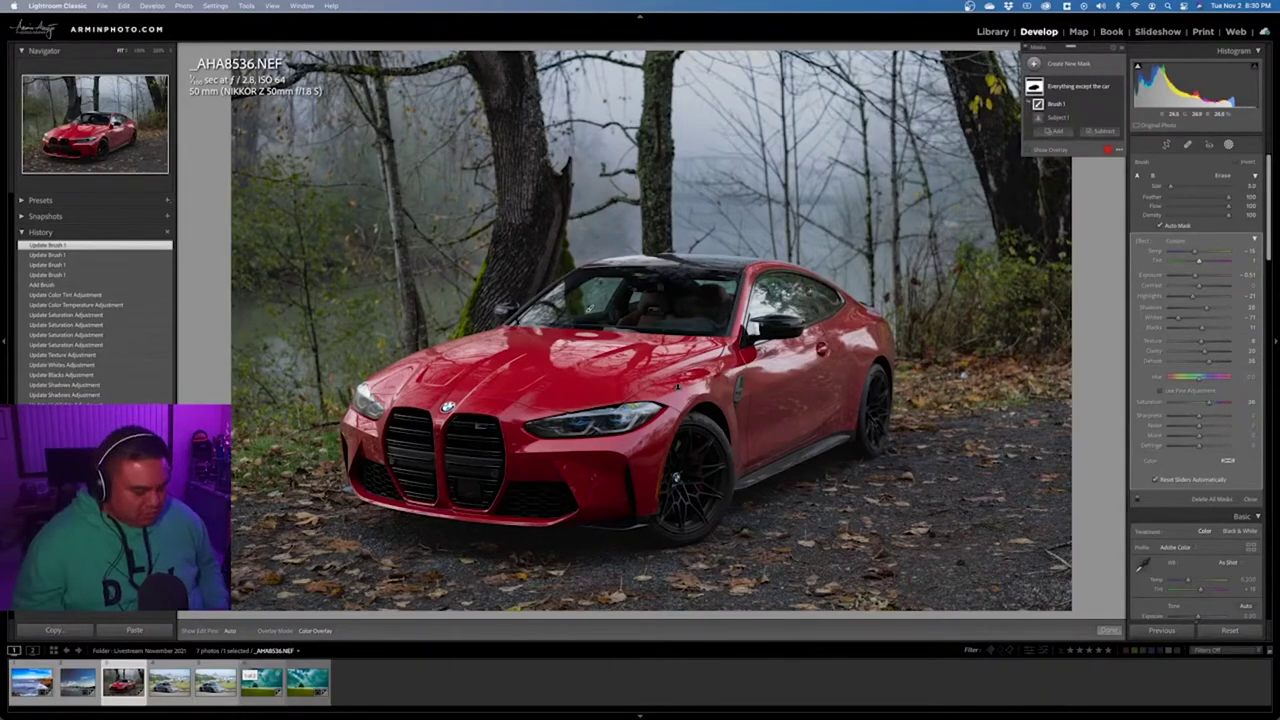
pyautogui.press('super+z')
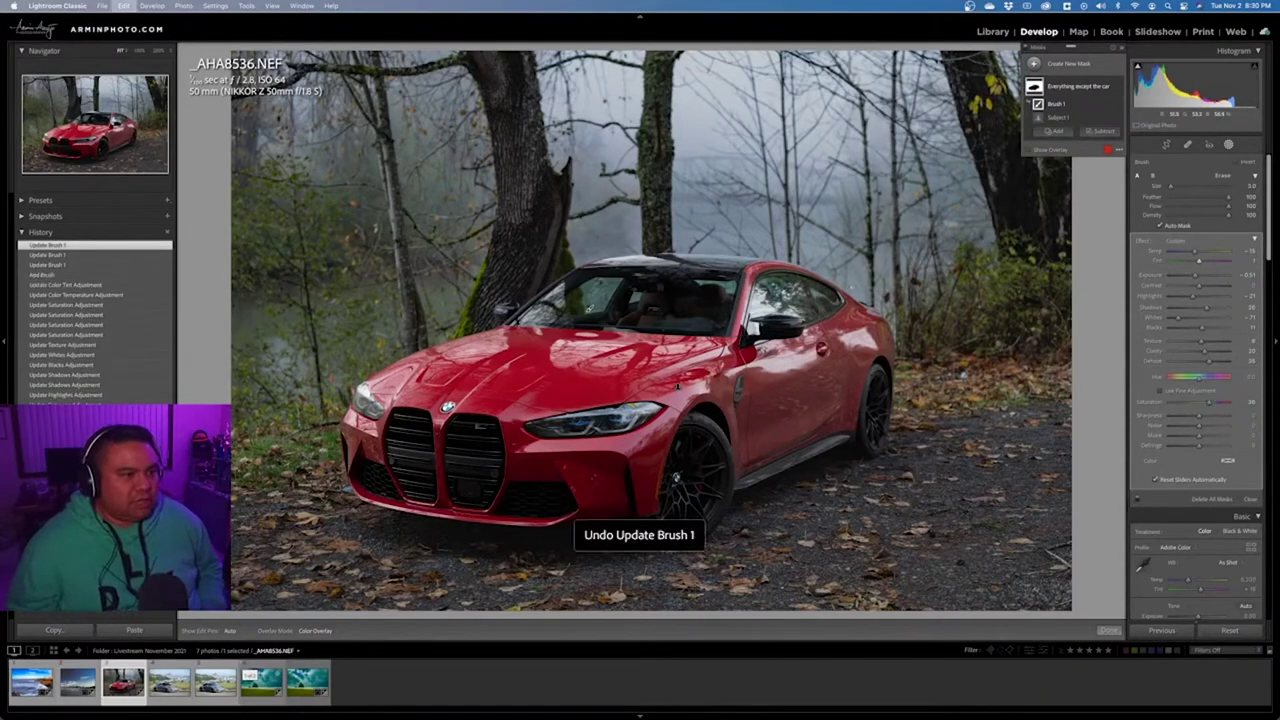
# Undo one more brush stroke, set the brush Flow to 48 and repaint the car's windows on the background mask
pyautogui.press('super+z')
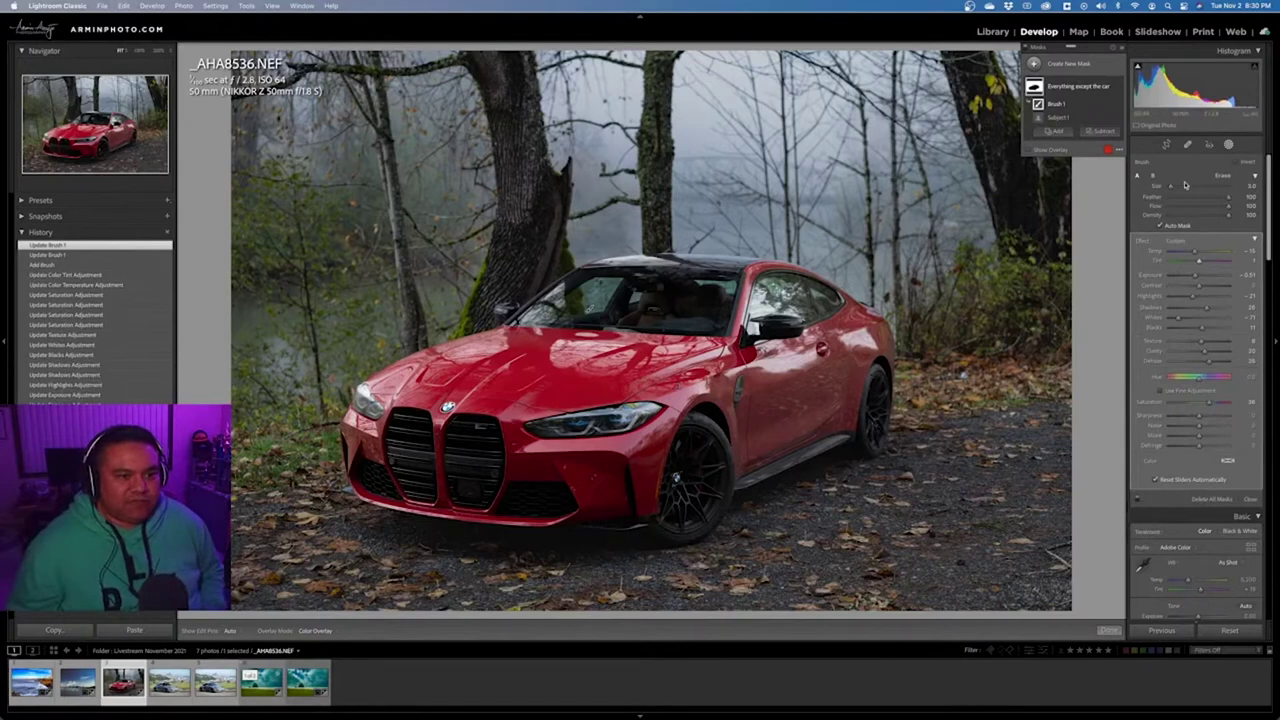
pyautogui.moveTo(1226, 208); pyautogui.dragTo(1200, 208)
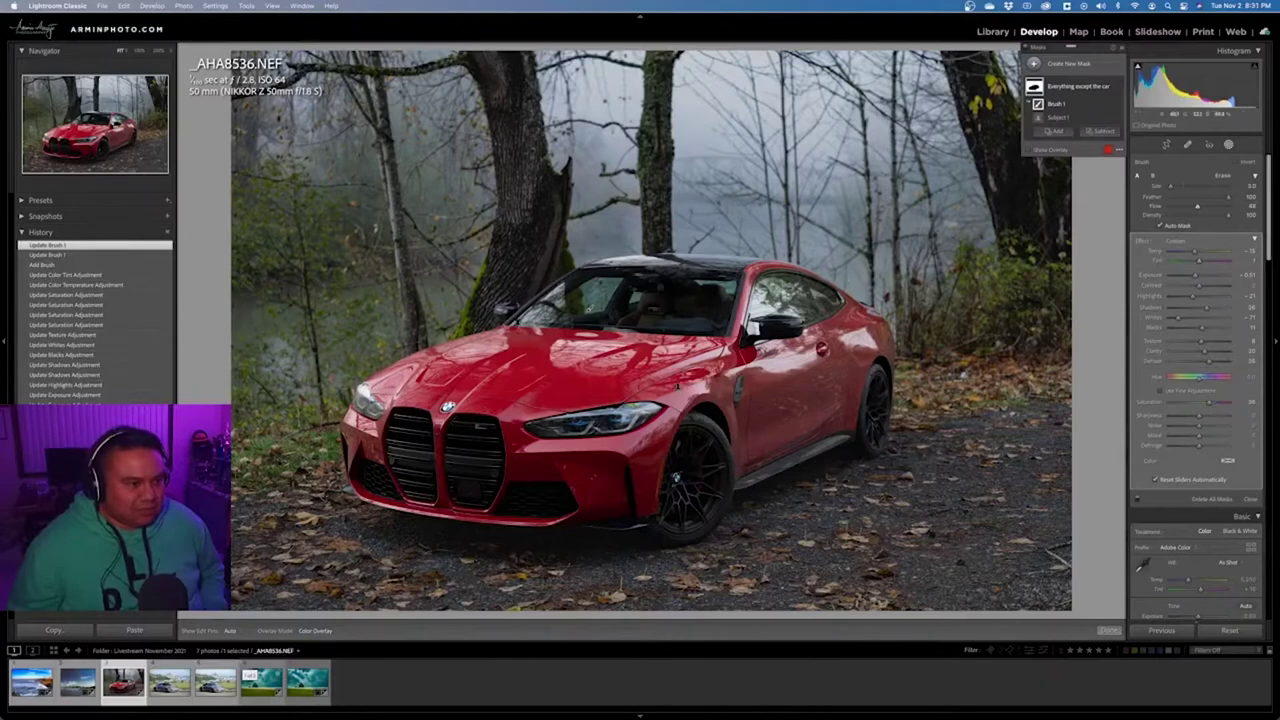
pyautogui.press('h')
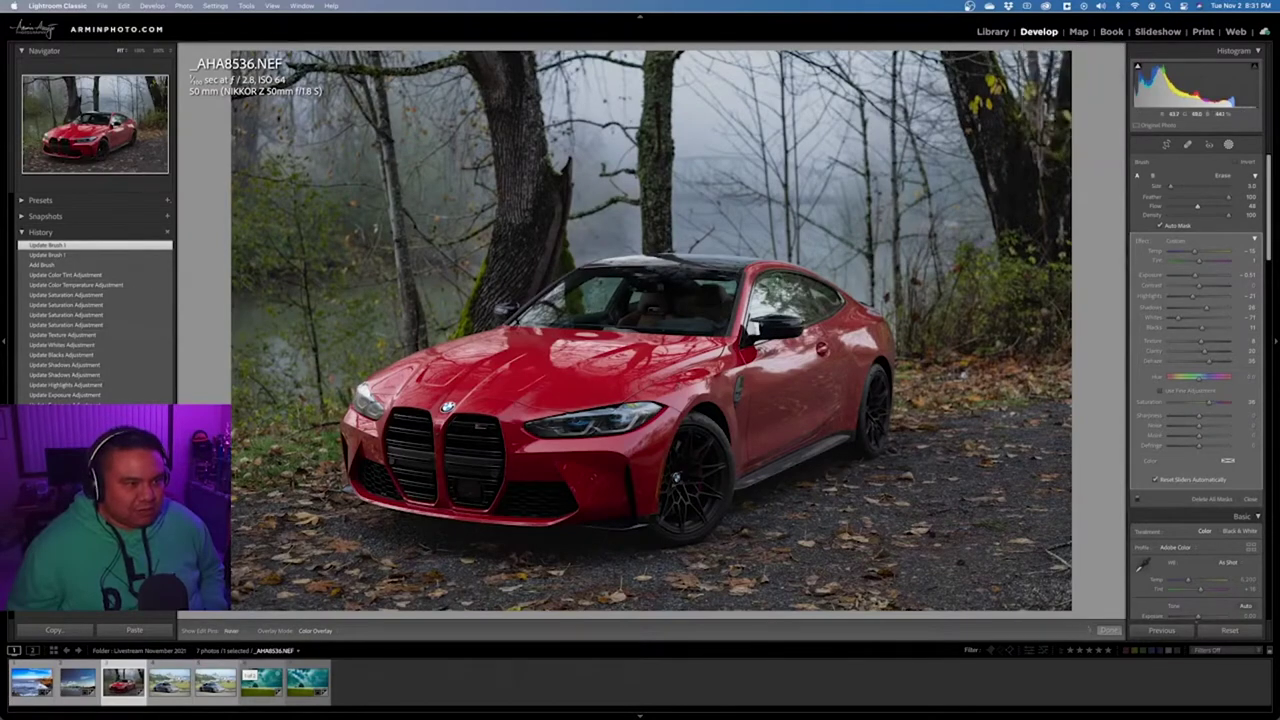
pyautogui.press('h')
pyautogui.press('h')
pyautogui.press('h')
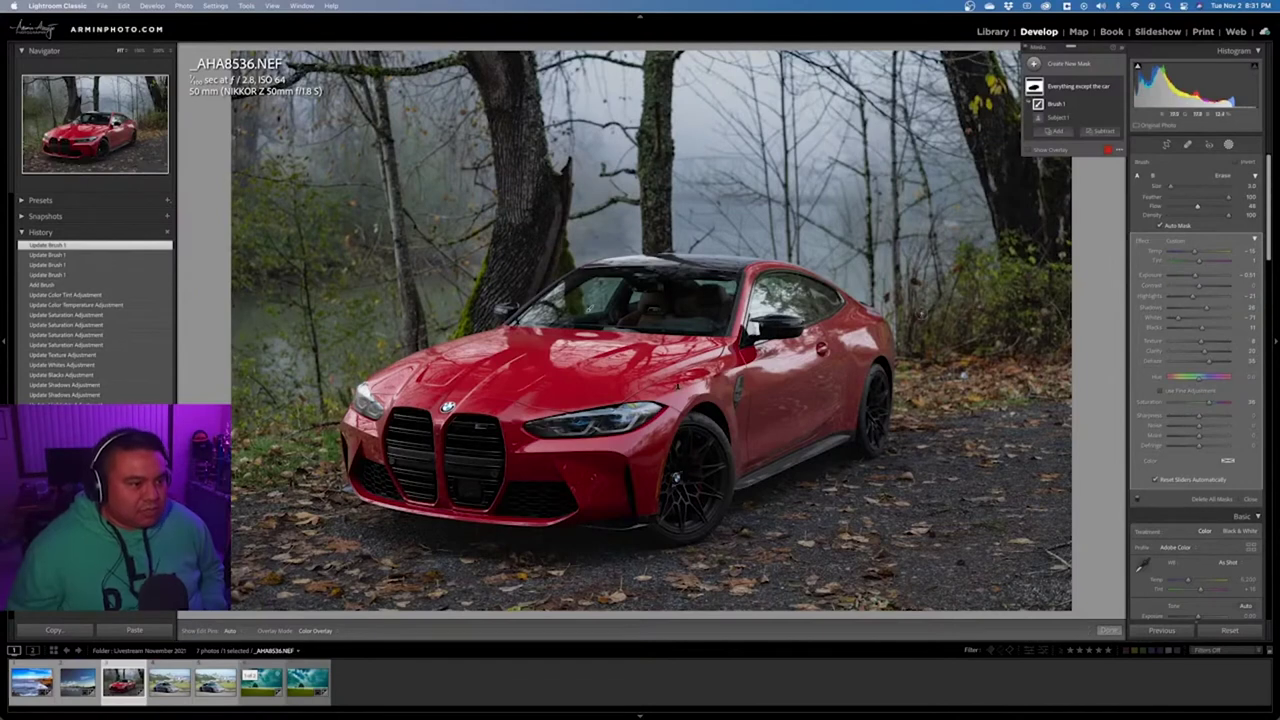
pyautogui.press('h')
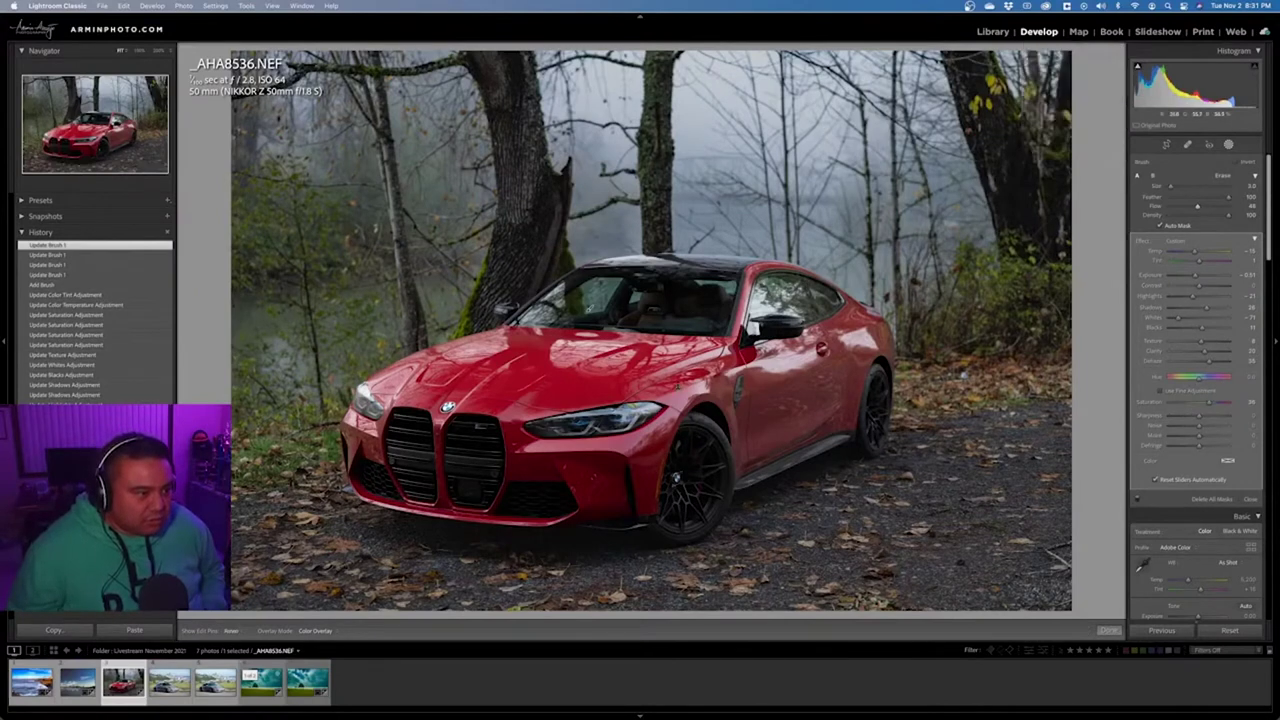
pyautogui.press('h')
pyautogui.press('h')
pyautogui.press('h')
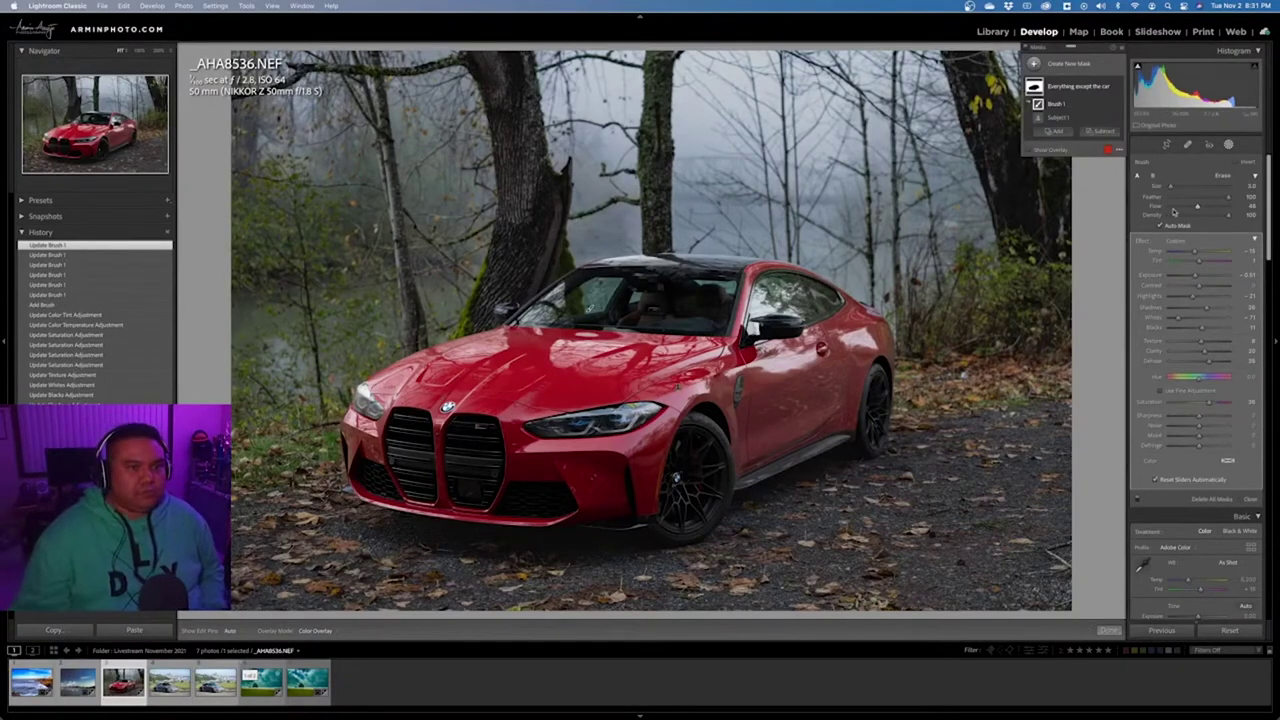
pyautogui.click(1250, 500)
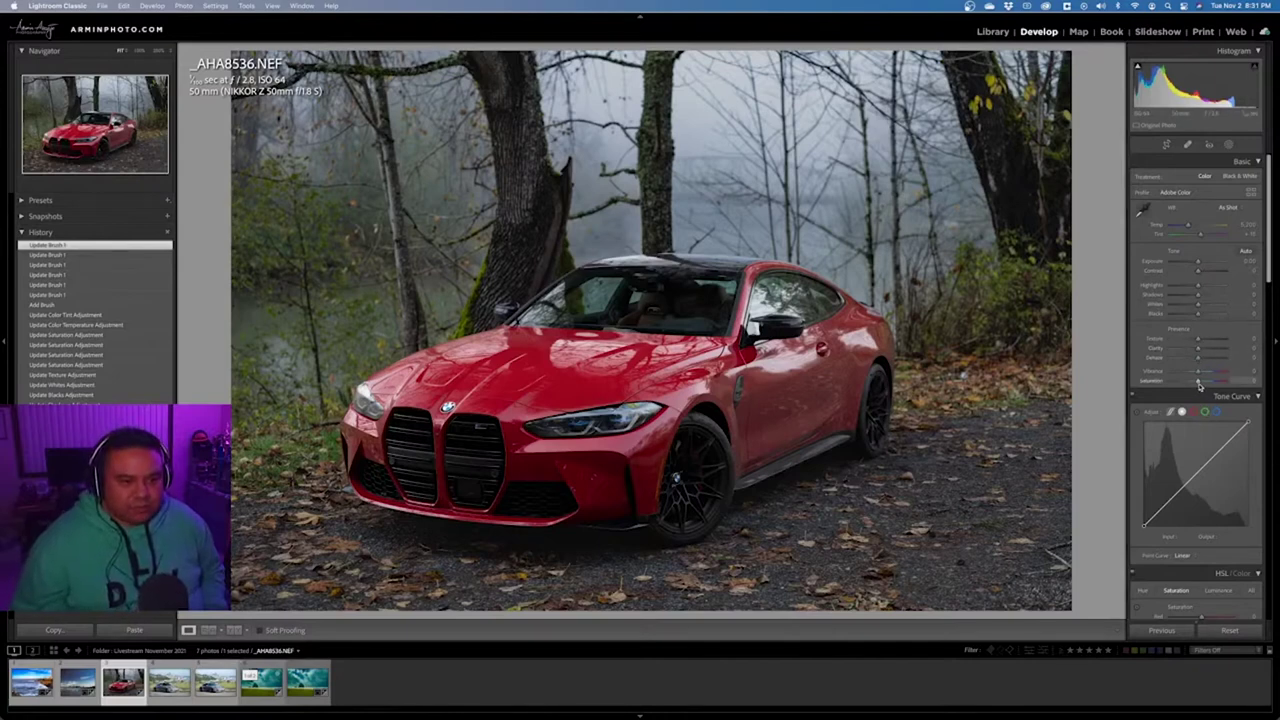
# Try a slight increase of the global Saturation and inspect the hood and headlight up close
pyautogui.scroll(-3, 1200, 383)
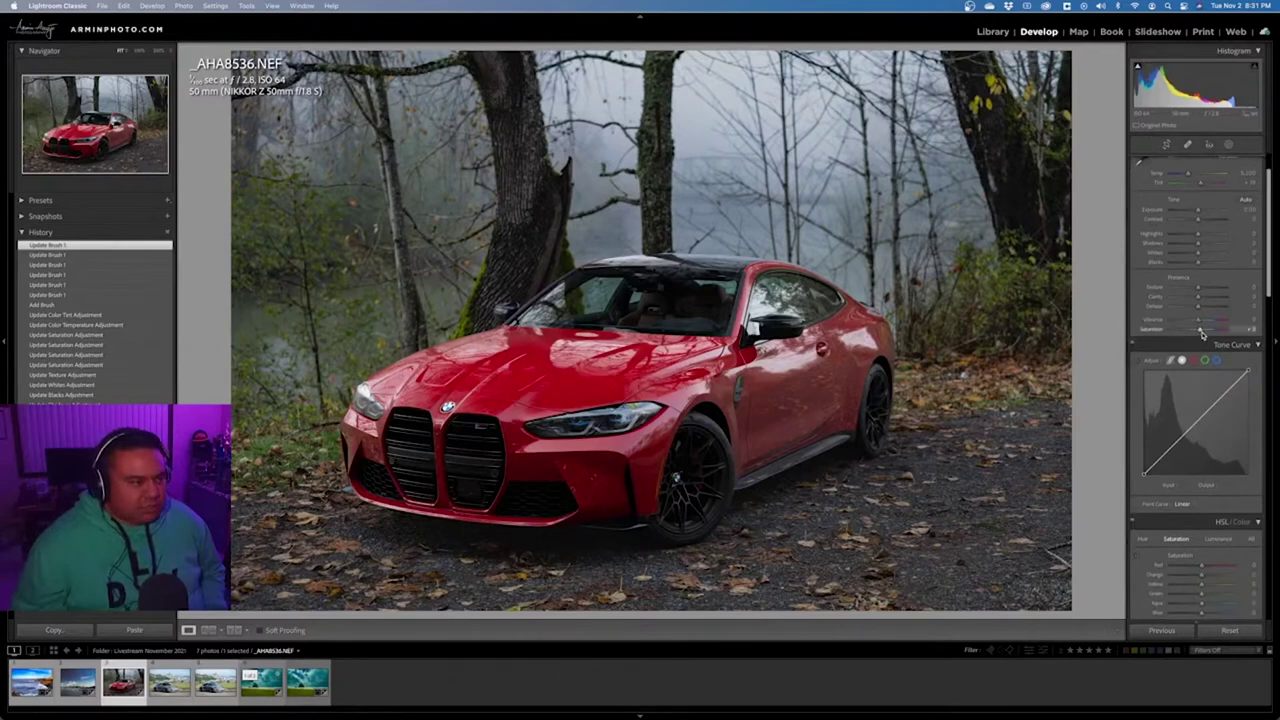
pyautogui.click(1202, 332)
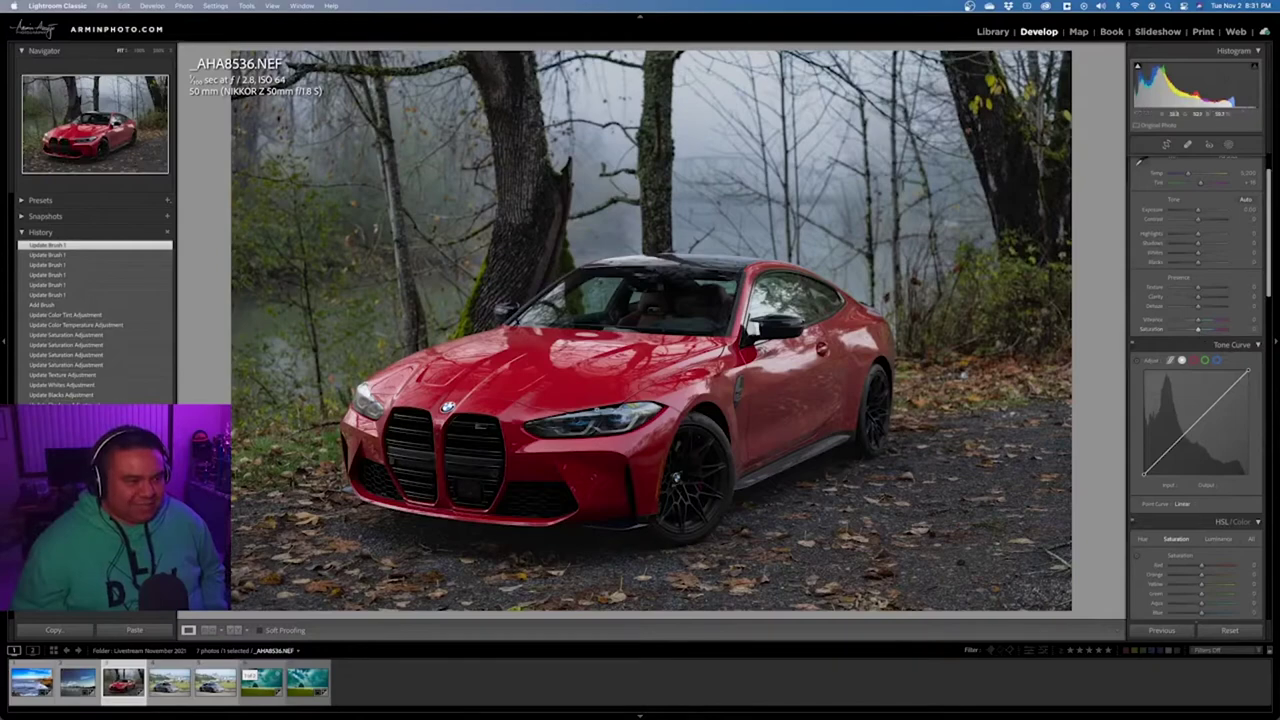
pyautogui.click(597, 409)
pyautogui.click(592, 394)
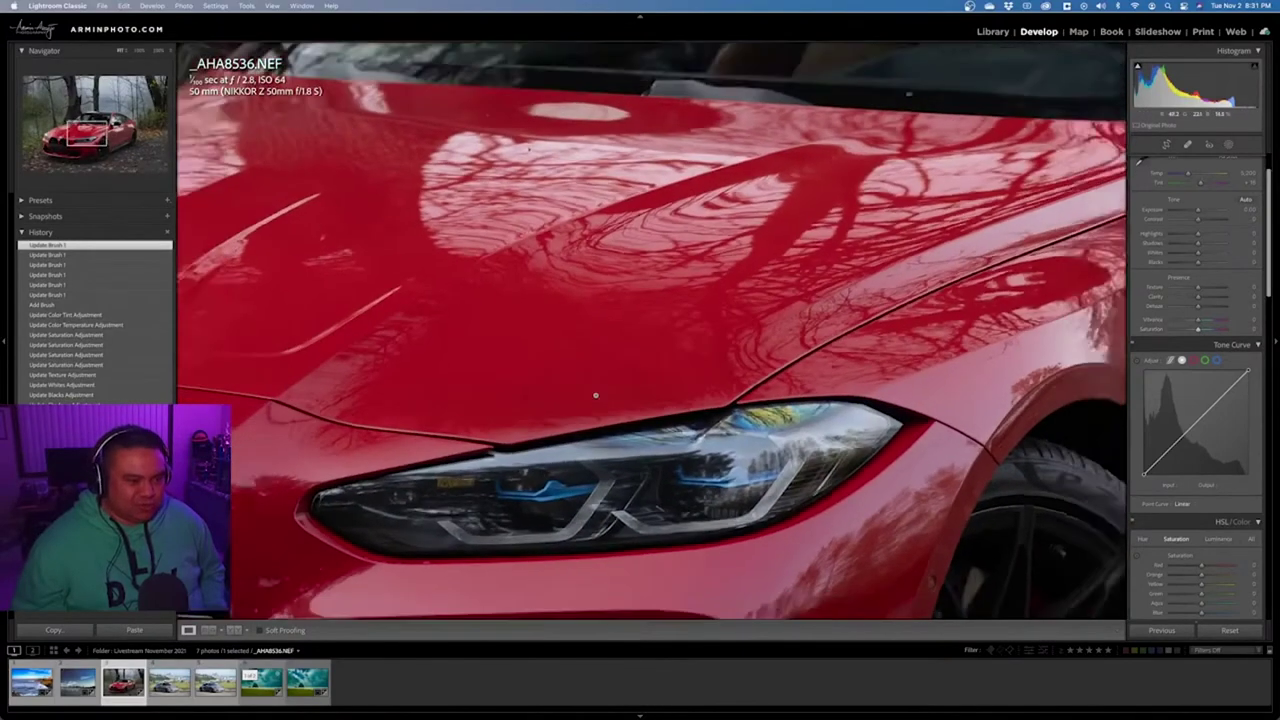
# Try lowering the red paint's Saturation to -20 and Luminance to -30 with targeted adjustment on the hood, and undo both
pyautogui.scroll(-3, 1187, 396)
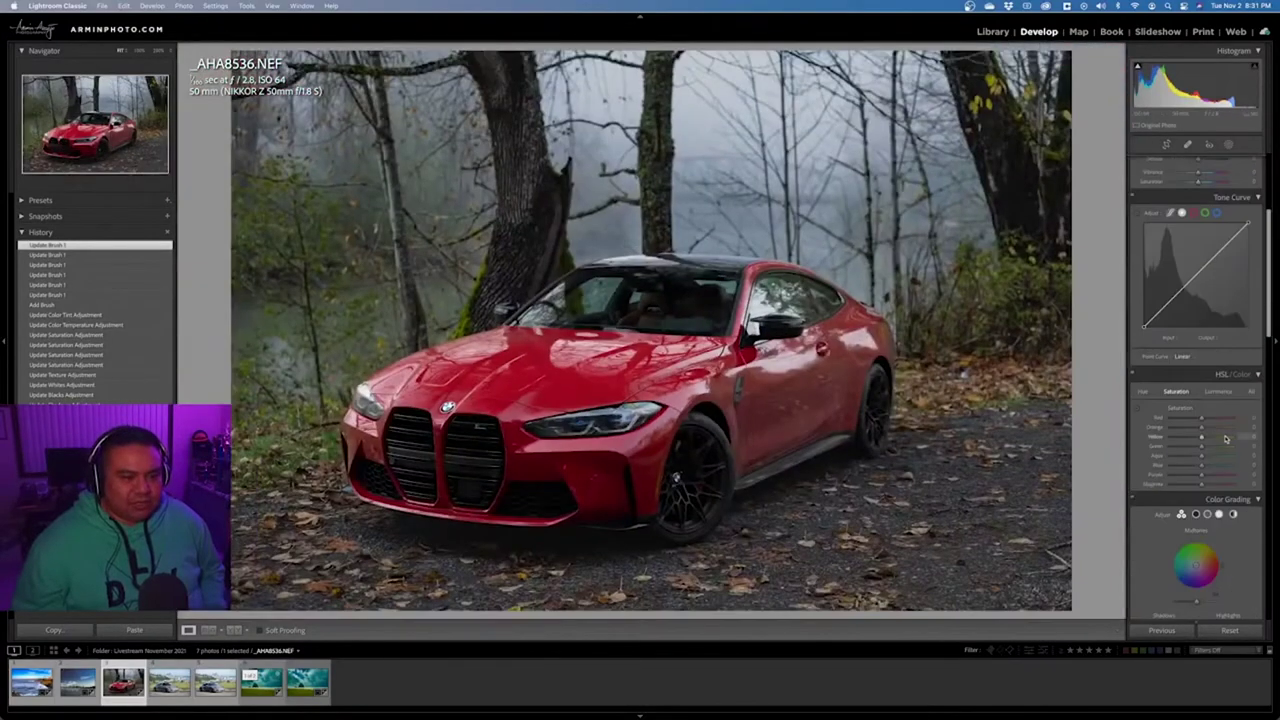
pyautogui.click(1137, 410)
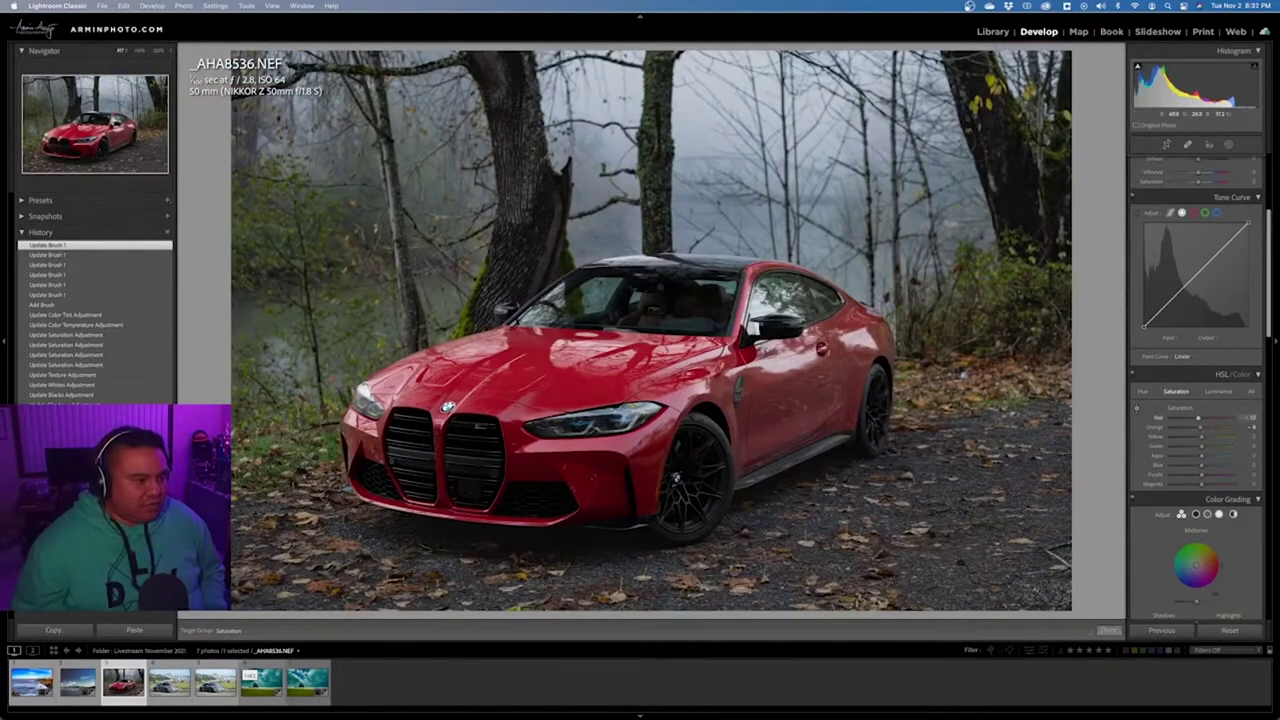
pyautogui.moveTo(592, 362); pyautogui.dragTo(592, 375)
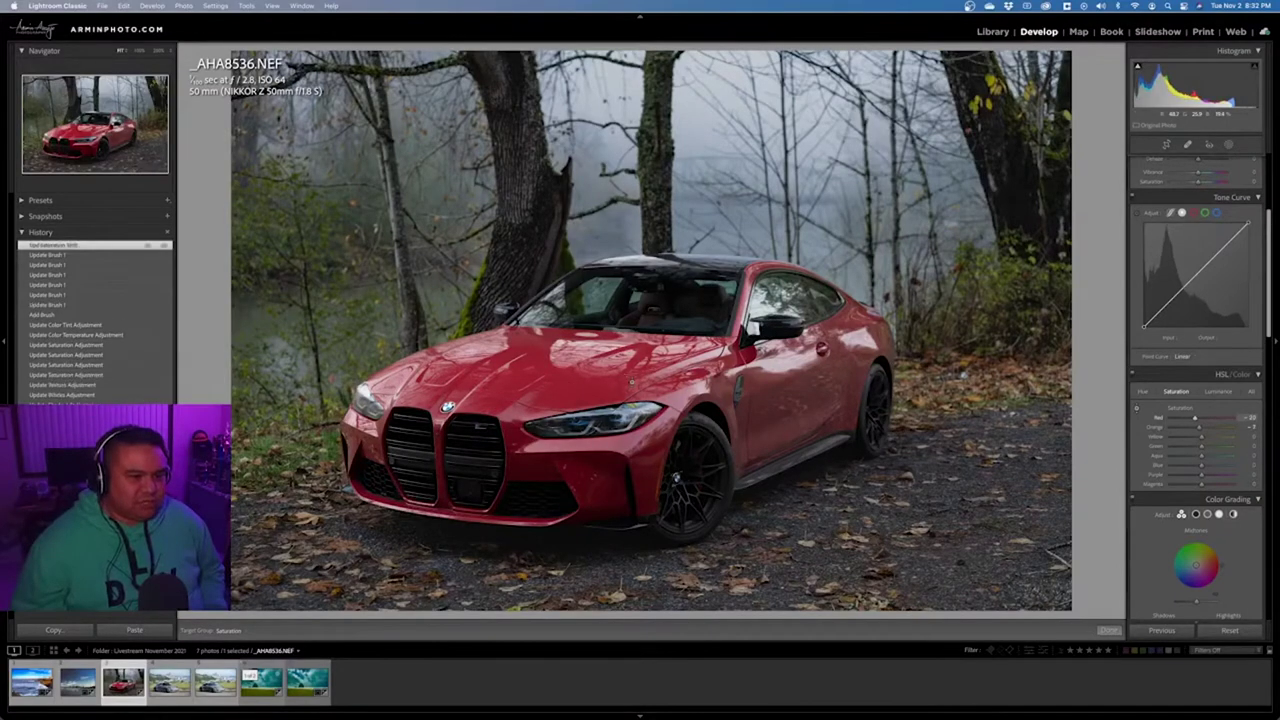
pyautogui.click(1227, 393)
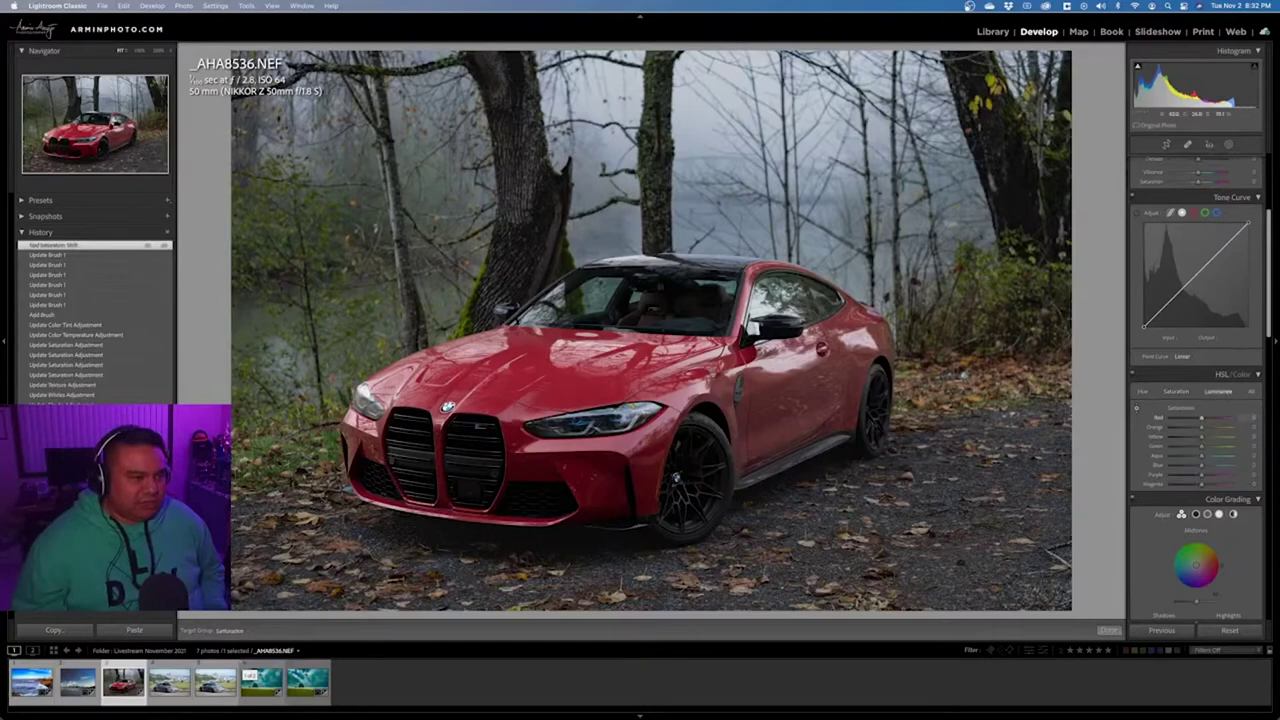
pyautogui.moveTo(592, 368); pyautogui.dragTo(573, 399)
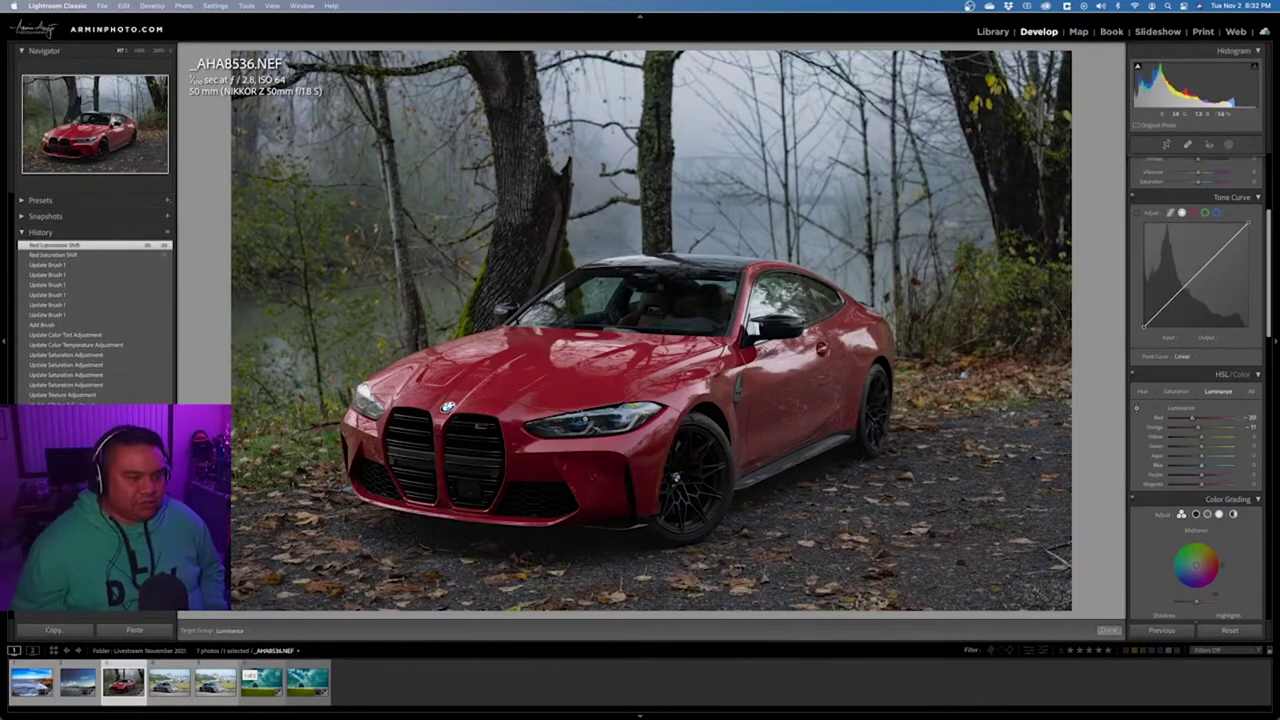
pyautogui.press('super+z')
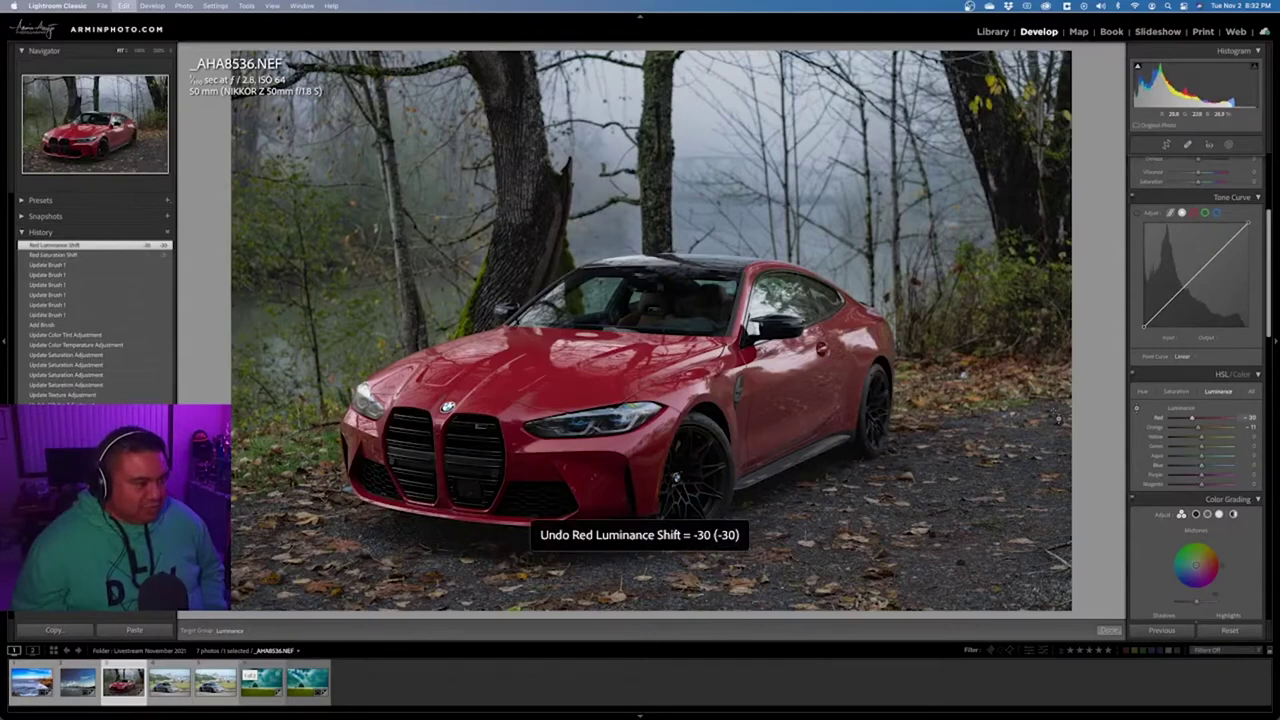
pyautogui.press('super+z')
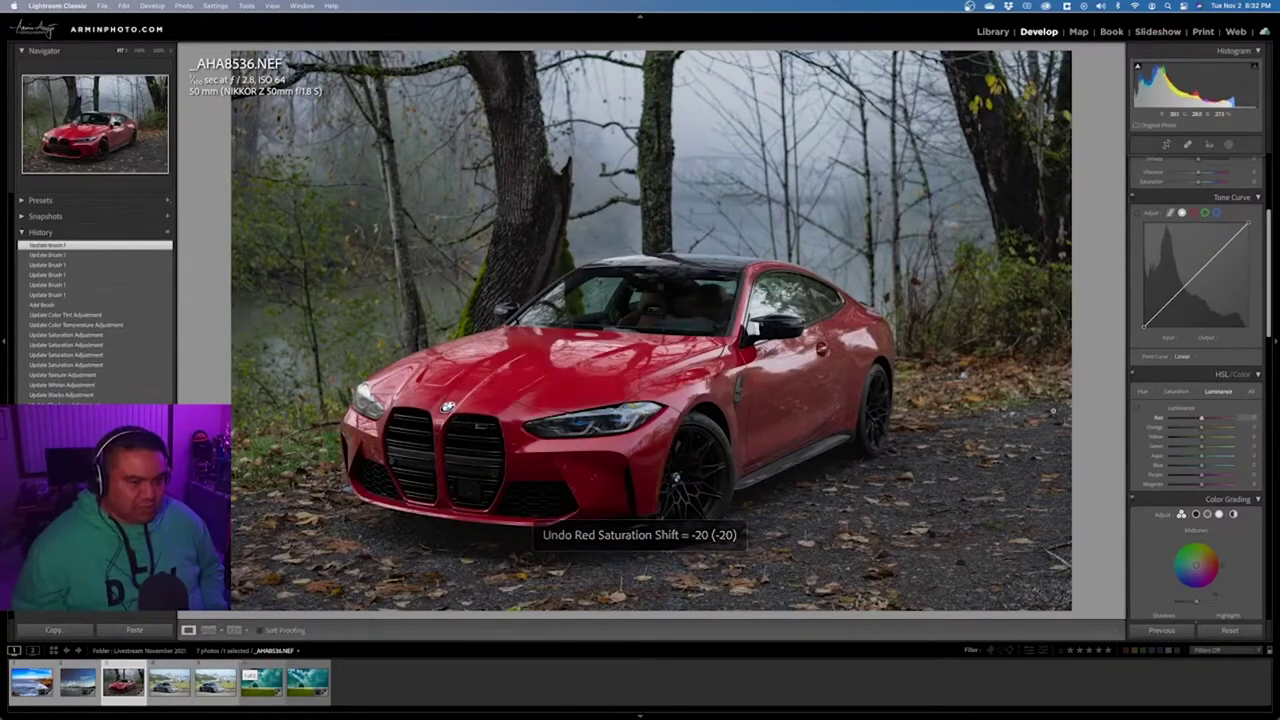
# Try darkening only the red paint's Luminance with targeted adjustment on the hood, and undo it
pyautogui.click(1138, 411)
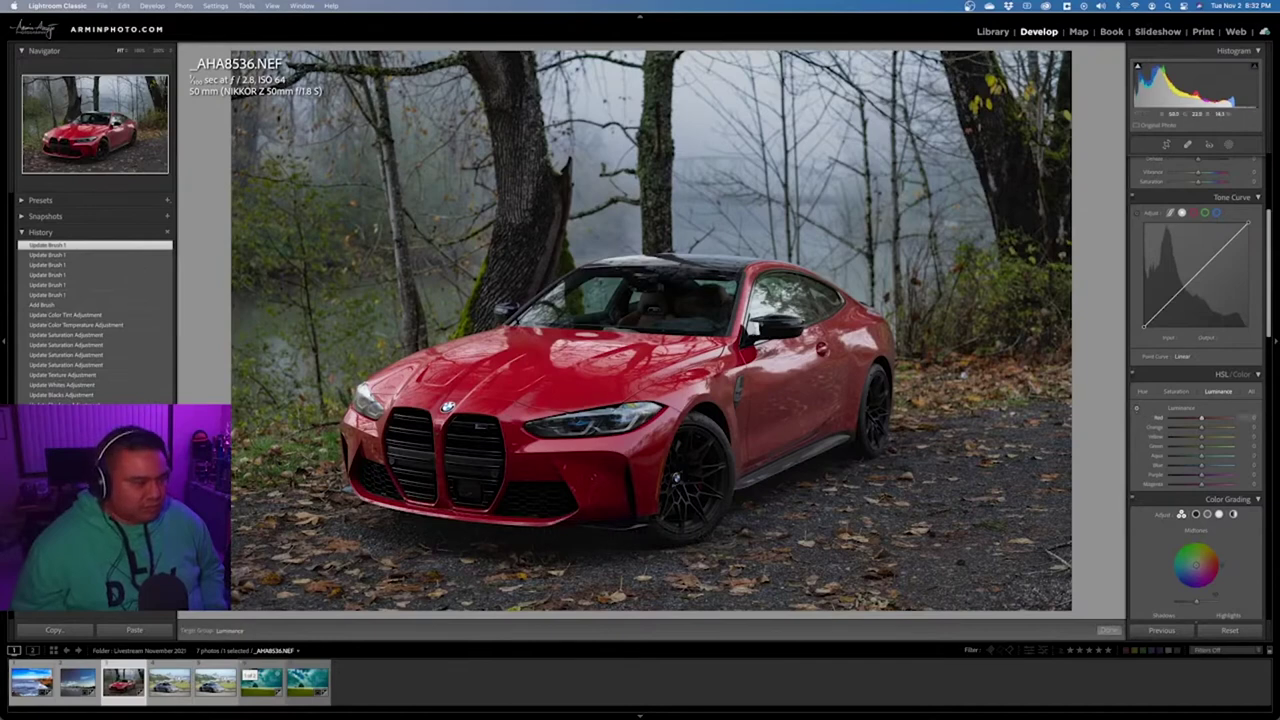
pyautogui.moveTo(610, 374); pyautogui.dragTo(610, 382)
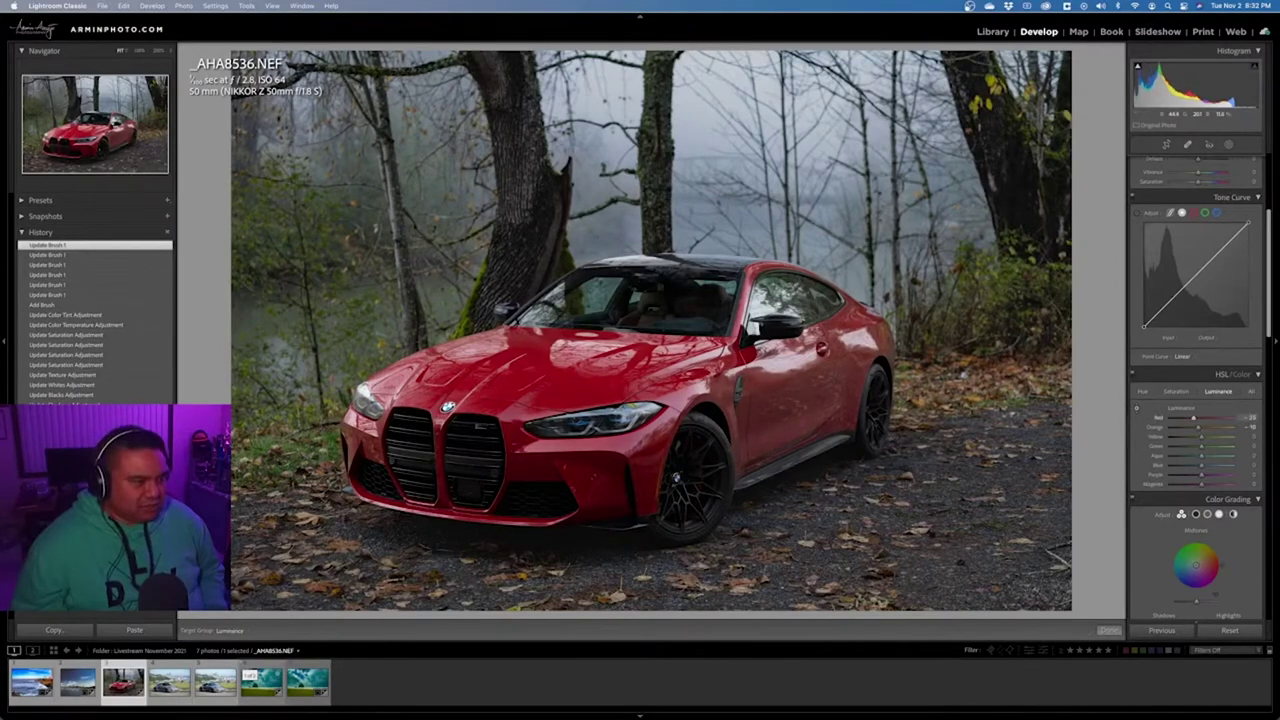
pyautogui.moveTo(610, 396); pyautogui.dragTo(577, 390)
pyautogui.hotkey('ctrl', 'z')
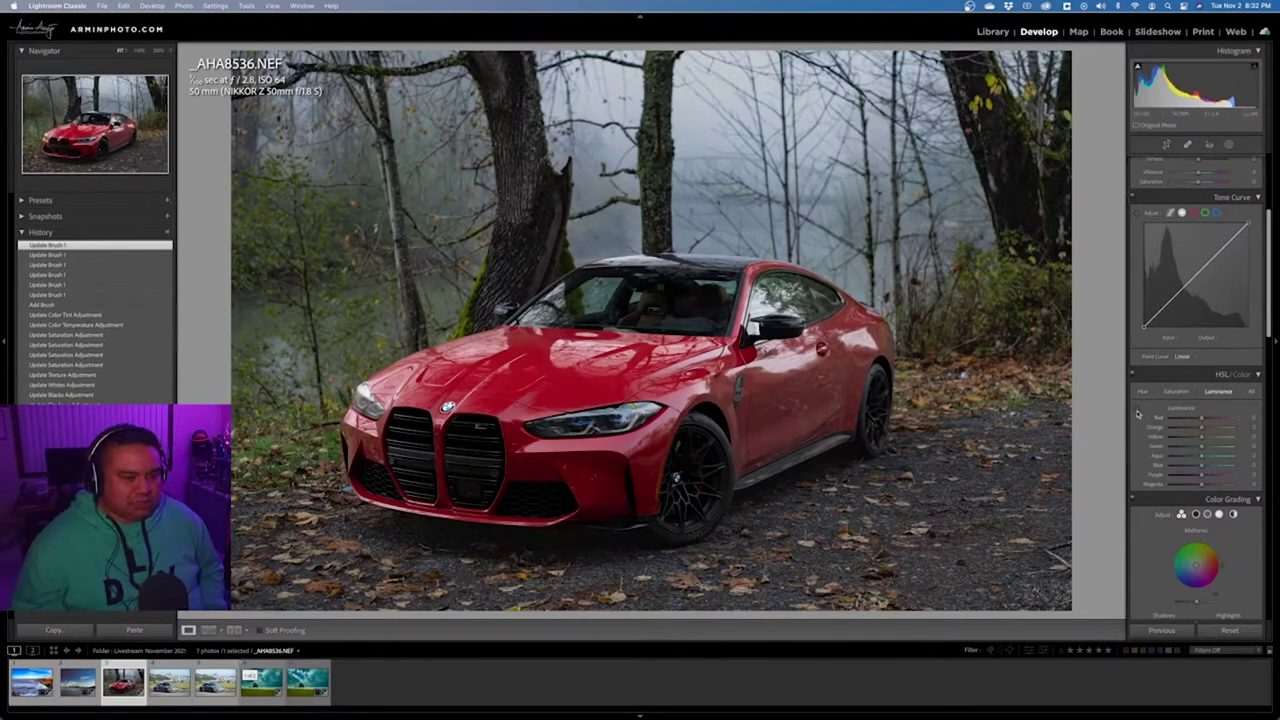
# Darken the car paint by sampling the hood until the HSL Luminance is -20 for Red and -8 for Orange
pyautogui.click(1137, 412)
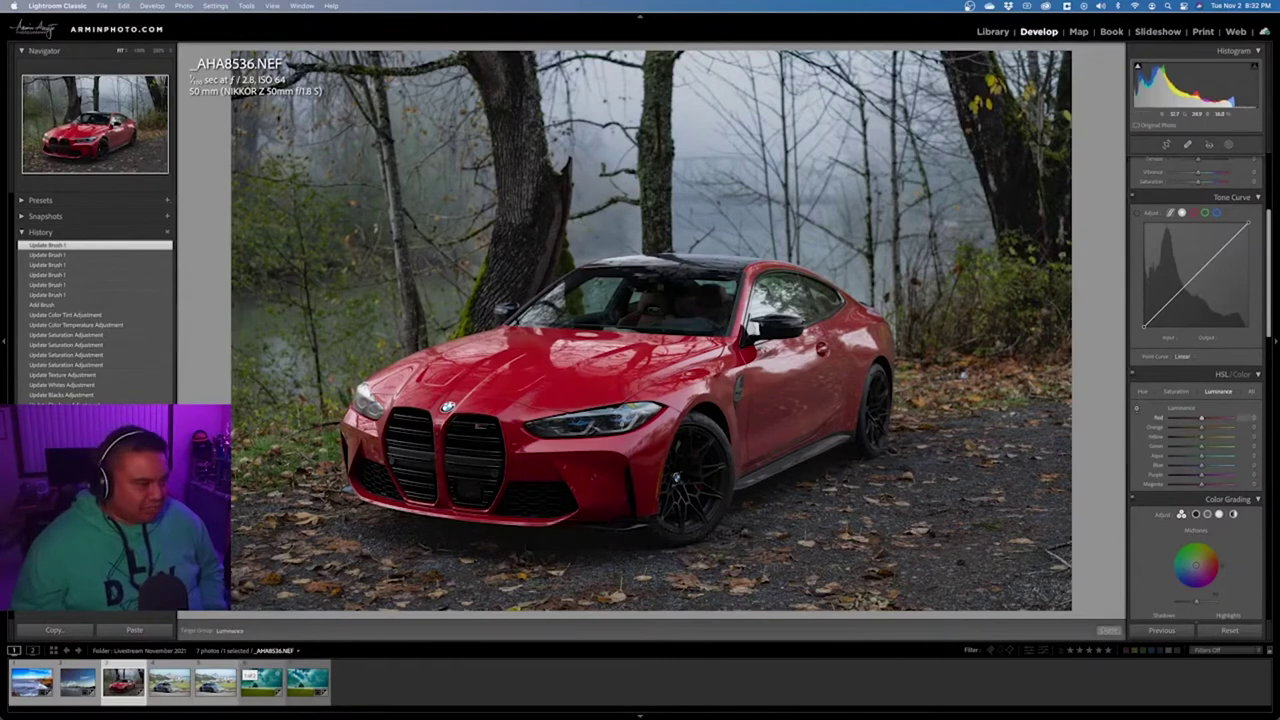
pyautogui.moveTo(600, 352); pyautogui.dragTo(600, 364)
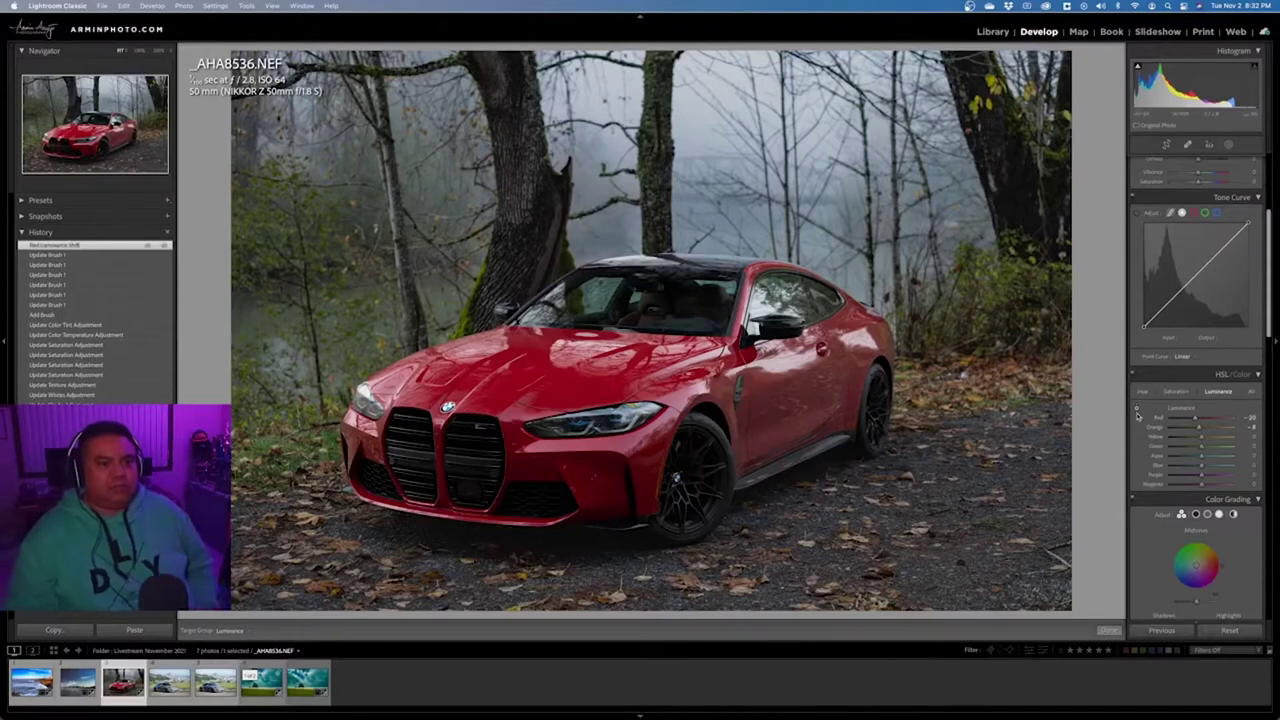
pyautogui.click(1137, 414)
# Shape the tone curve into an S with a shadow point at 61/41 and a highlight point at 193/218
pyautogui.scroll(5, 1208, 400)
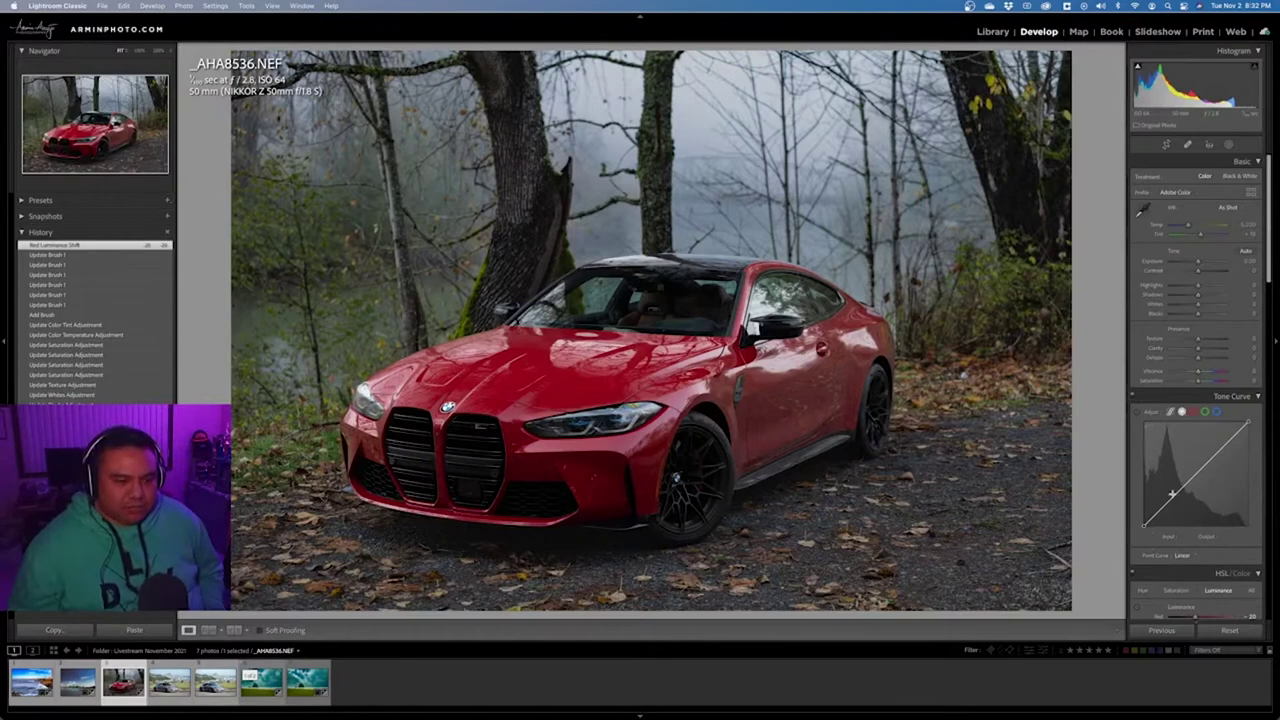
pyautogui.moveTo(1166, 503); pyautogui.dragTo(1168, 513)
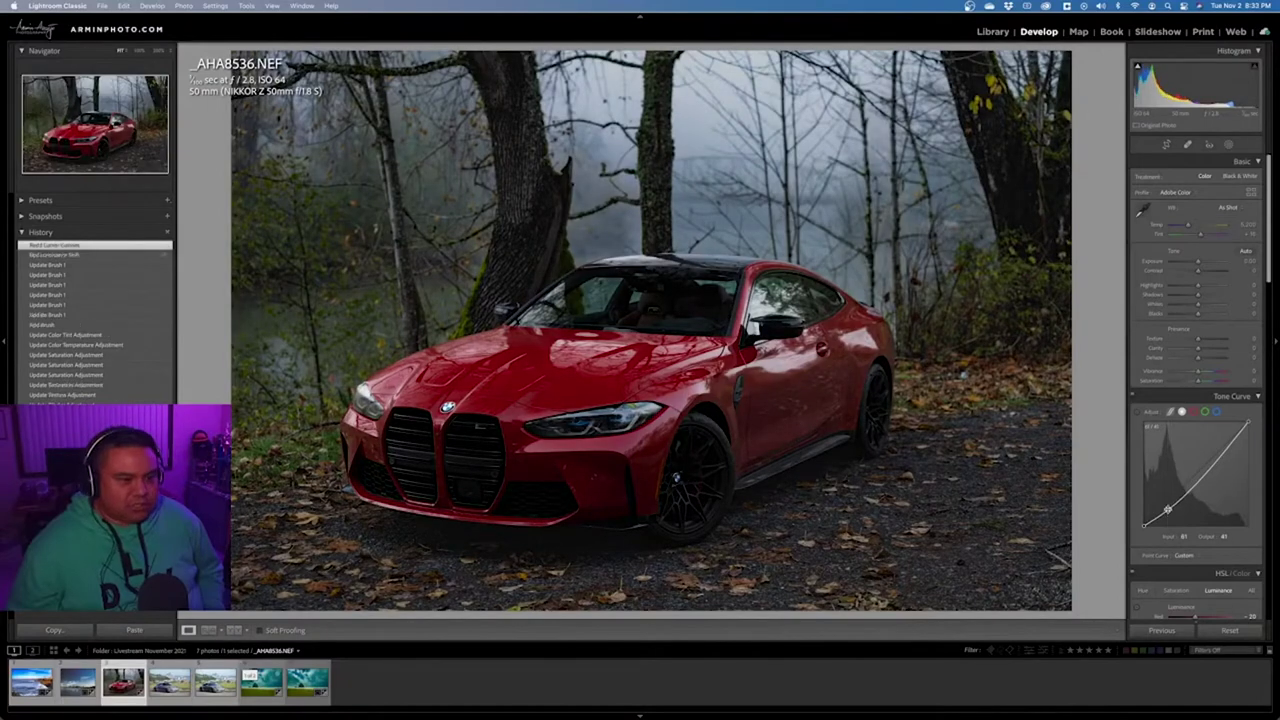
pyautogui.moveTo(1222, 458); pyautogui.dragTo(1224, 437)
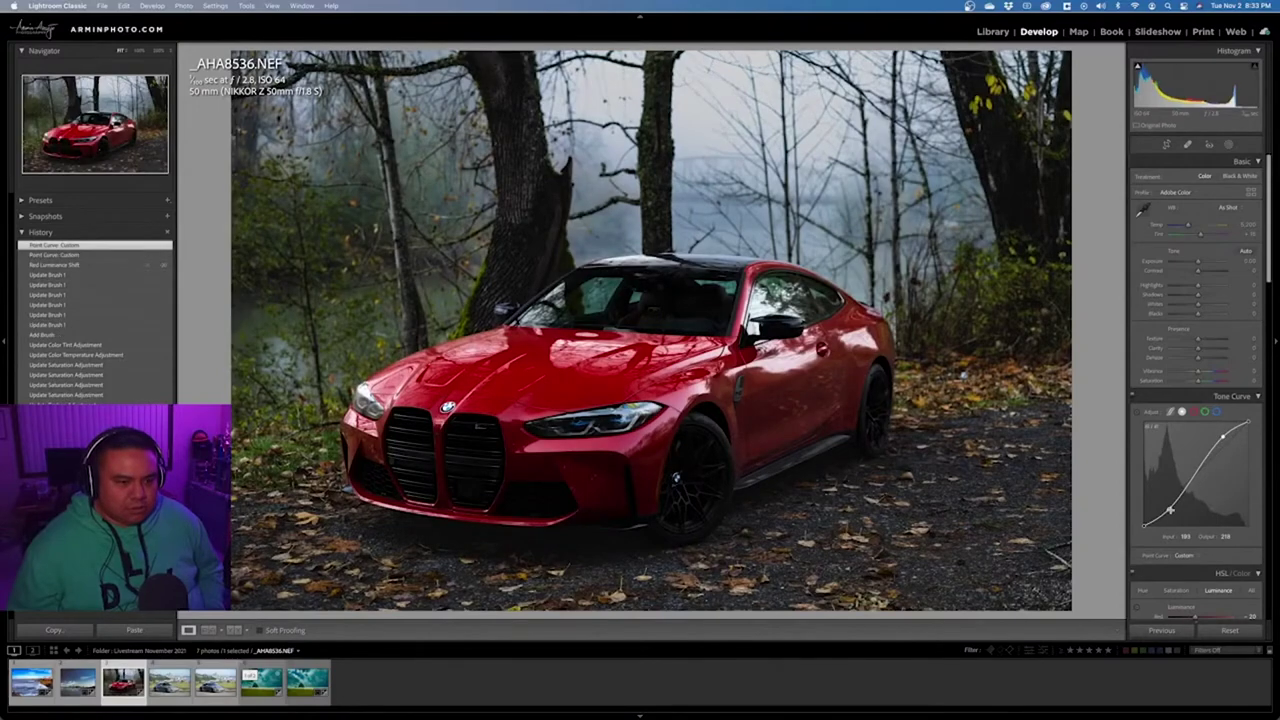
# Try pulling the tone curve's lower midtones down with an extra point, and undo it
pyautogui.moveTo(1170, 510)
pyautogui.mouseDown()
pyautogui.moveTo(1171, 391)
pyautogui.moveTo(1188, 504)
pyautogui.mouseUp()
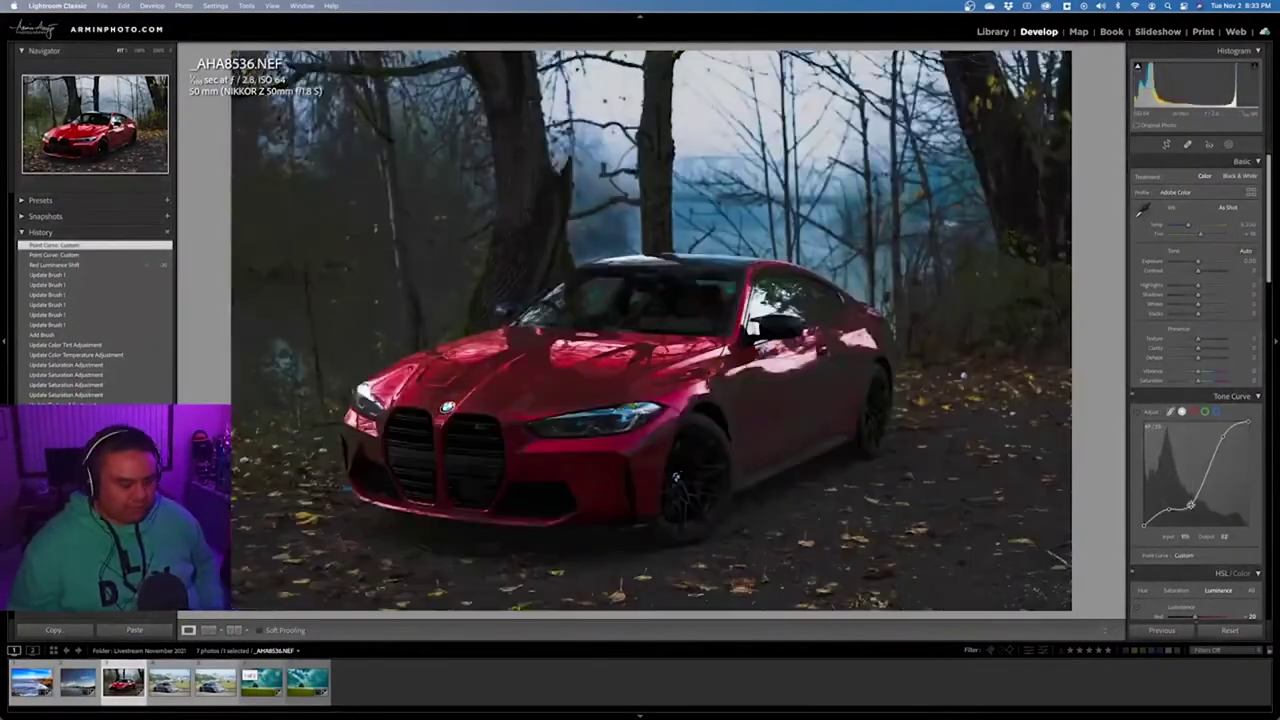
pyautogui.press('super+z')
pyautogui.press('super+z')
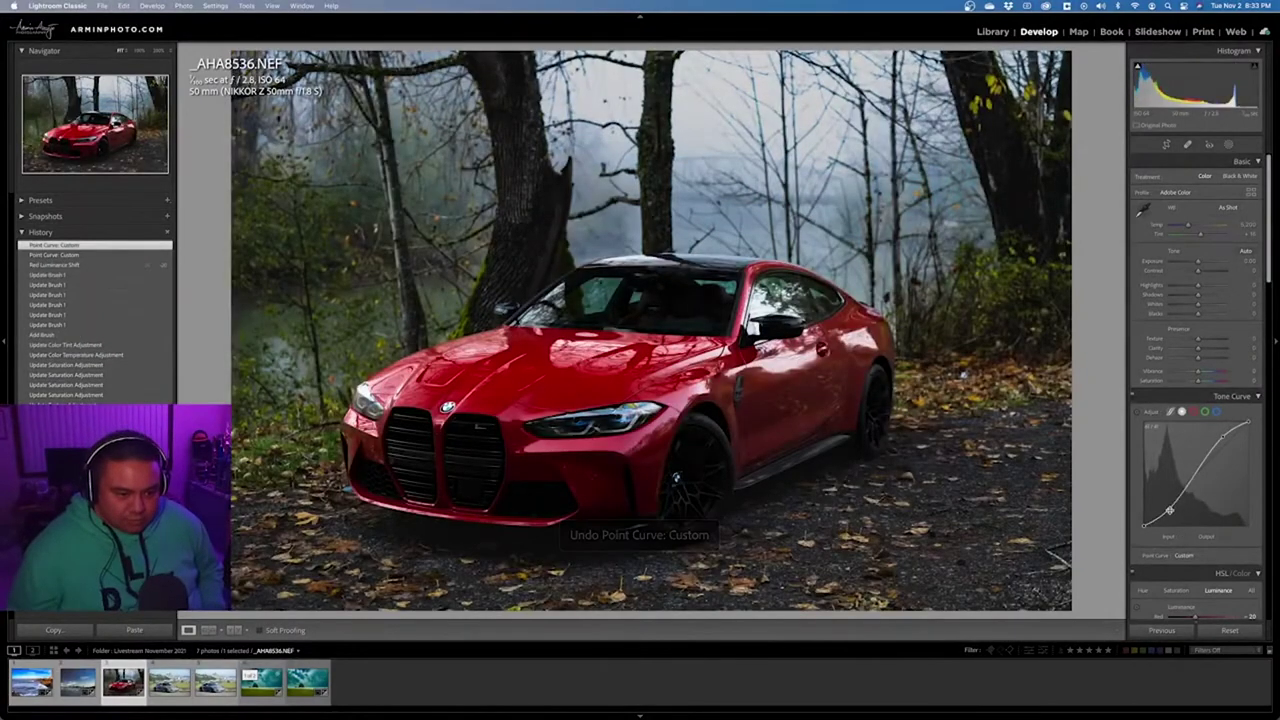
# Try lifting the tone curve's black point to output 27, inspect the shadows under the front bumper up close, and undo the lift
pyautogui.moveTo(1170, 514); pyautogui.dragTo(1128, 537)
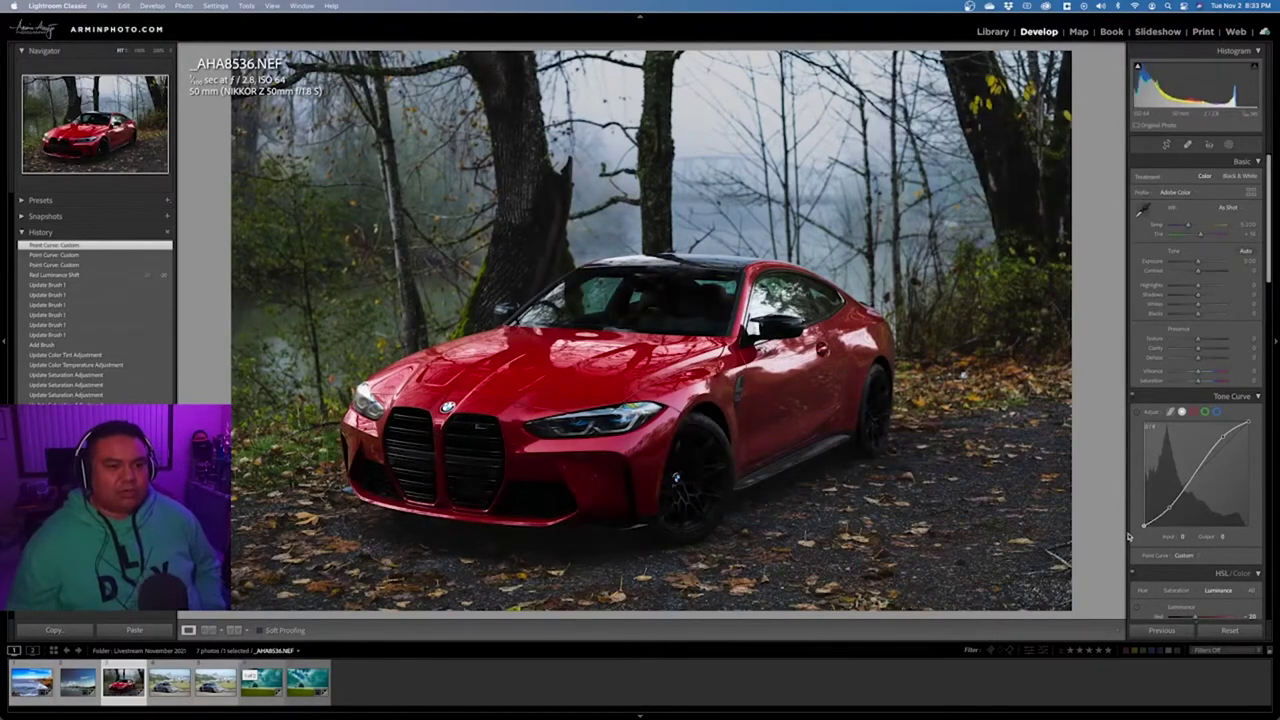
pyautogui.moveTo(1127, 530); pyautogui.dragTo(1123, 517)
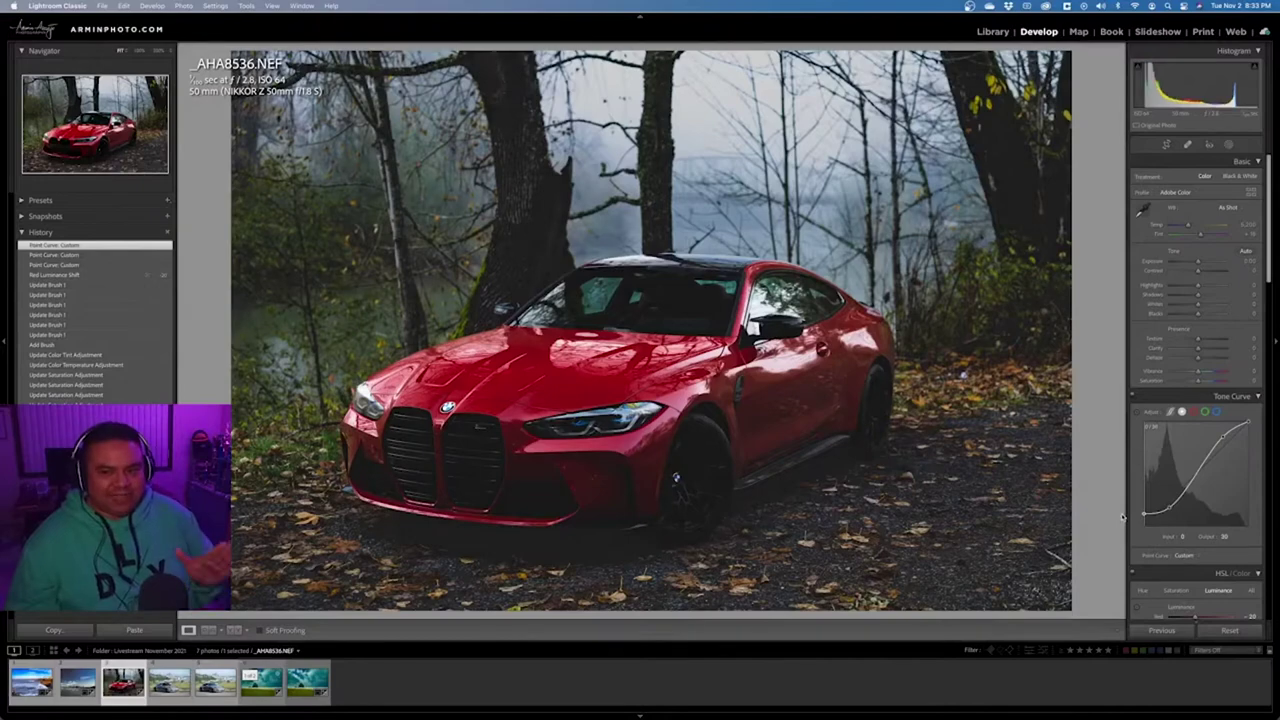
pyautogui.moveTo(1123, 518); pyautogui.dragTo(1122, 516)
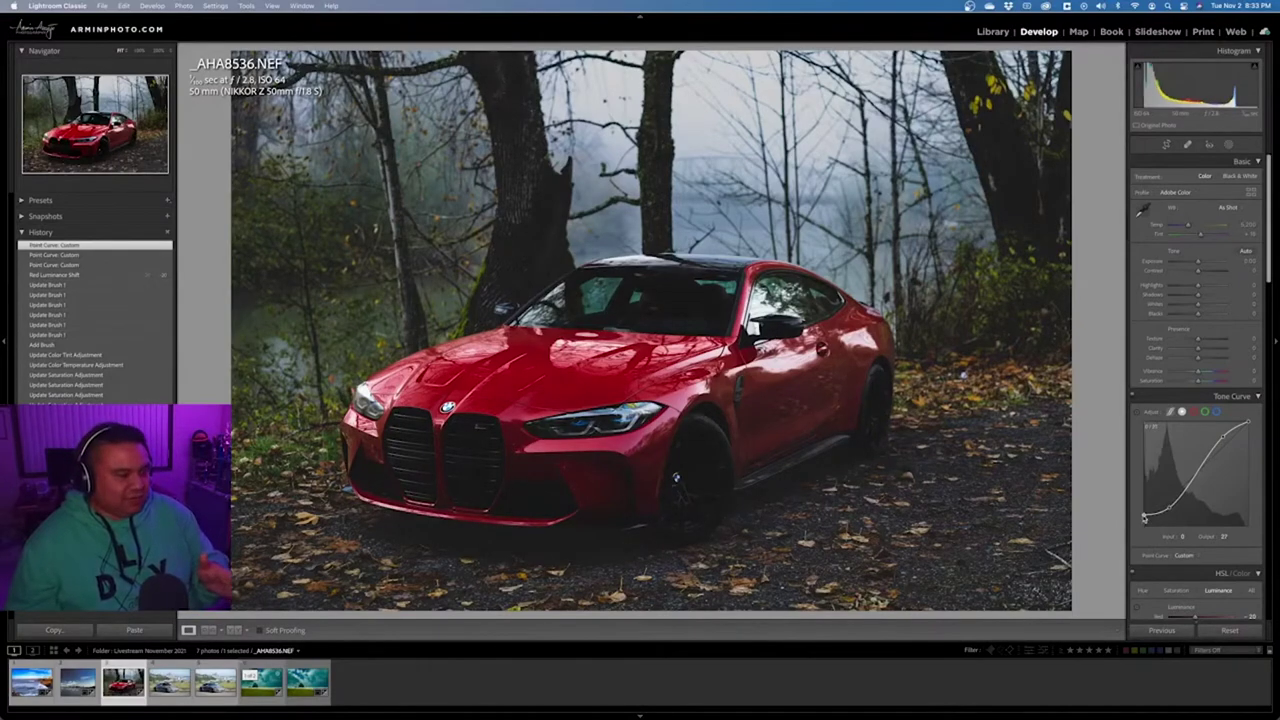
pyautogui.click(537, 541)
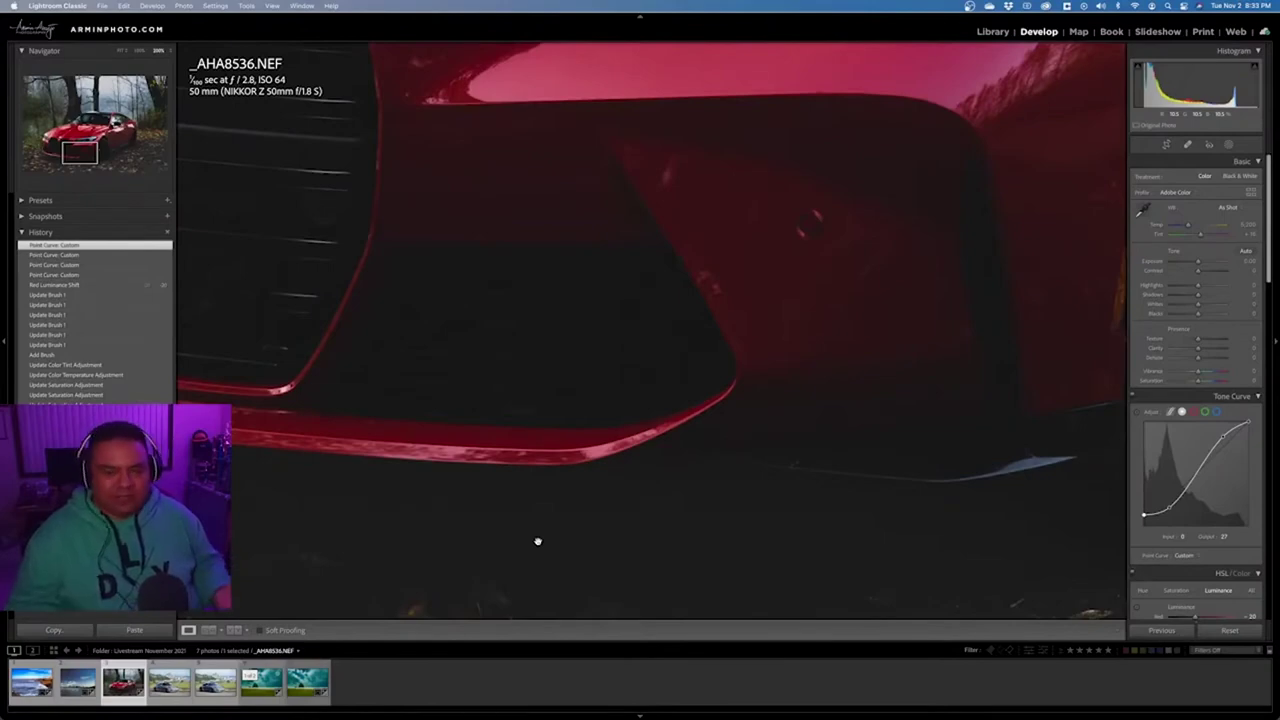
pyautogui.click(540, 538)
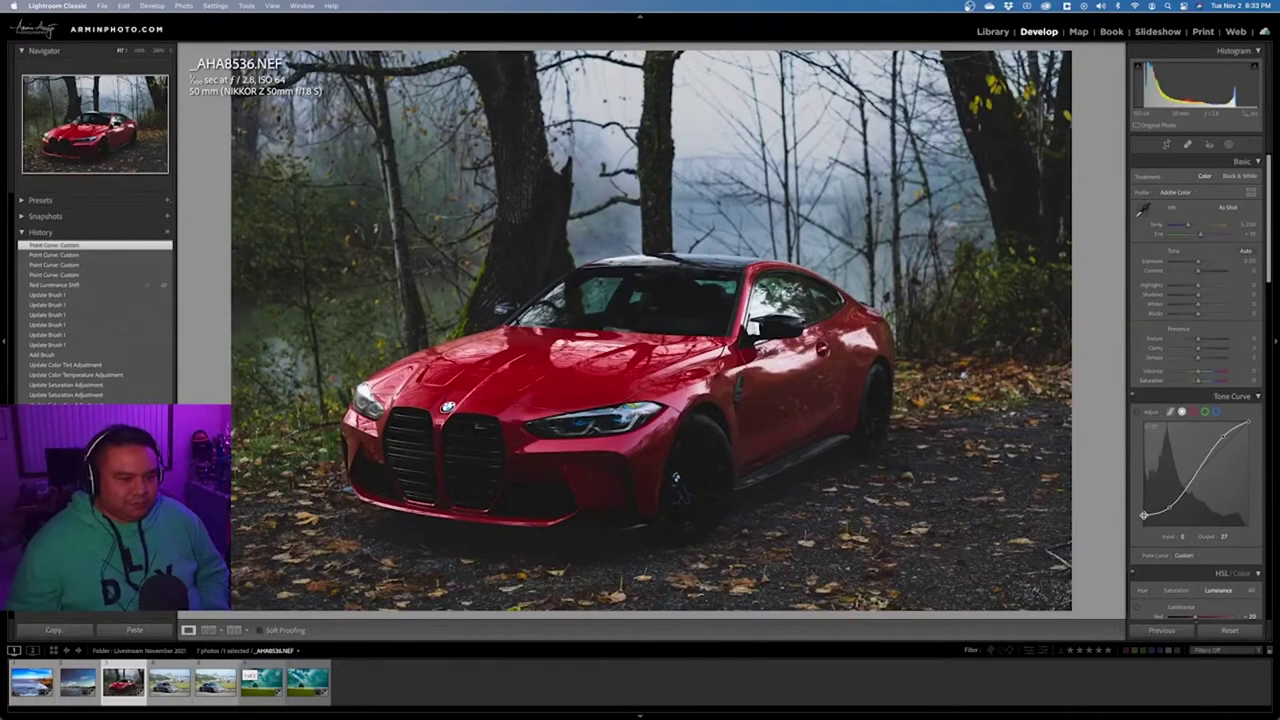
pyautogui.press('super+z')
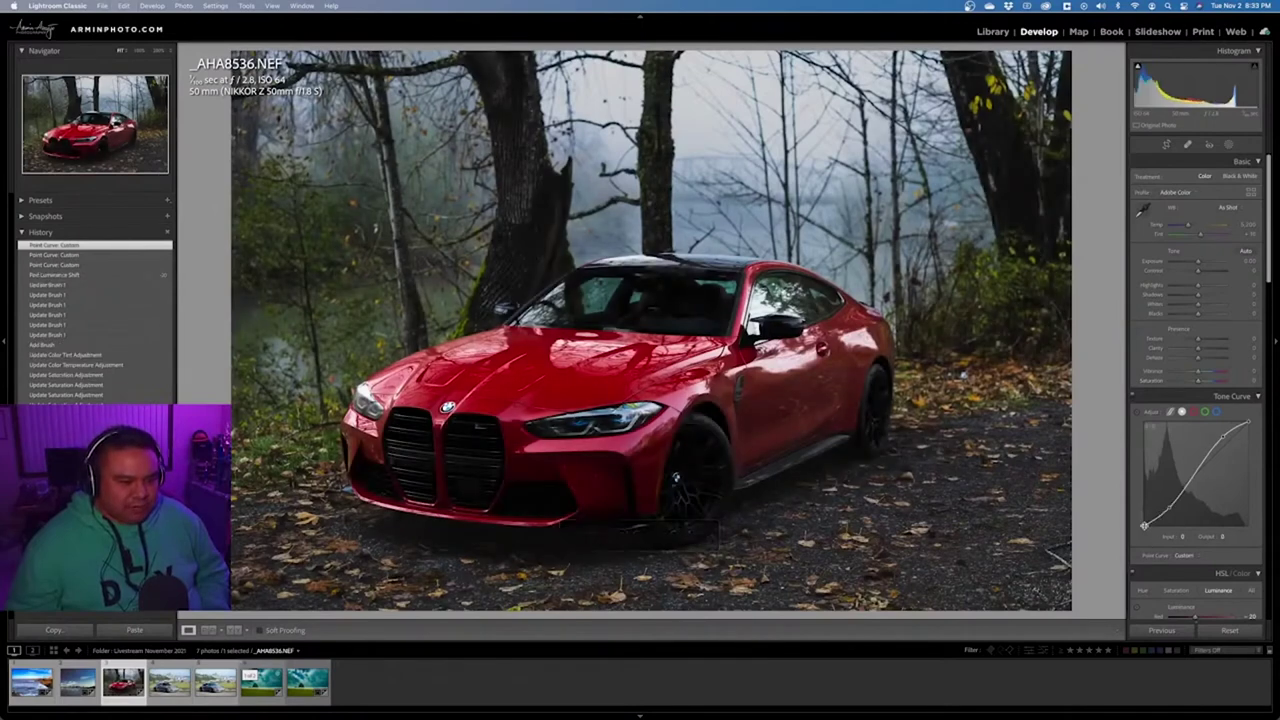
# Raise the tone curve's black point to output 16 and move the highlight point to input 198, output 214
pyautogui.moveTo(1145, 528); pyautogui.dragTo(1143, 519)
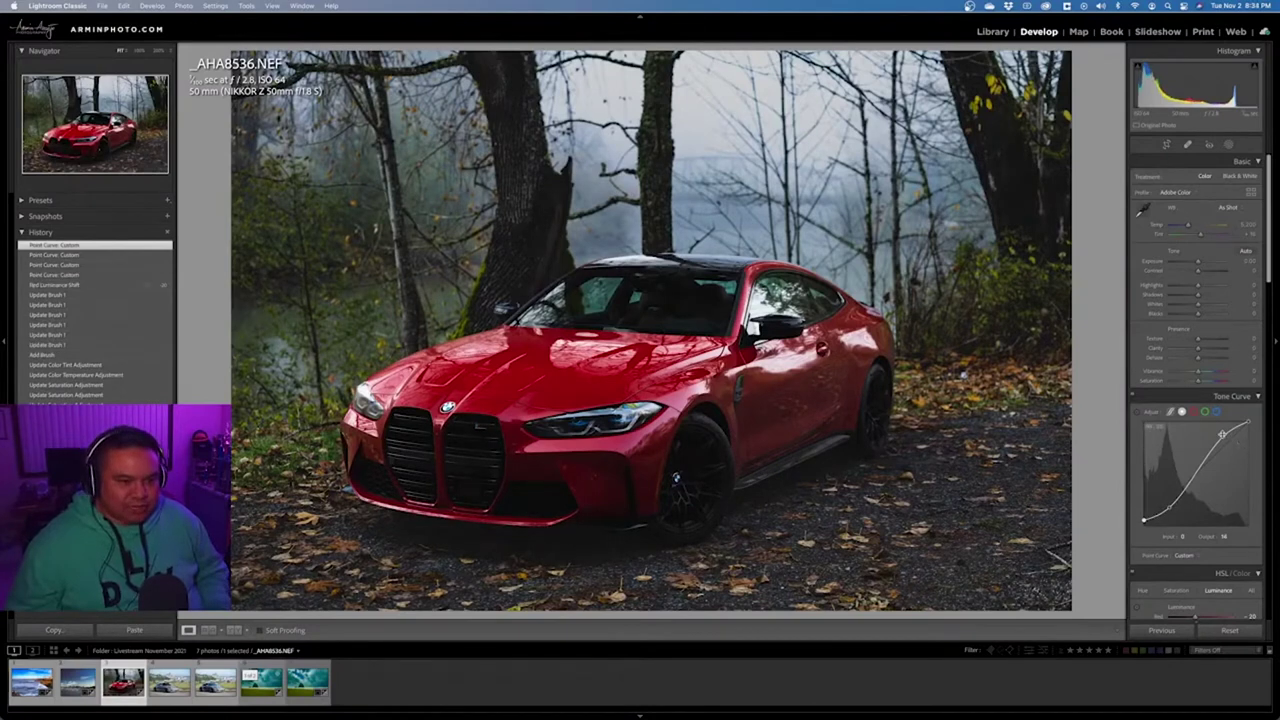
pyautogui.moveTo(1224, 437); pyautogui.dragTo(1226, 439)
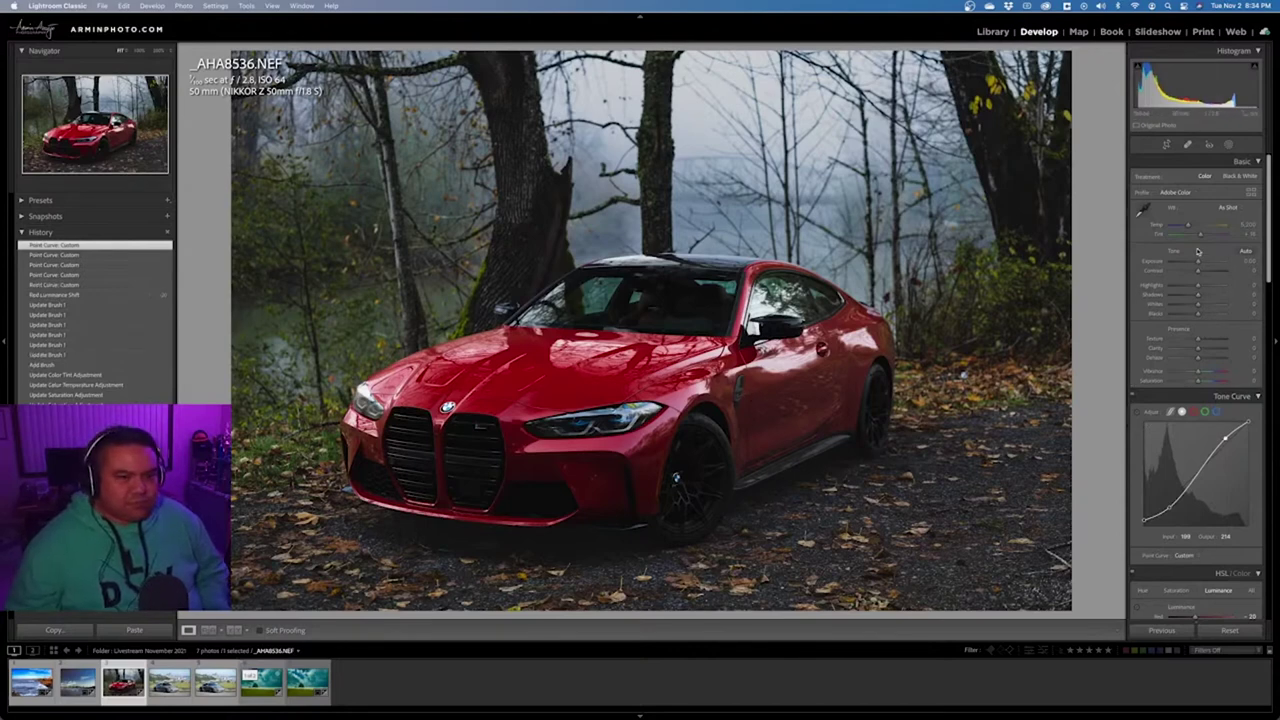
# Set the photo's overall Exposure to +0.55, Highlights to -31, Shadows to +14, Whites to -28 and Blacks to -25
pyautogui.moveTo(1199, 263); pyautogui.dragTo(1202, 264)
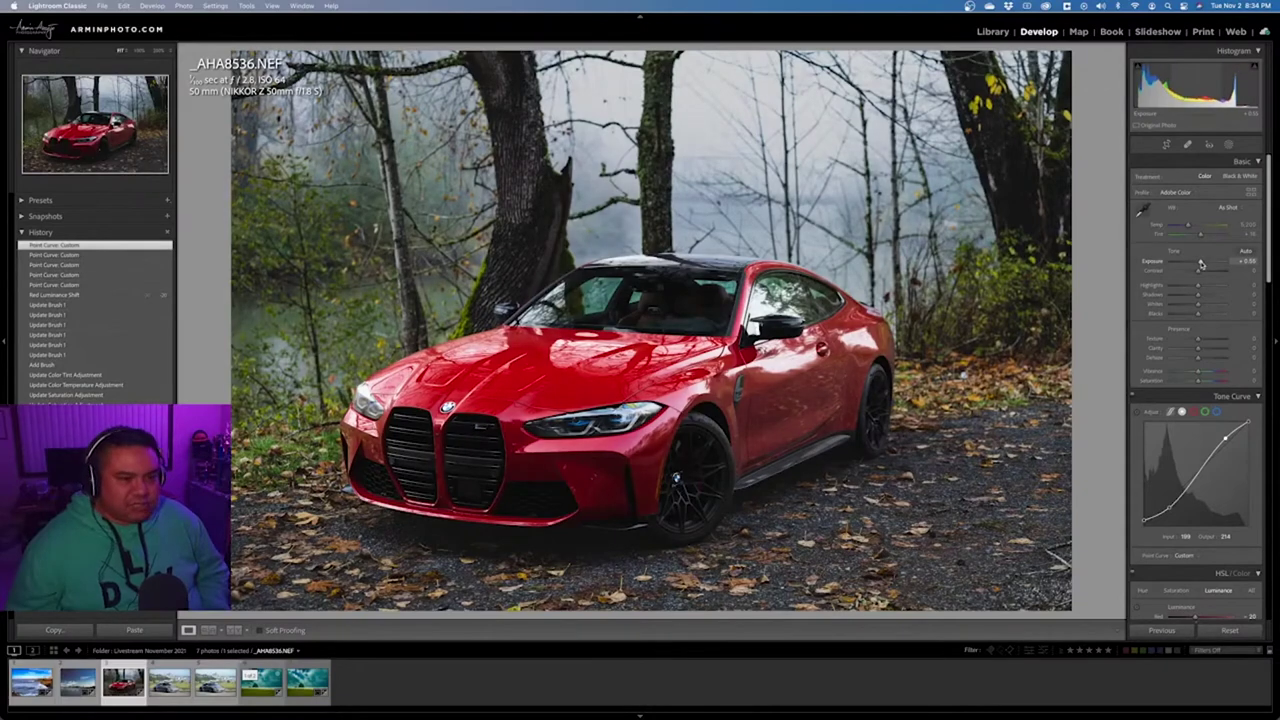
pyautogui.moveTo(1201, 263); pyautogui.dragTo(1191, 318)
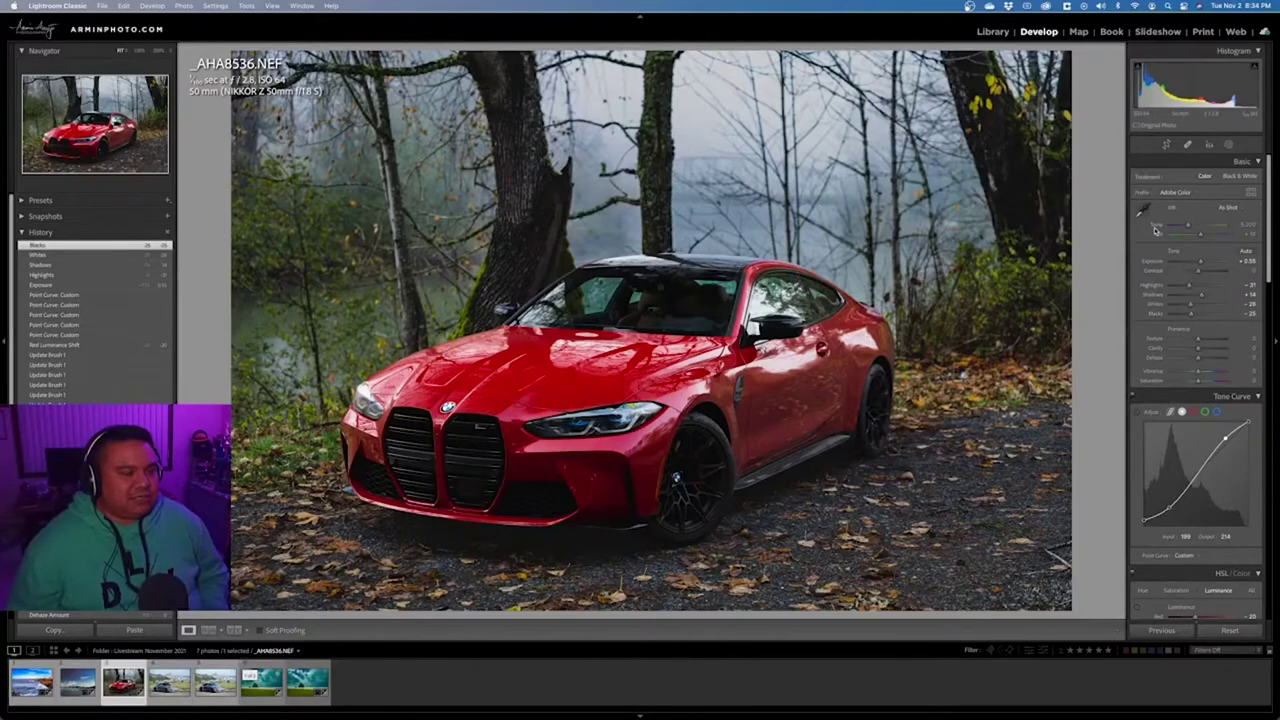
# Try resetting the colour temperature of the "Everything except the car" mask, undo it, and finish mask editing
pyautogui.click(1229, 145)
pyautogui.click(1040, 87)
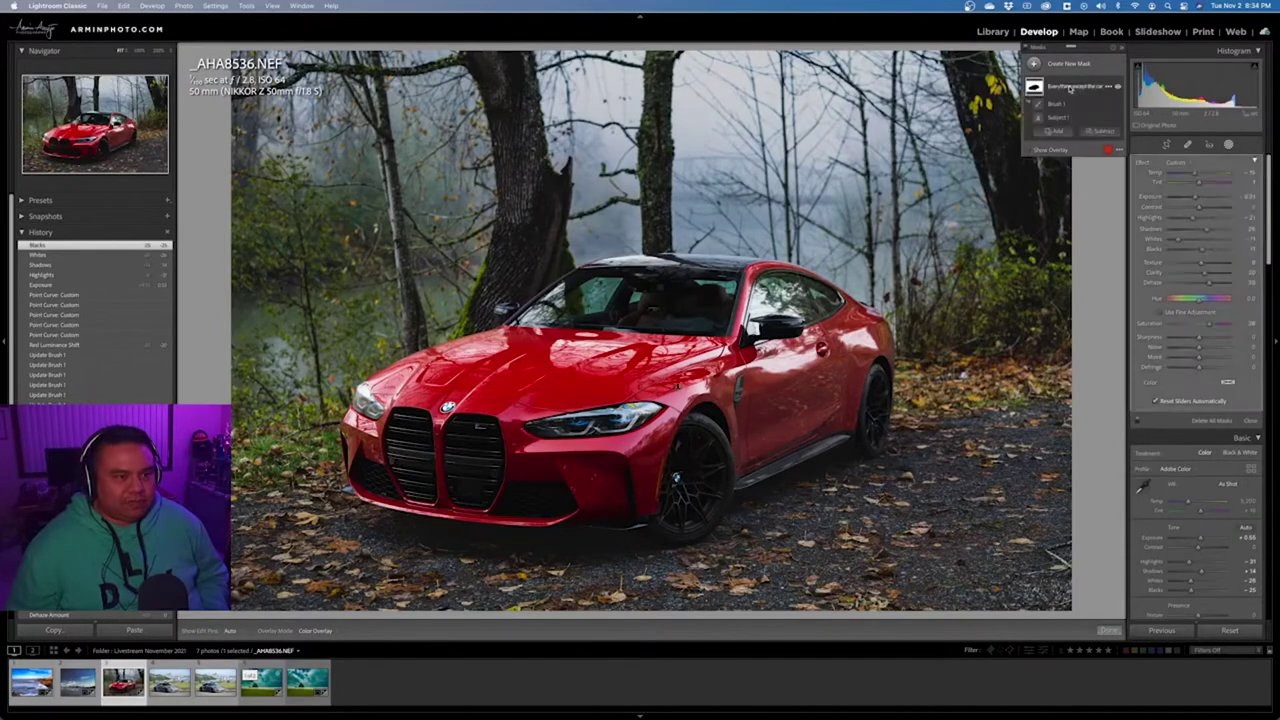
pyautogui.doubleClick(1157, 176)
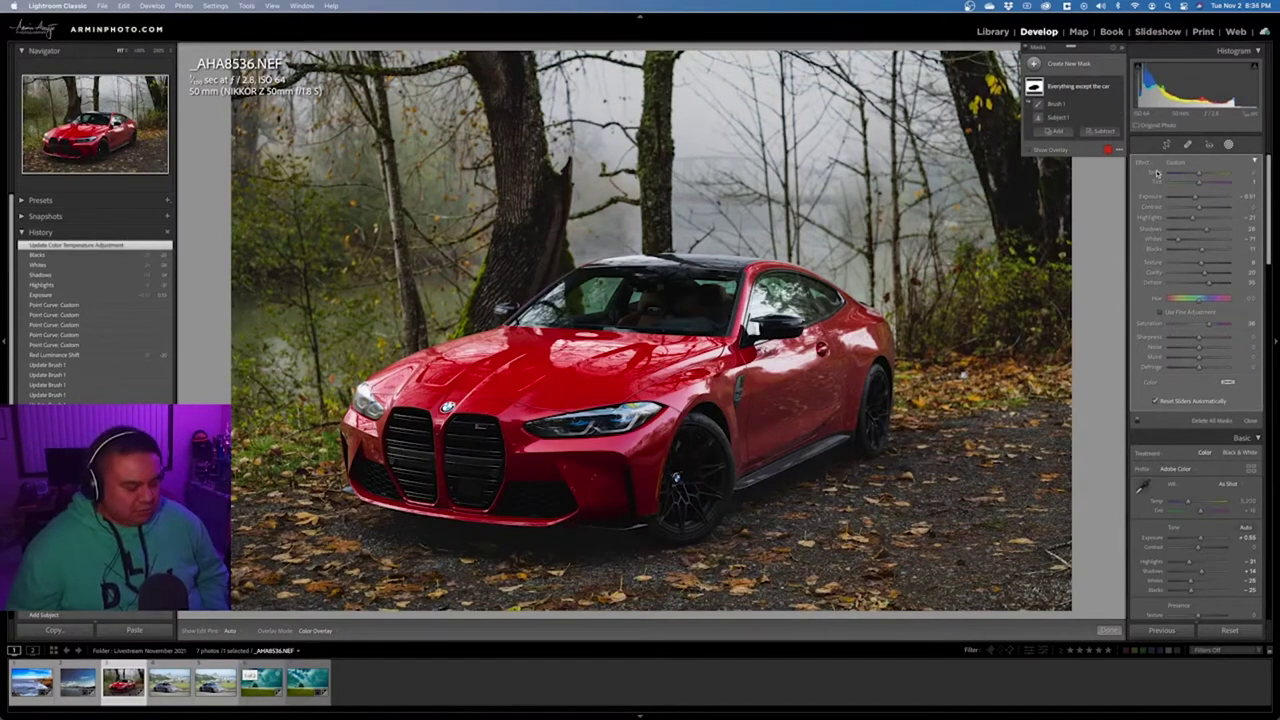
pyautogui.press('super+z')
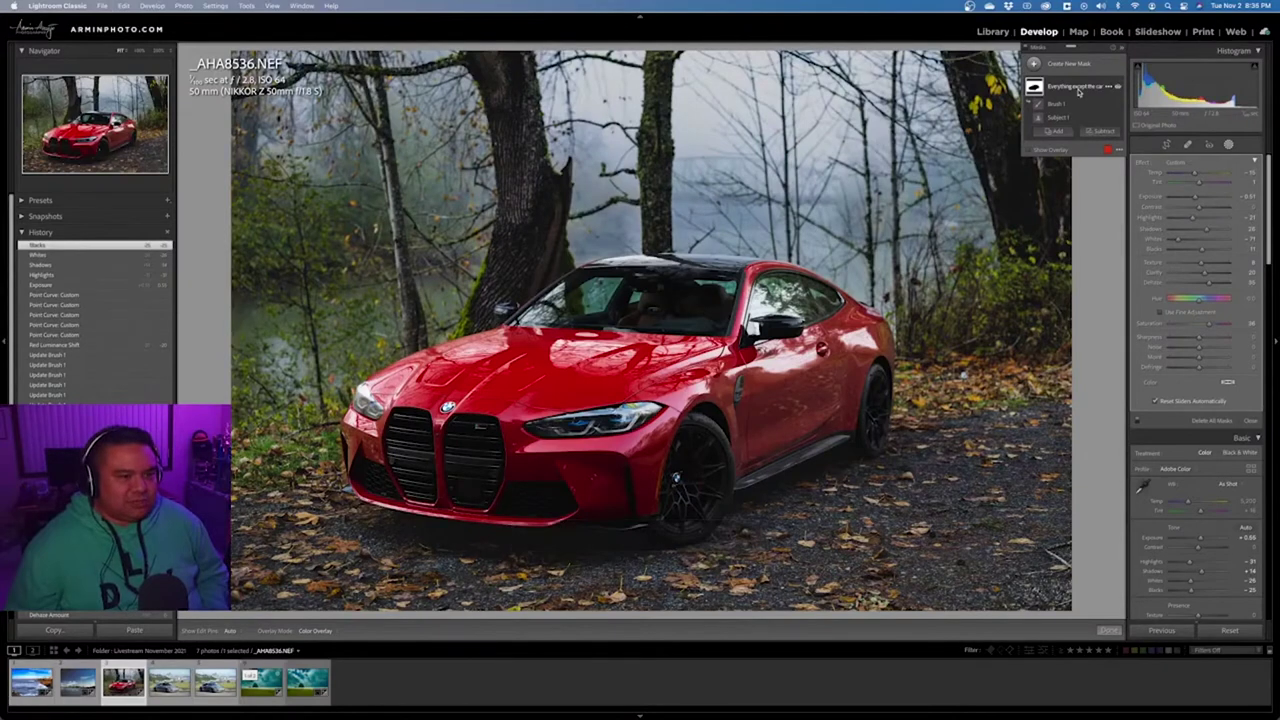
pyautogui.click(1250, 420)
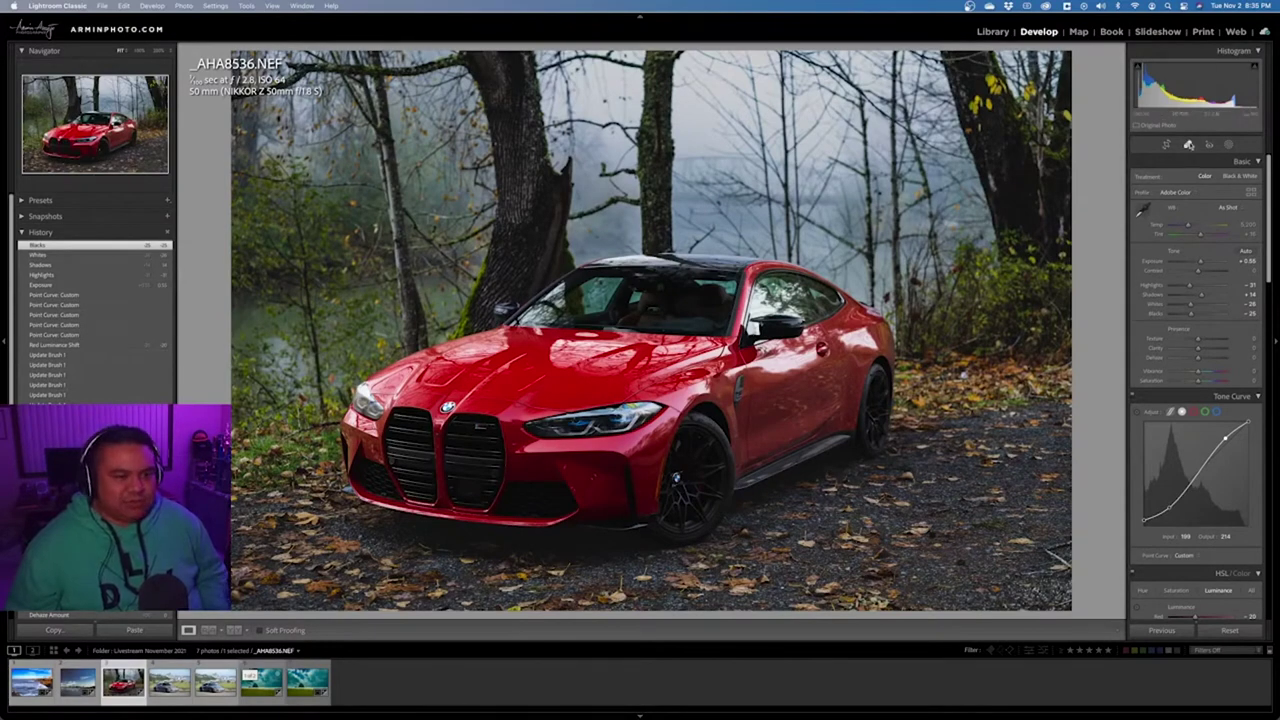
# Add a linear gradient mask running diagonally from the photo's lower right ground corner up past the car's rear
pyautogui.click(1229, 145)
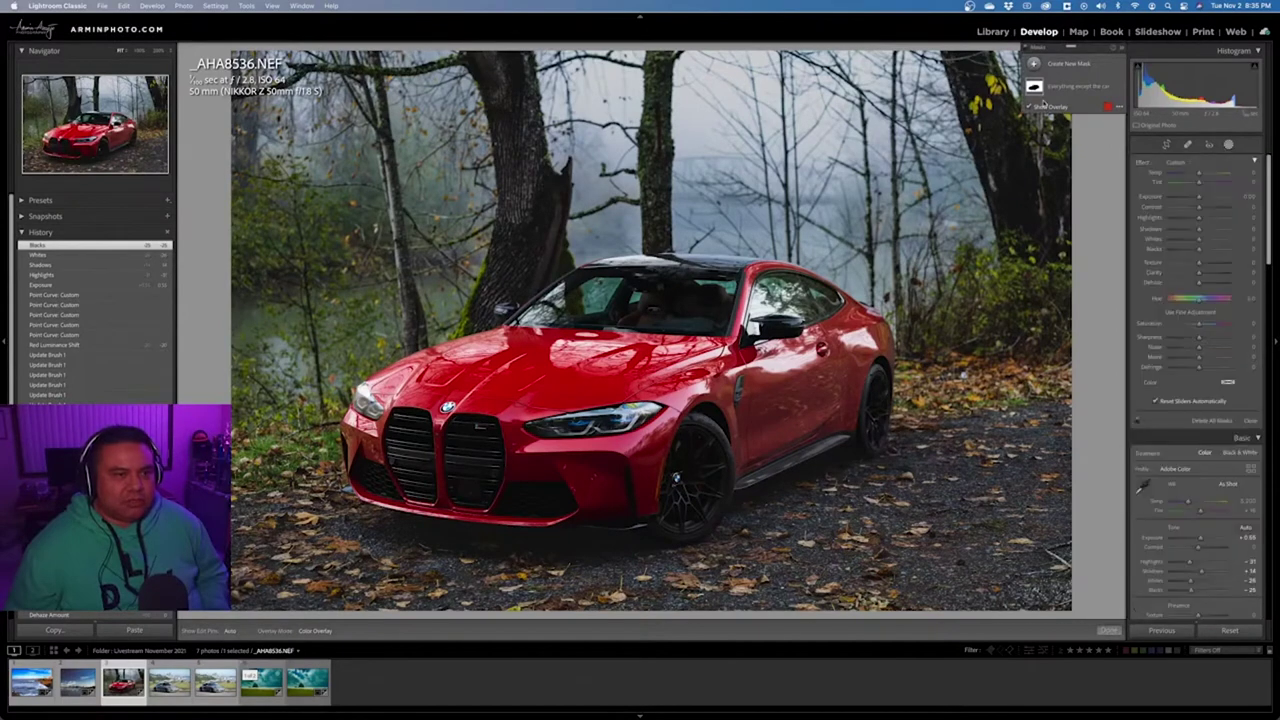
pyautogui.click(1059, 67)
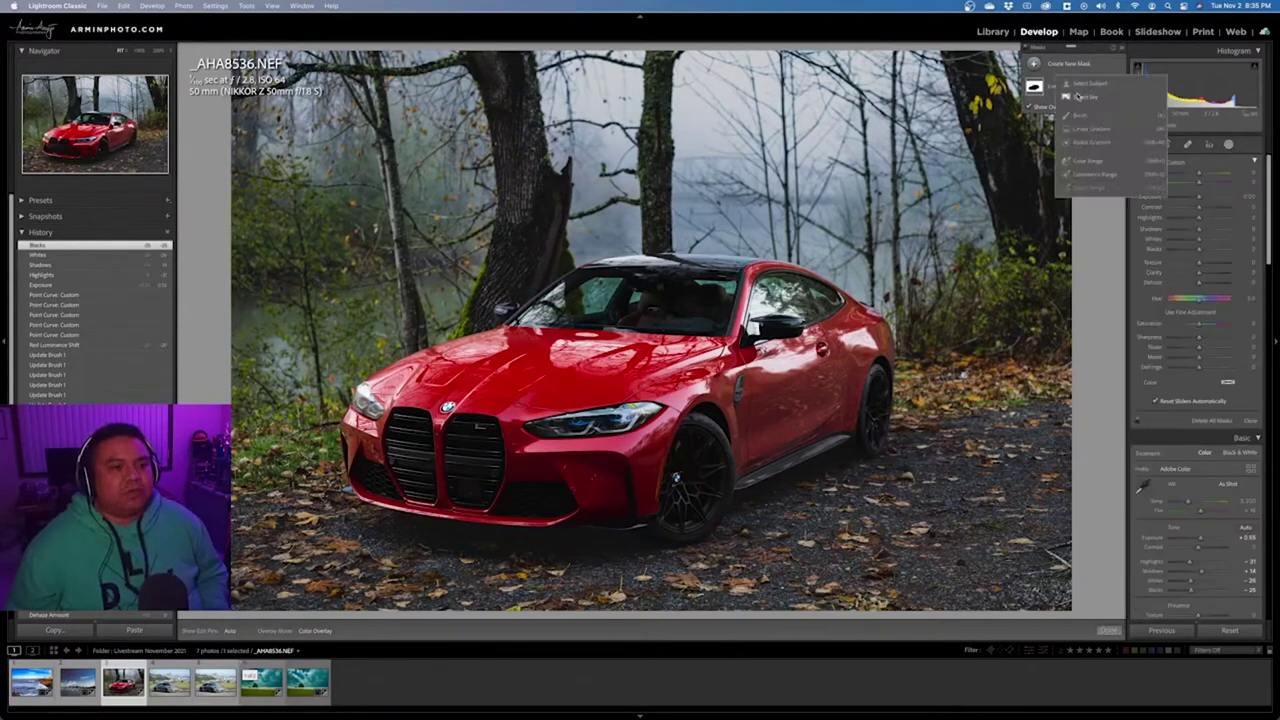
pyautogui.click(1095, 142)
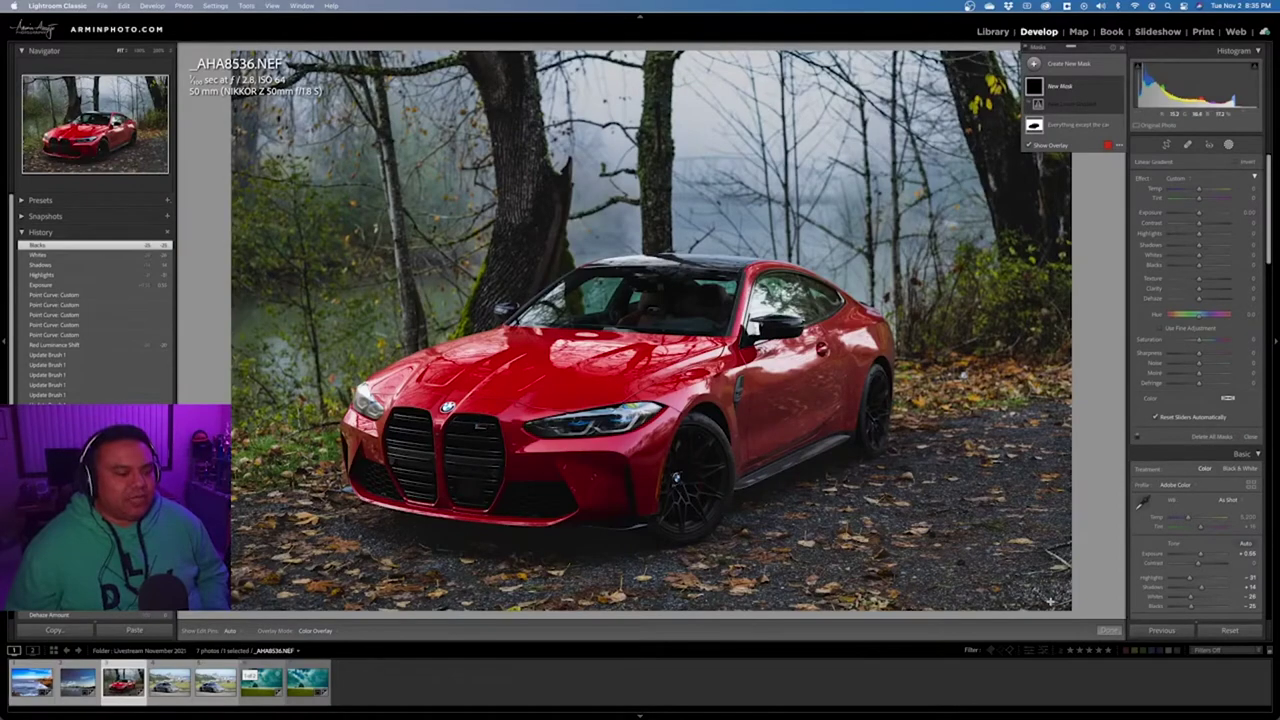
pyautogui.moveTo(1050, 601); pyautogui.dragTo(870, 267)
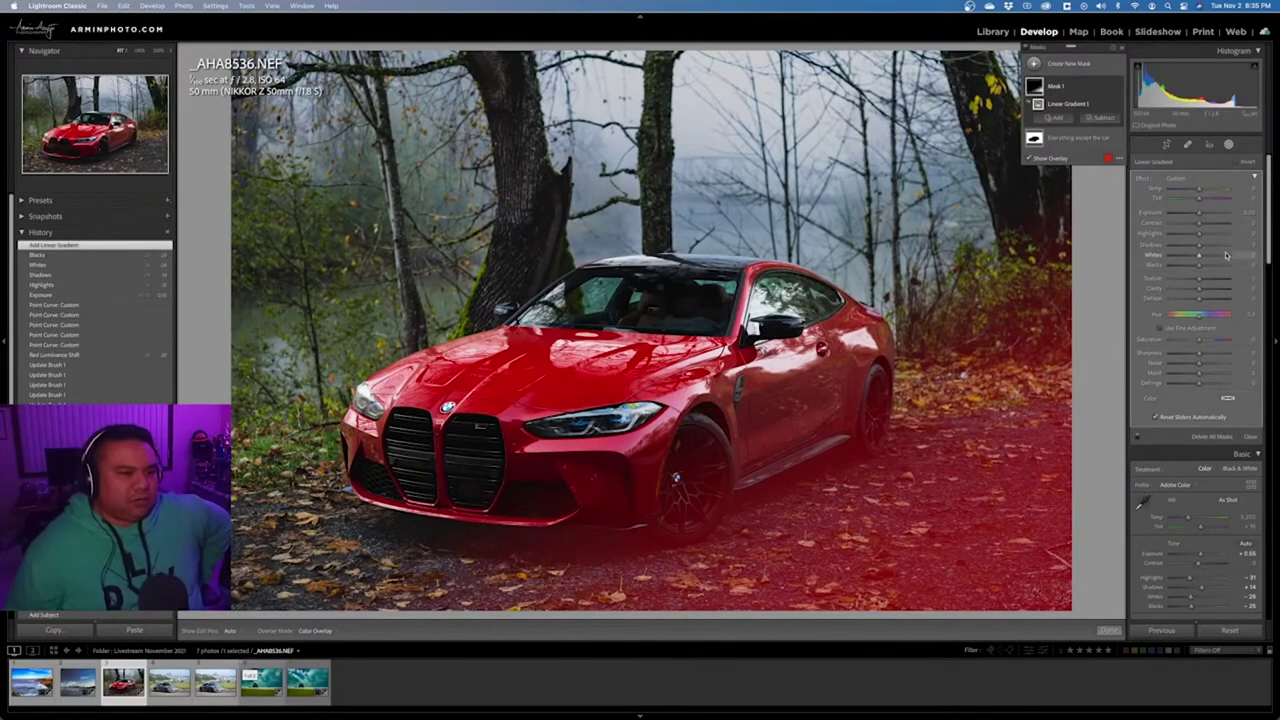
# Warm the ground gradient by setting its Temp to 59 and its Tint to 34
pyautogui.moveTo(1199, 190); pyautogui.dragTo(1216, 192)
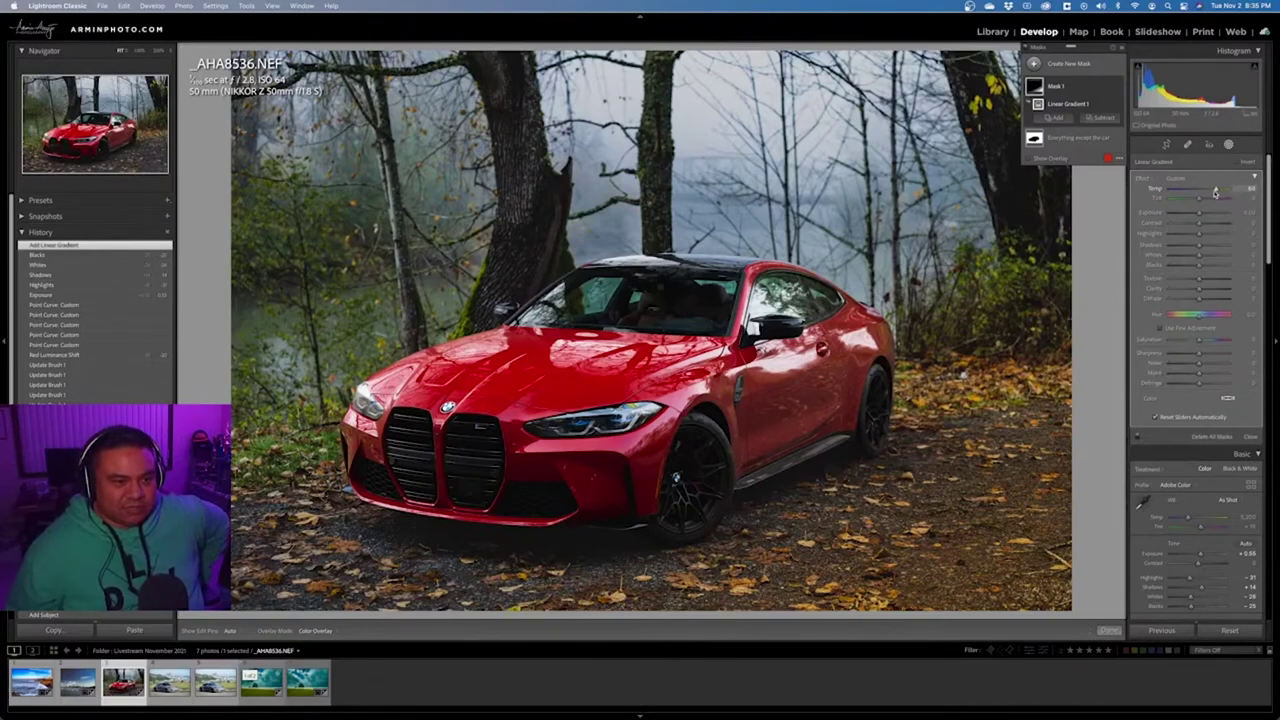
pyautogui.moveTo(1215, 192); pyautogui.dragTo(1216, 192)
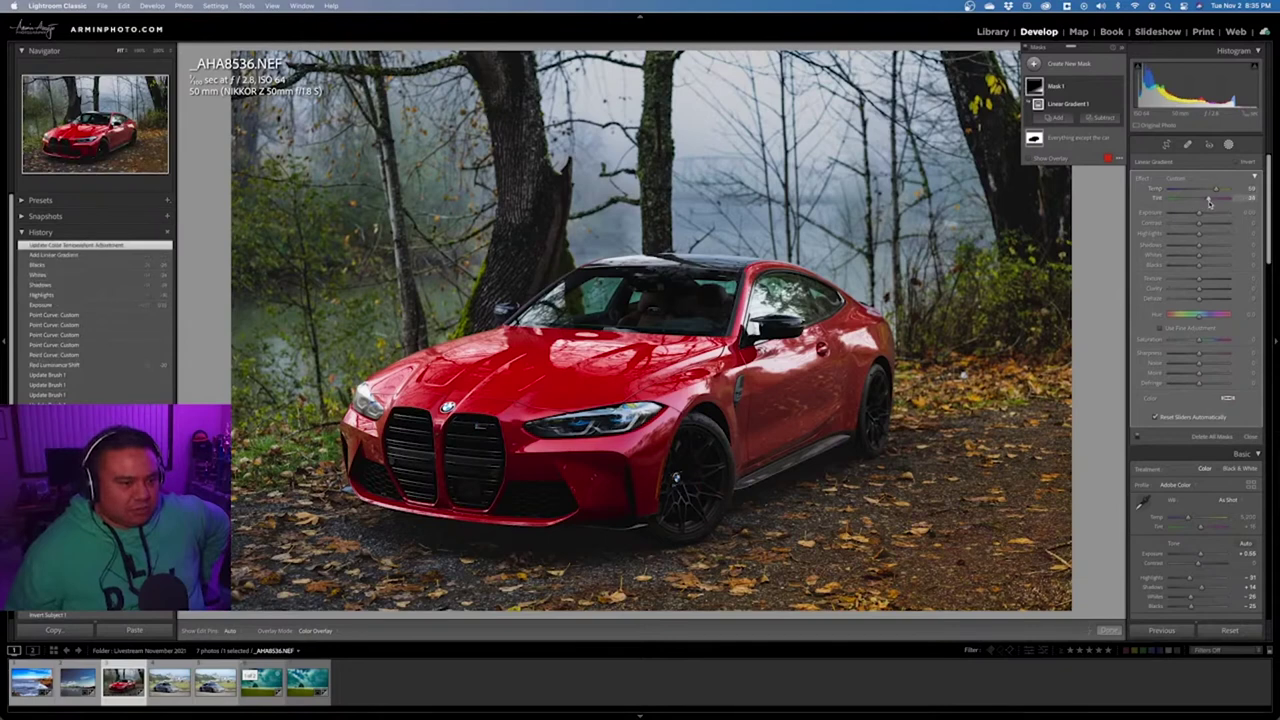
pyautogui.moveTo(1208, 201); pyautogui.dragTo(1208, 199)
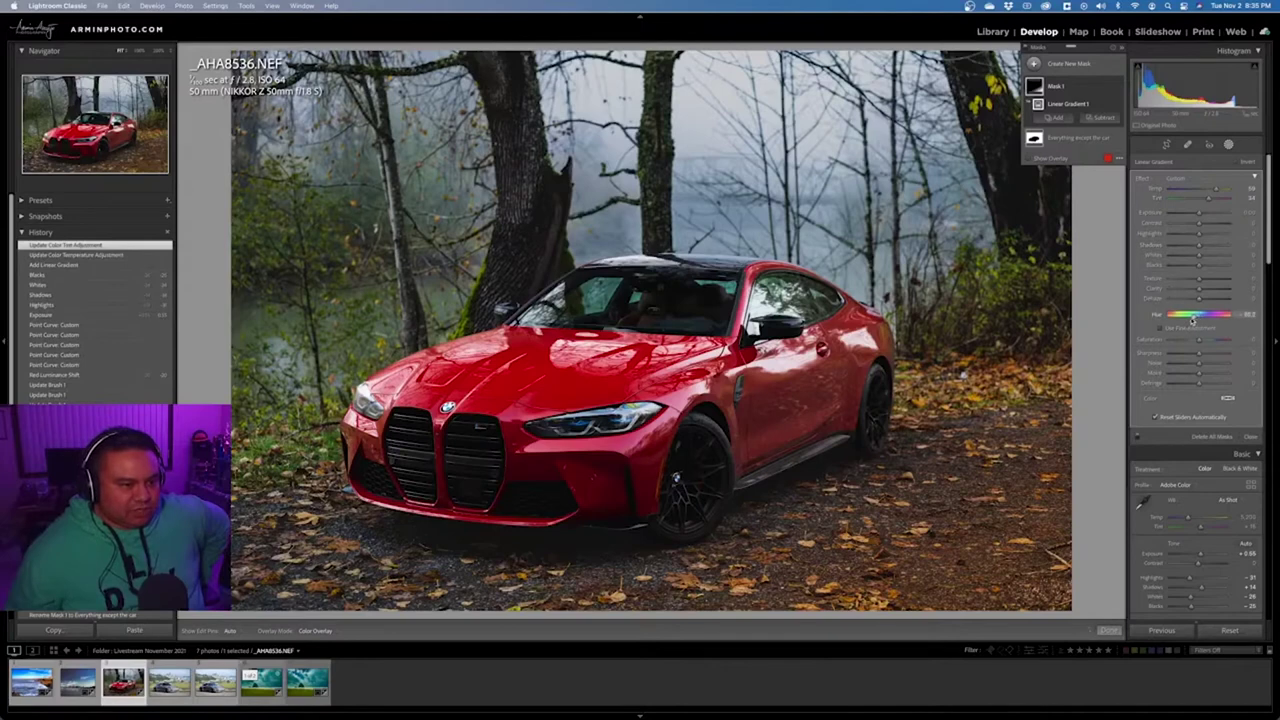
# Try a strong hue shift on the ground gradient, undo it, and set the gradient's Saturation to 34
pyautogui.moveTo(1192, 319); pyautogui.dragTo(1216, 317)
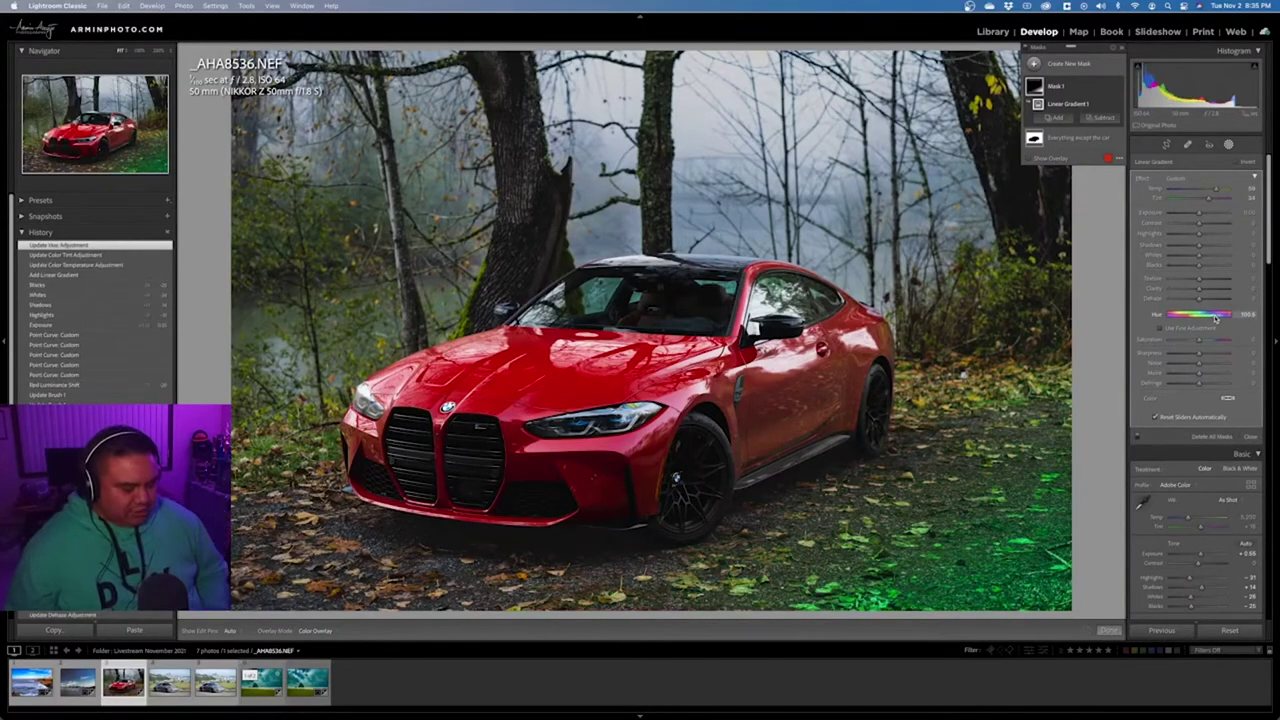
pyautogui.press('super+z')
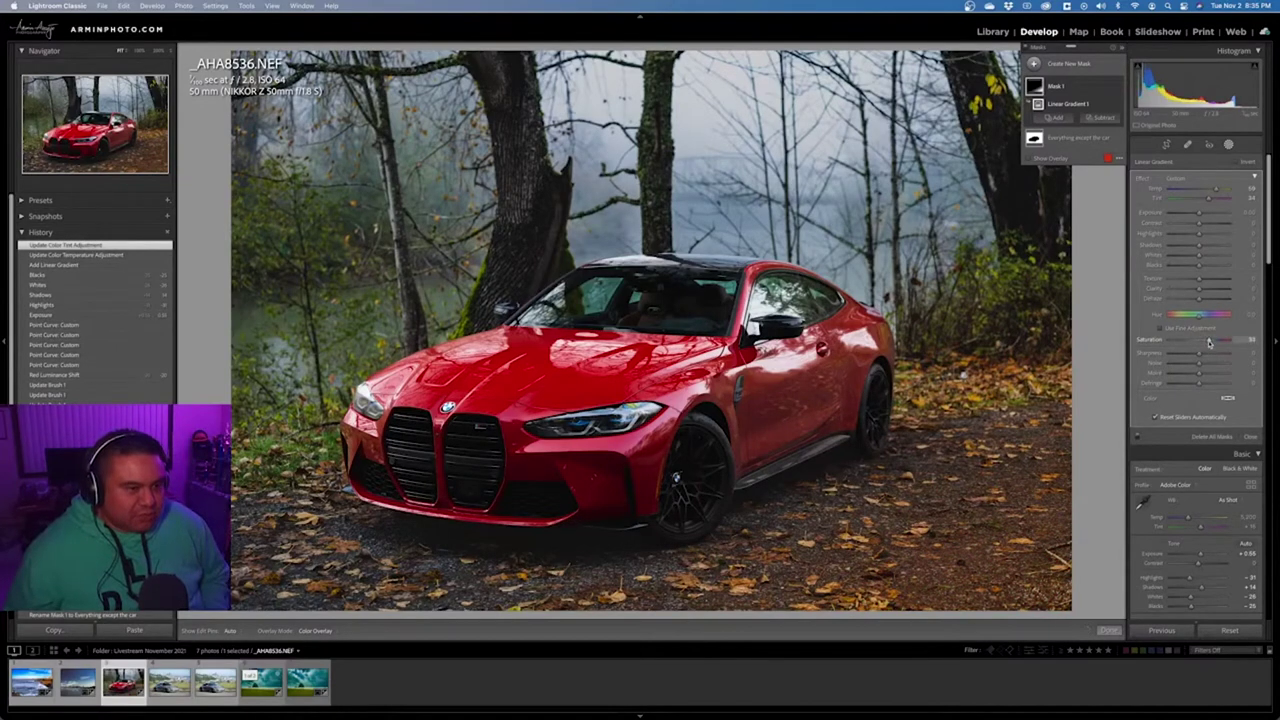
pyautogui.moveTo(1210, 343); pyautogui.dragTo(1208, 342)
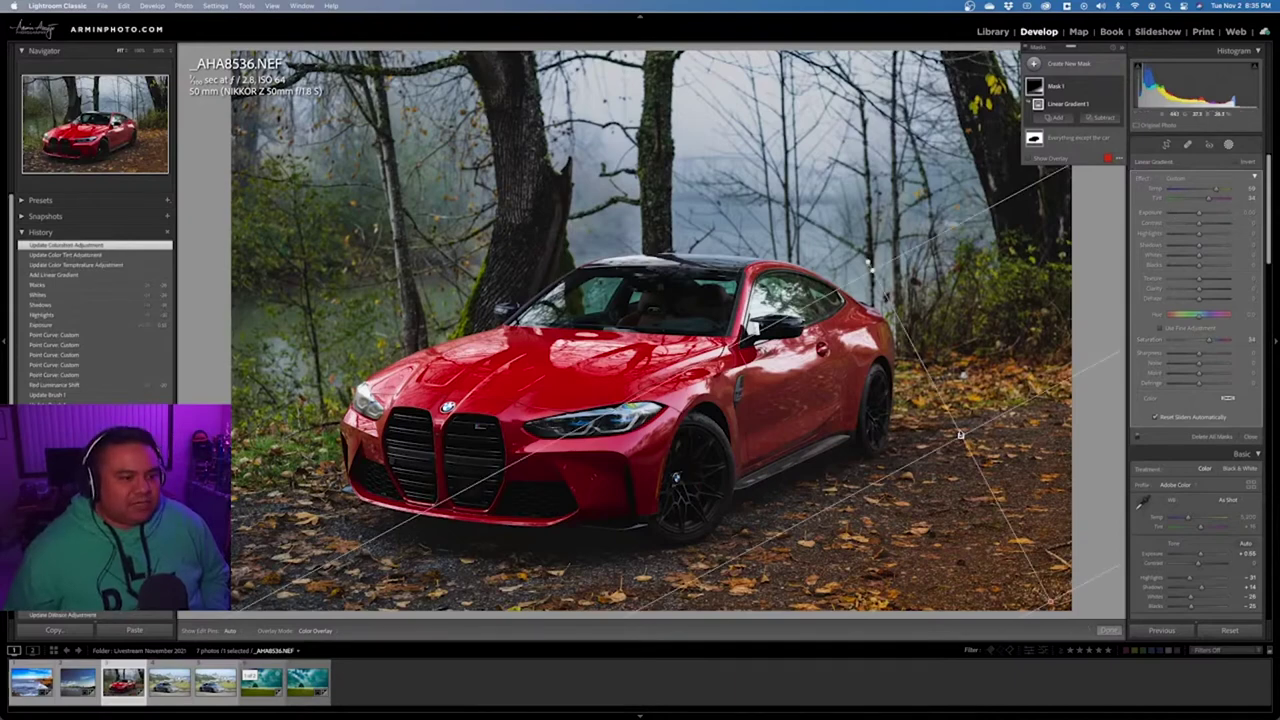
# Shift the ground gradient slightly up toward the car, leave Dehaze at its default, and set Texture to 38
pyautogui.moveTo(958, 433); pyautogui.dragTo(940, 416)
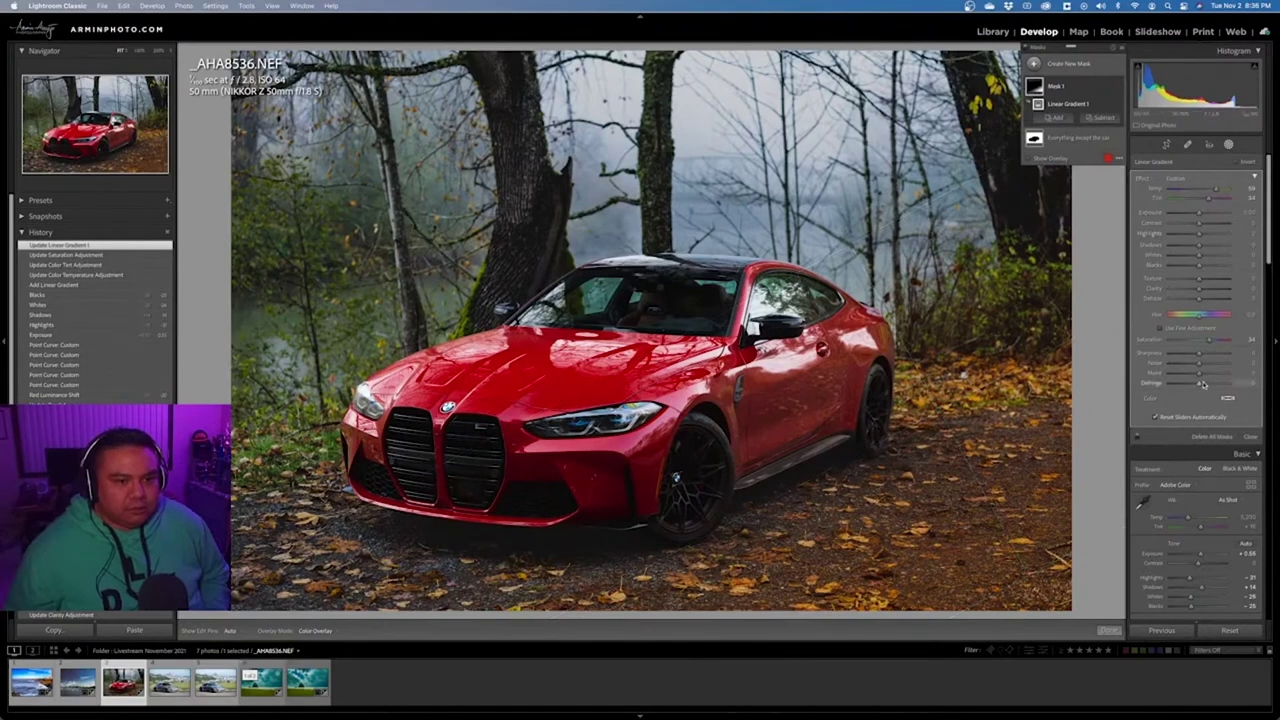
pyautogui.doubleClick(1205, 301)
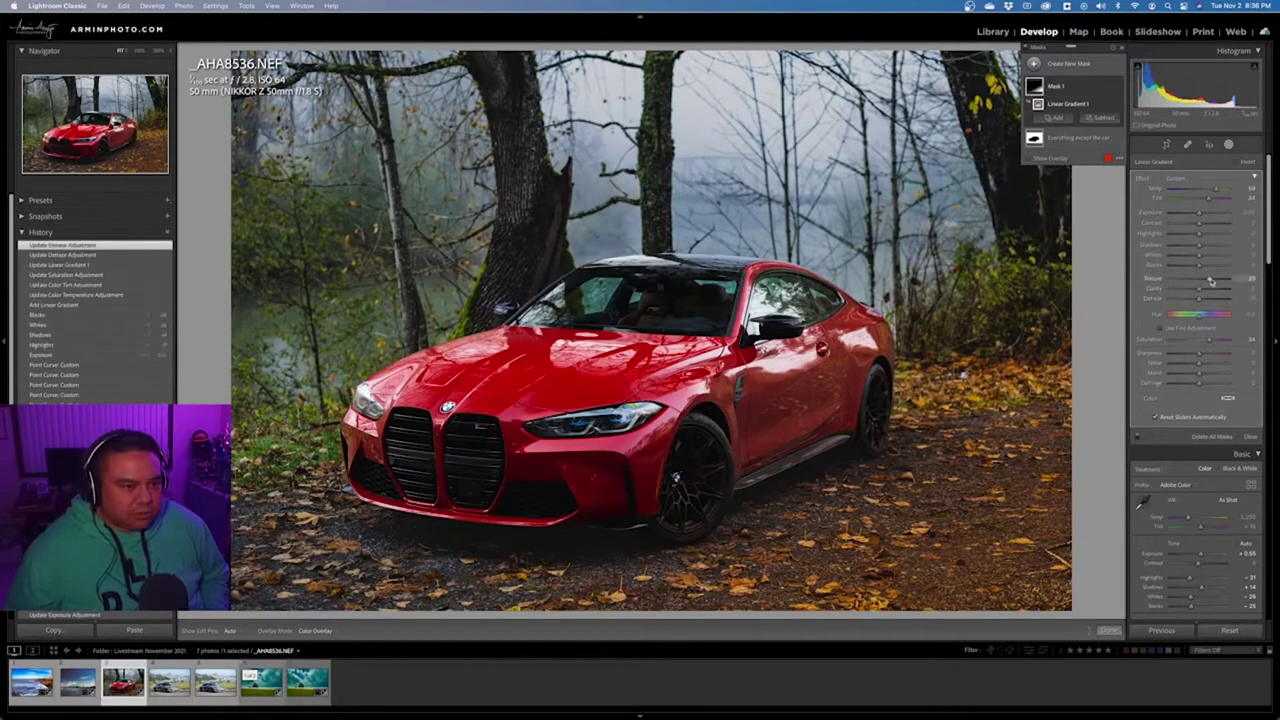
pyautogui.moveTo(1210, 281); pyautogui.dragTo(1211, 282)
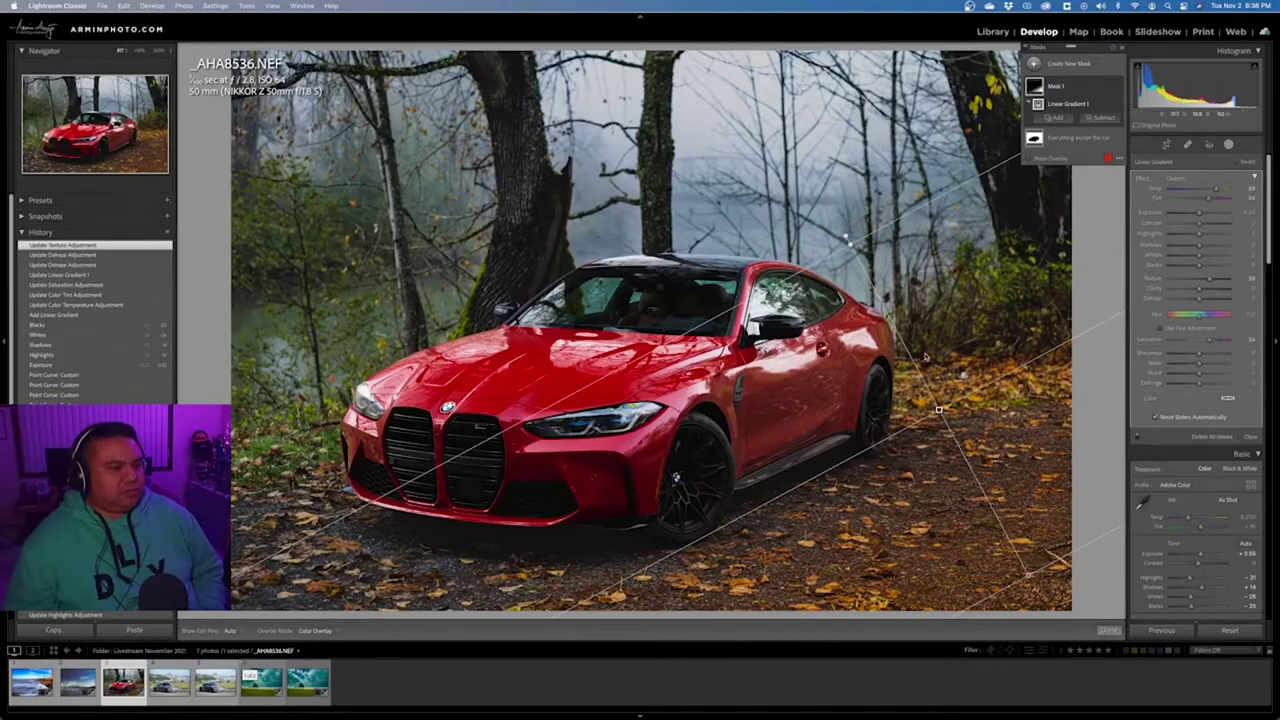
pyautogui.moveTo(938, 411); pyautogui.dragTo(938, 411)
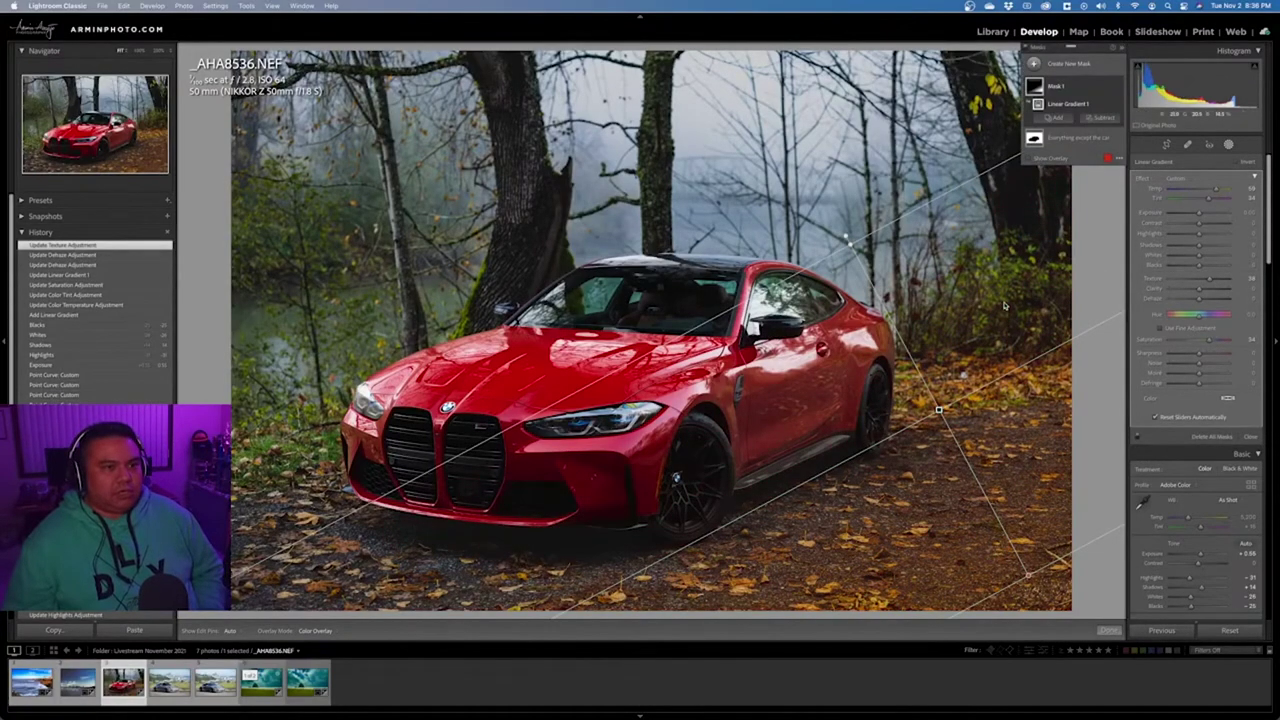
# Rename the new gradient mask as Ground Right
pyautogui.doubleClick(1057, 87)
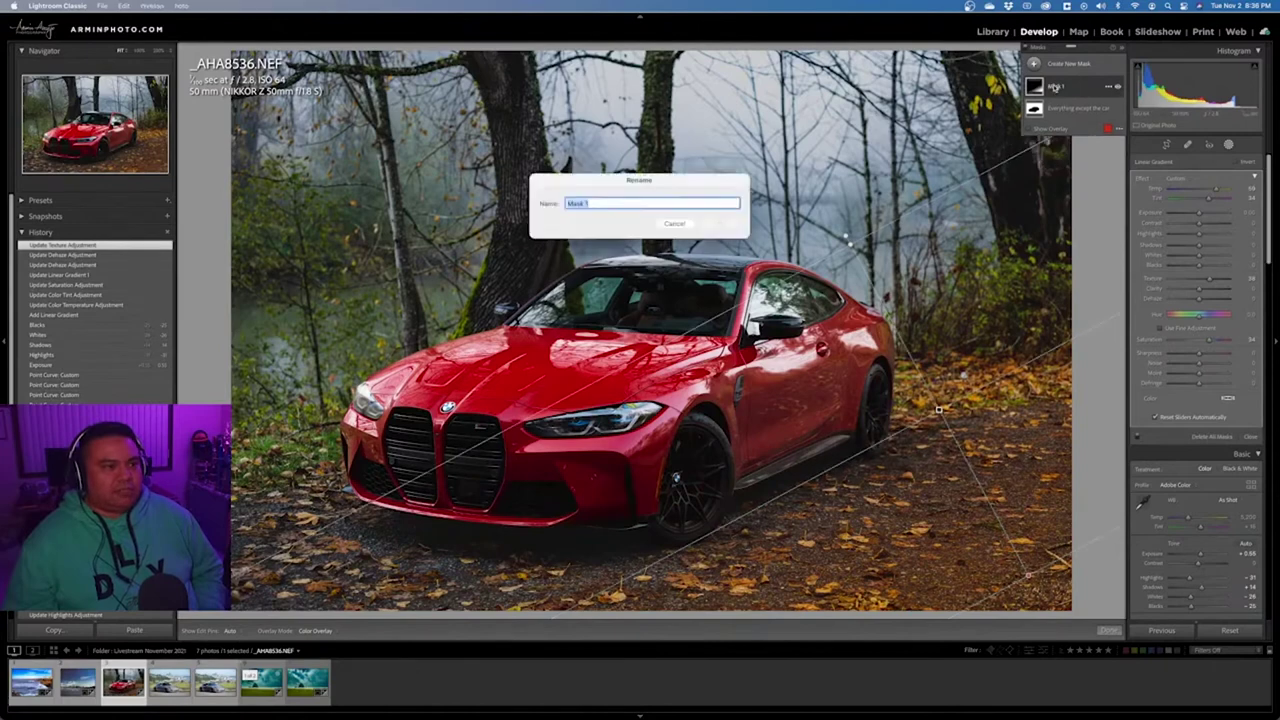
pyautogui.write('Ground')
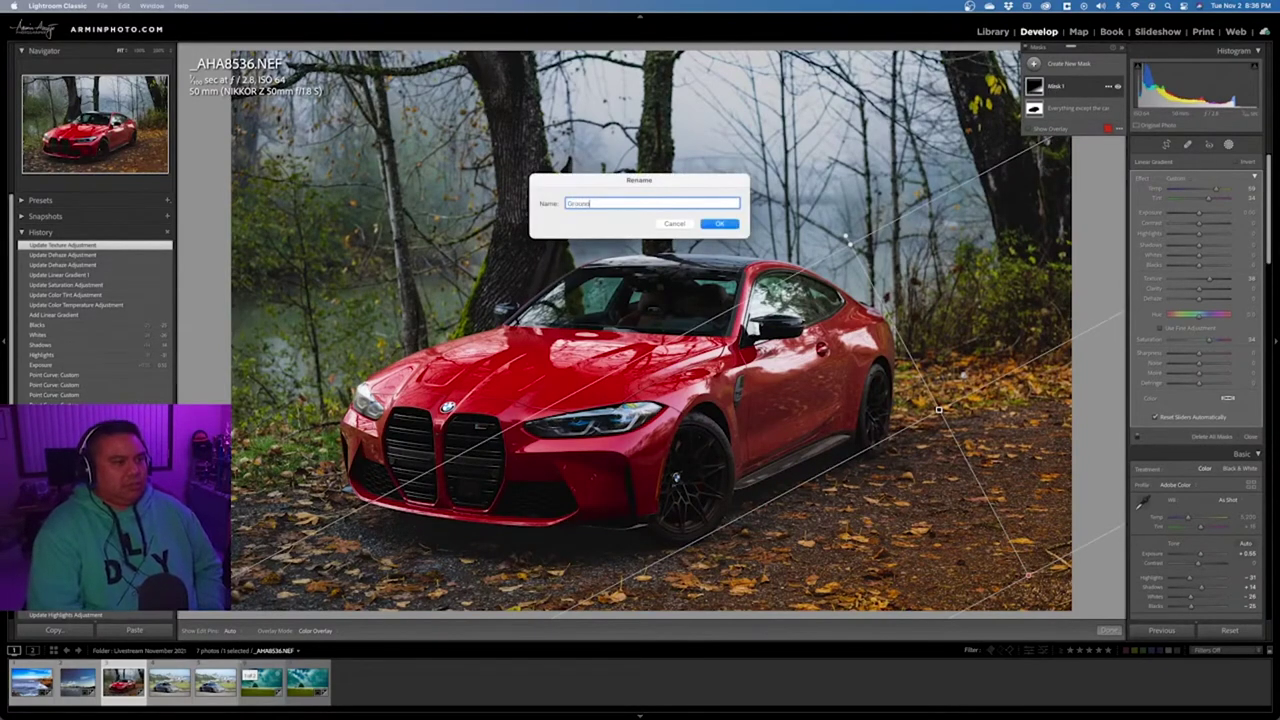
pyautogui.write(' Right')
pyautogui.press('Return')
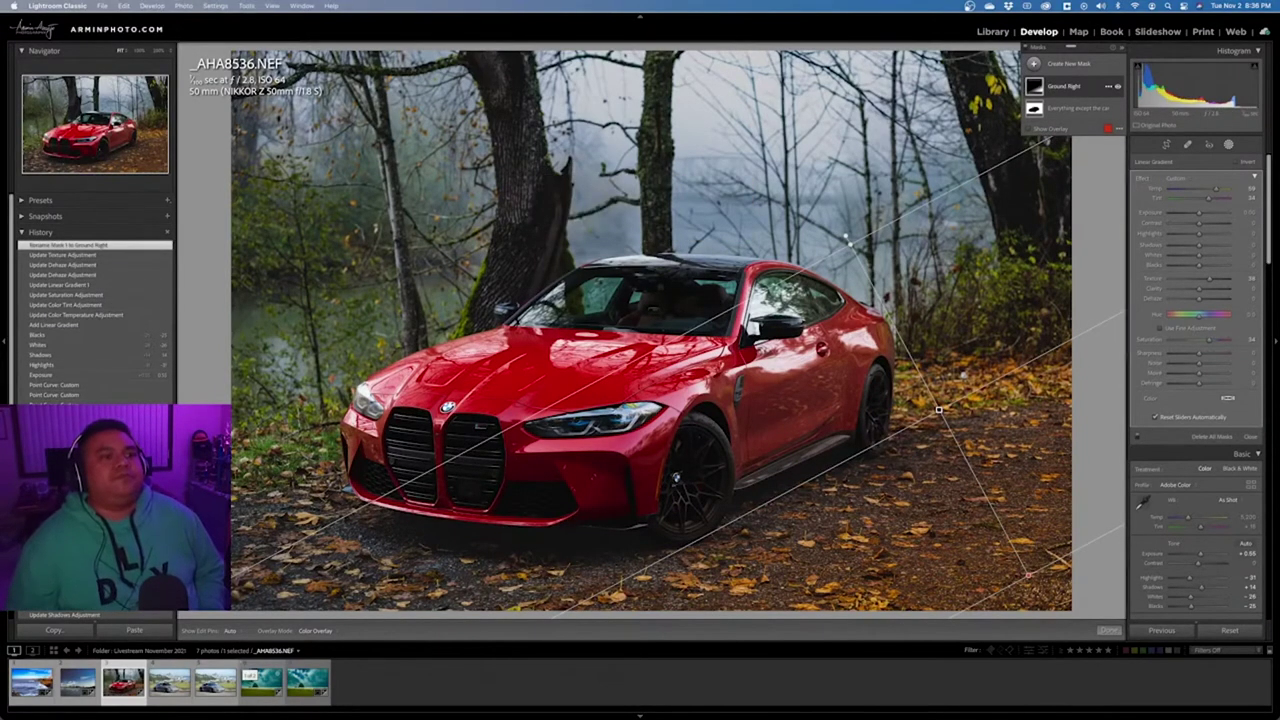
# Duplicate the Ground Right mask, then move and rotate the copy's gradient to cover the ground in front of the car
pyautogui.click(1108, 87)
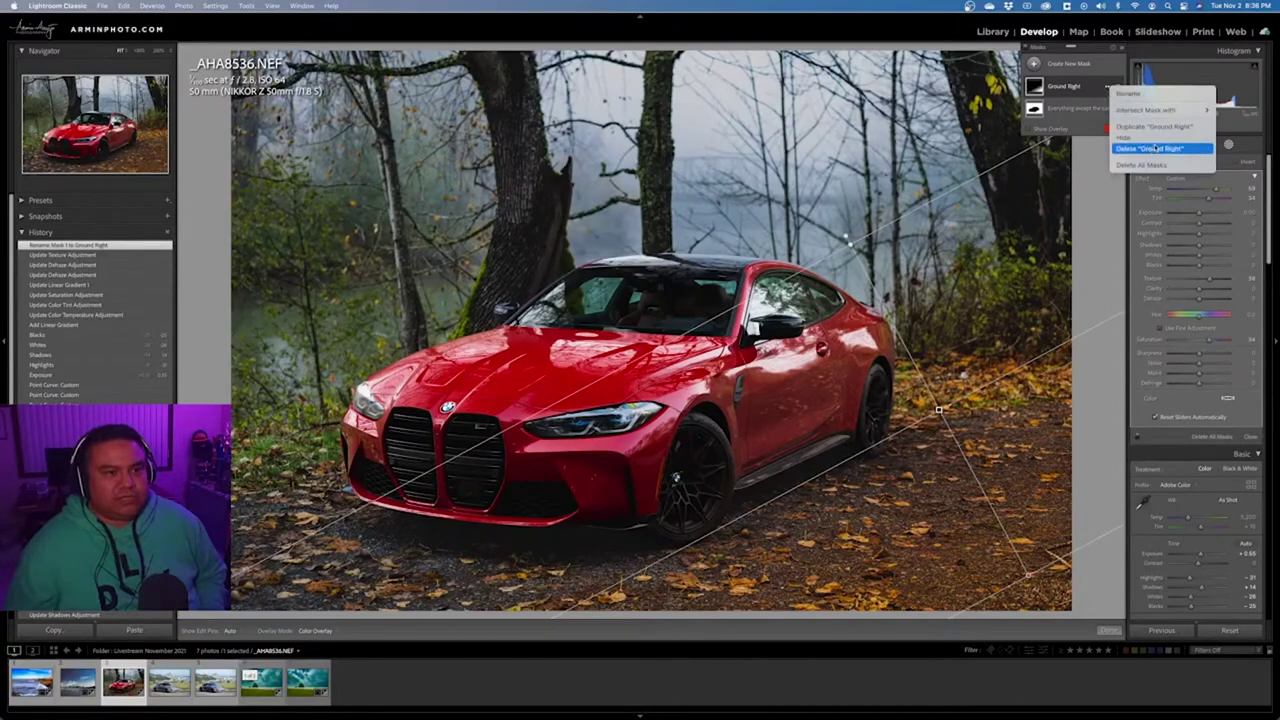
pyautogui.click(1158, 127)
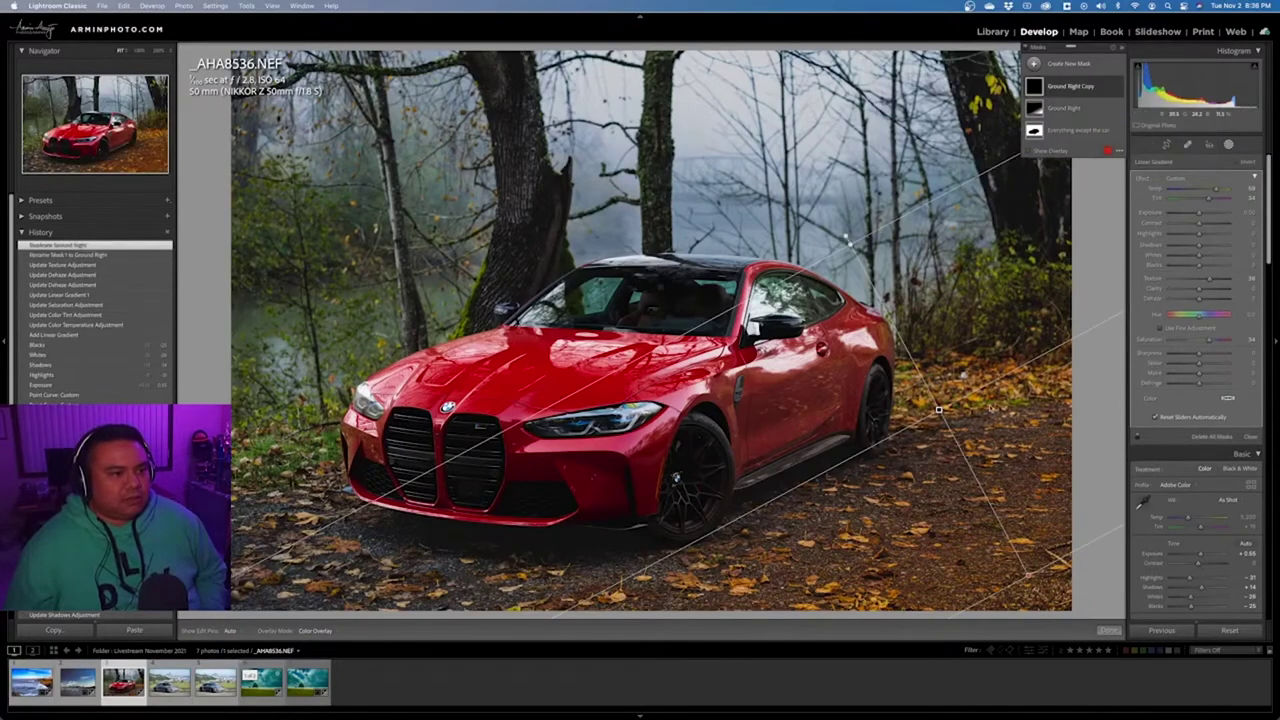
pyautogui.moveTo(938, 410); pyautogui.dragTo(556, 422)
pyautogui.moveTo(468, 257); pyautogui.dragTo(605, 241)
pyautogui.moveTo(518, 590); pyautogui.dragTo(535, 604)
pyautogui.moveTo(556, 422); pyautogui.dragTo(353, 530)
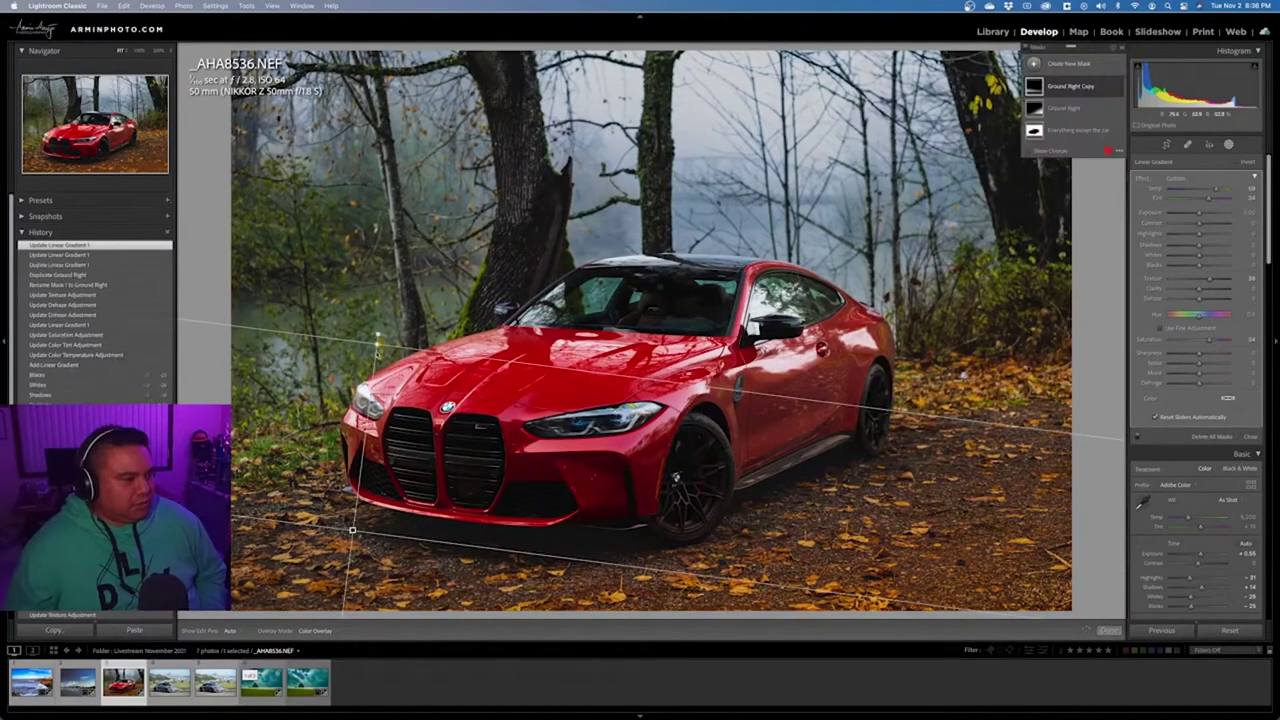
# Fine-tune the copied gradient's extent and position so it fades out around the front bumper, and finish mask editing
pyautogui.moveTo(376, 343); pyautogui.dragTo(362, 430)
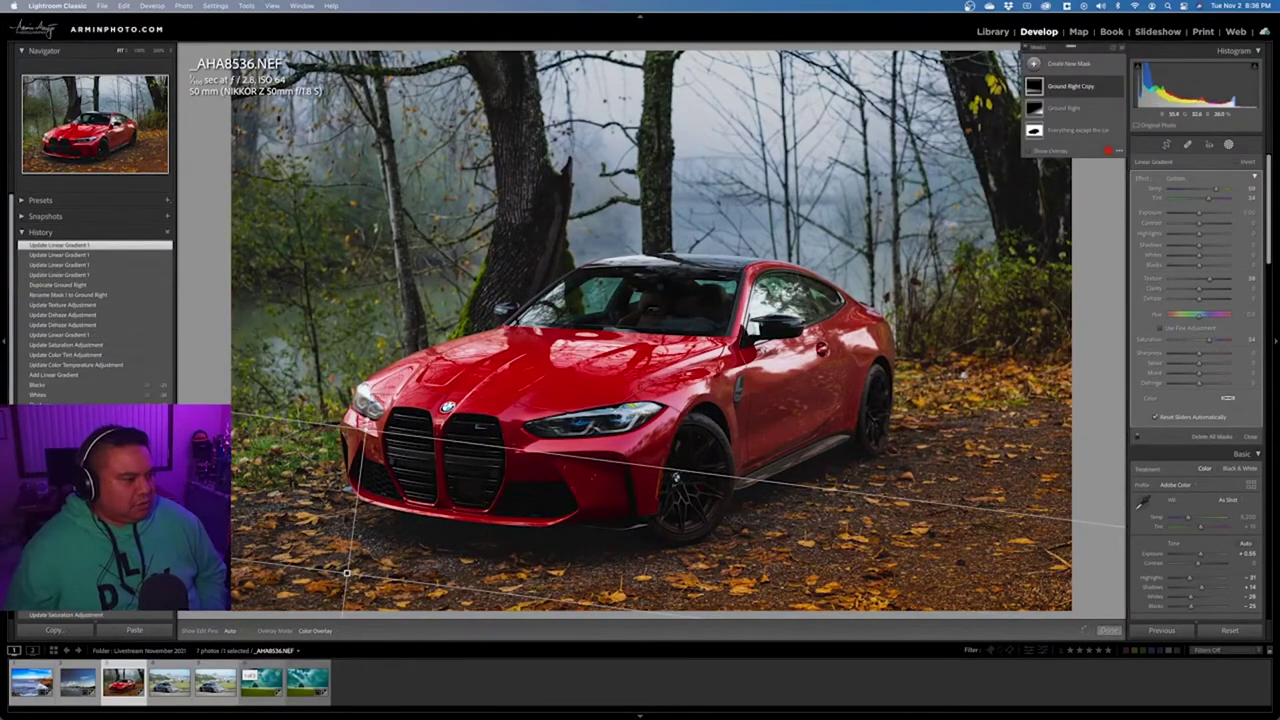
pyautogui.moveTo(347, 571); pyautogui.dragTo(353, 536)
pyautogui.moveTo(368, 393); pyautogui.dragTo(364, 424)
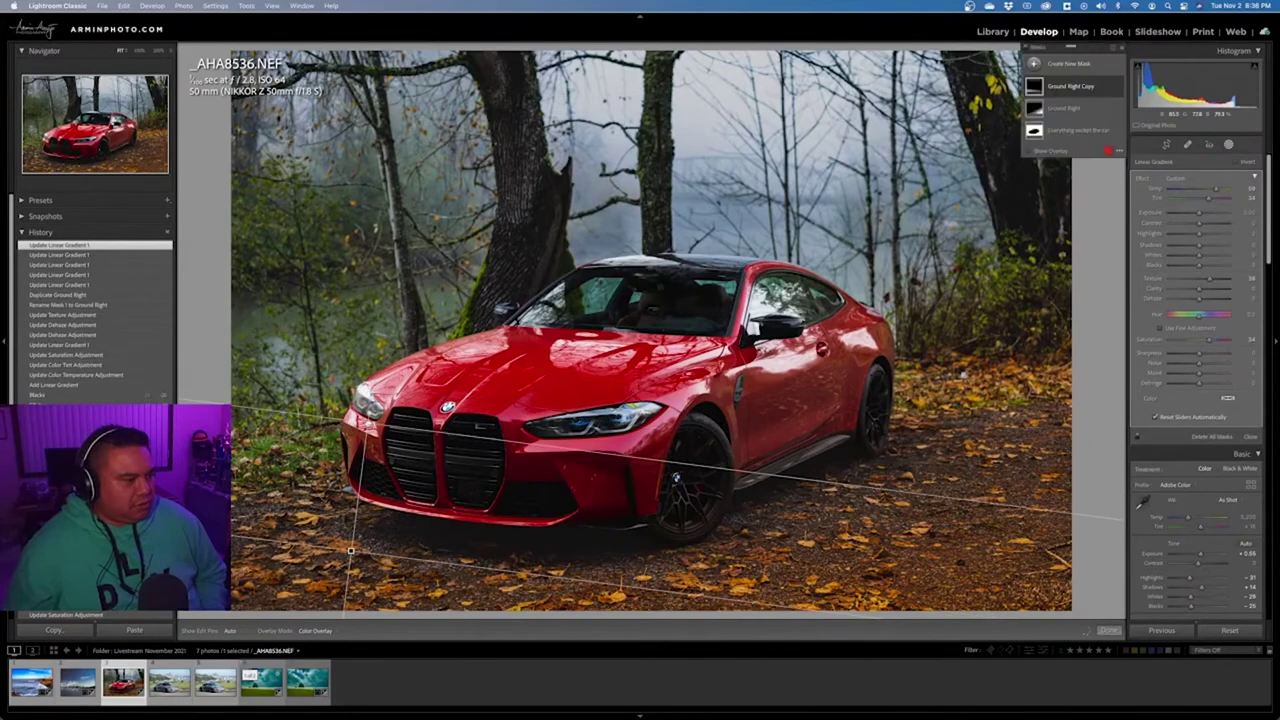
pyautogui.moveTo(351, 550); pyautogui.dragTo(353, 524)
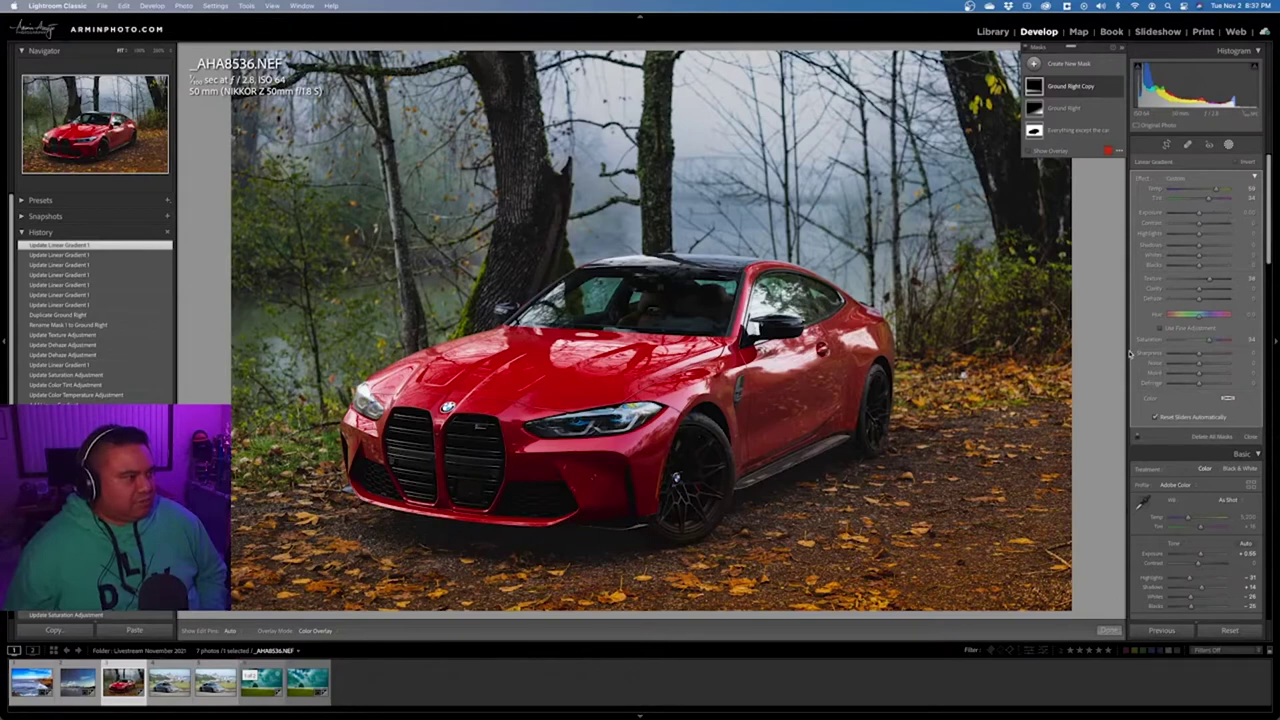
pyautogui.click(1250, 437)
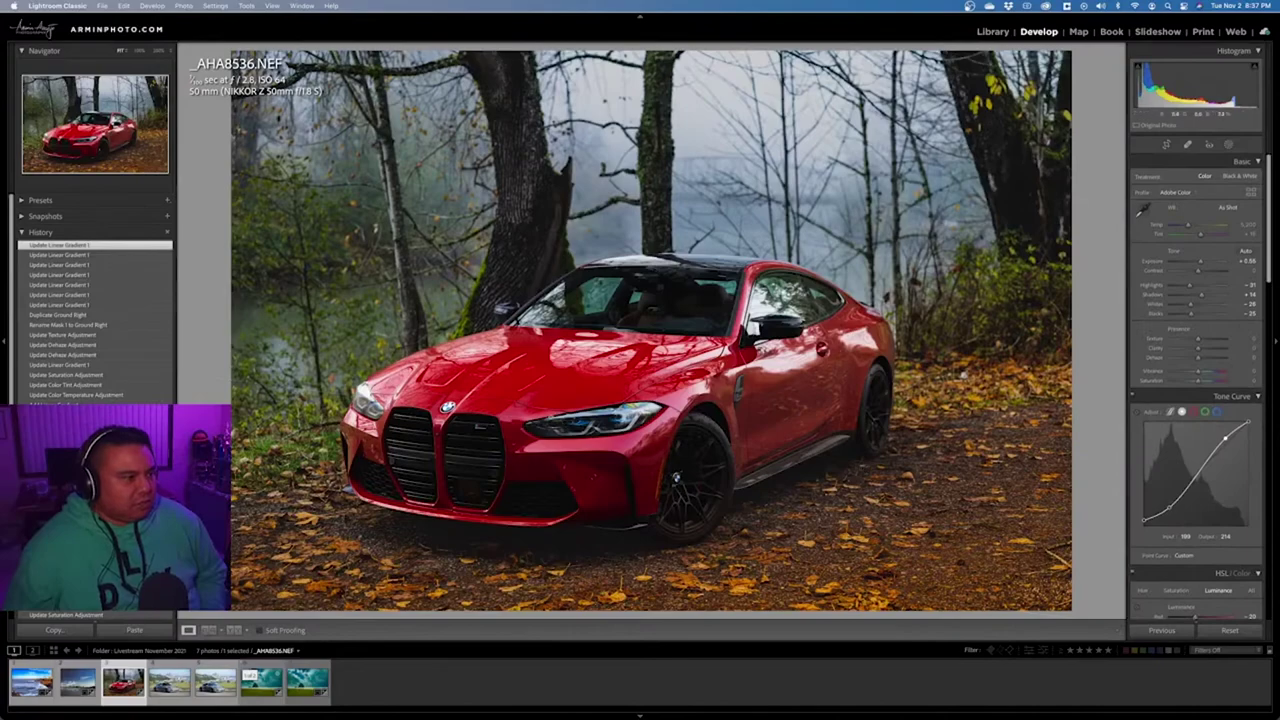
# Inspect the front headlight area up close and rename the Ground Right Copy mask as Ground Front
pyautogui.click(362, 406)
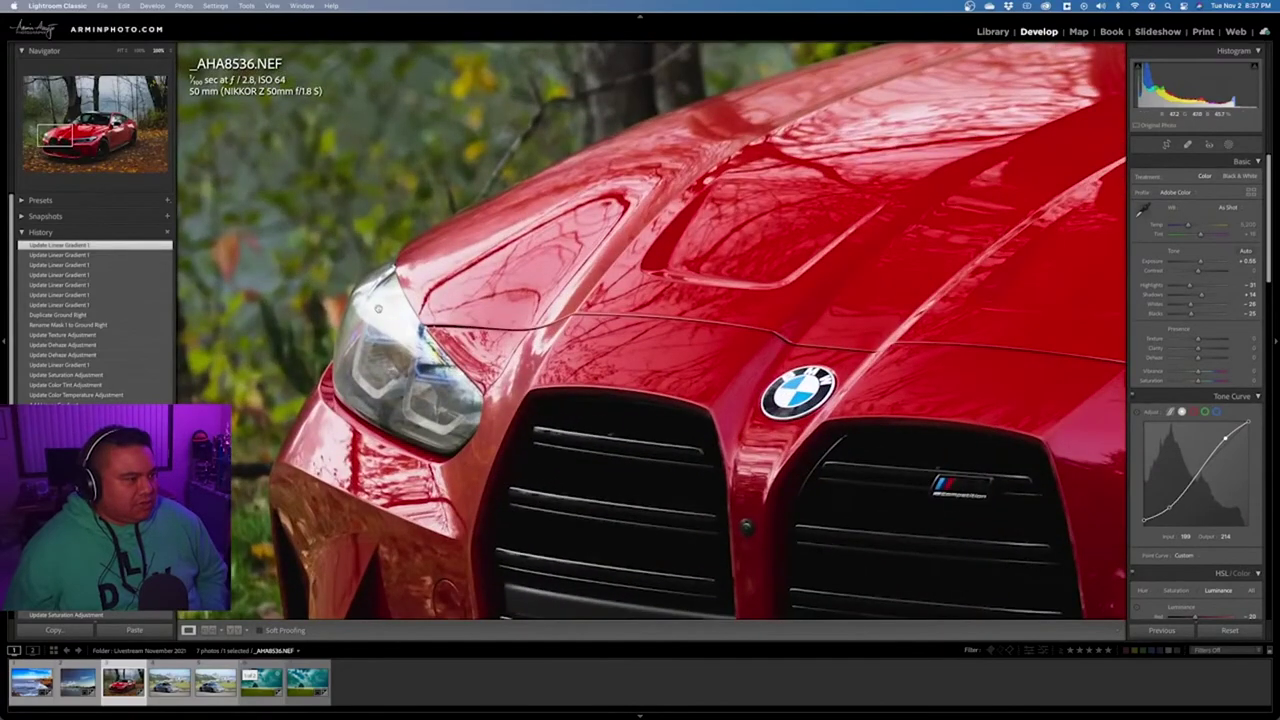
pyautogui.moveTo(391, 361); pyautogui.dragTo(768, 240)
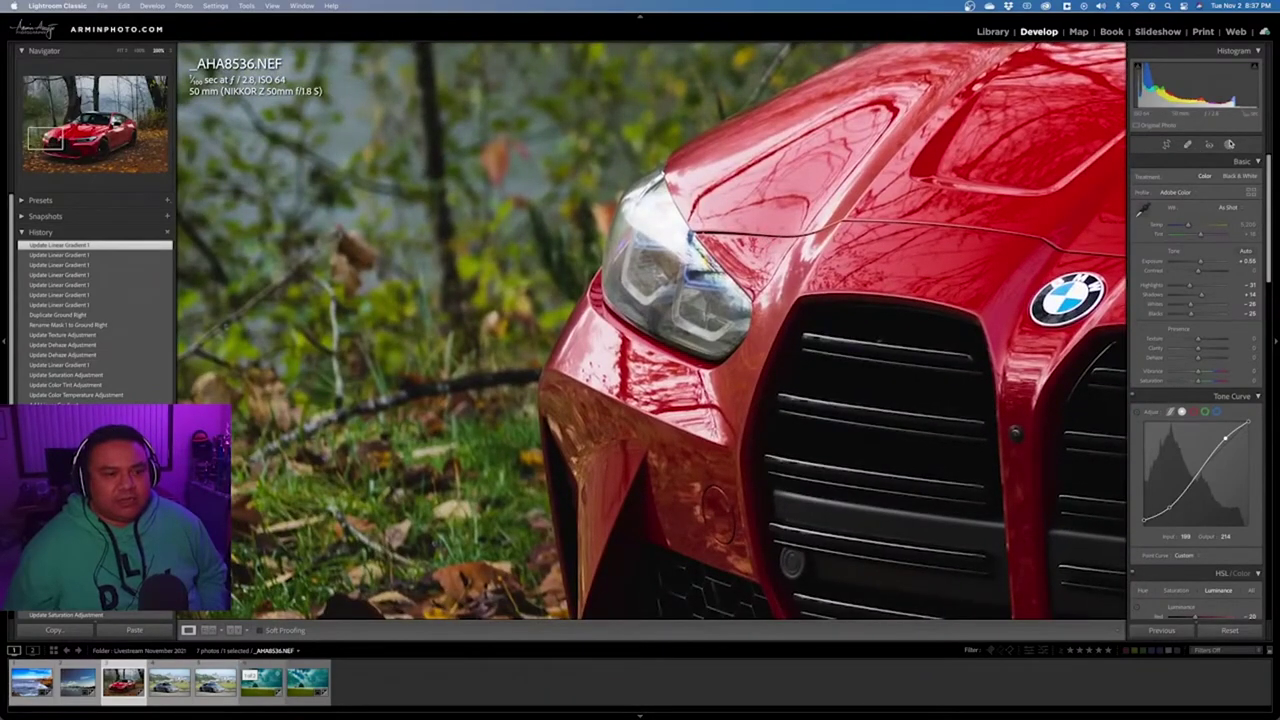
pyautogui.click(1230, 145)
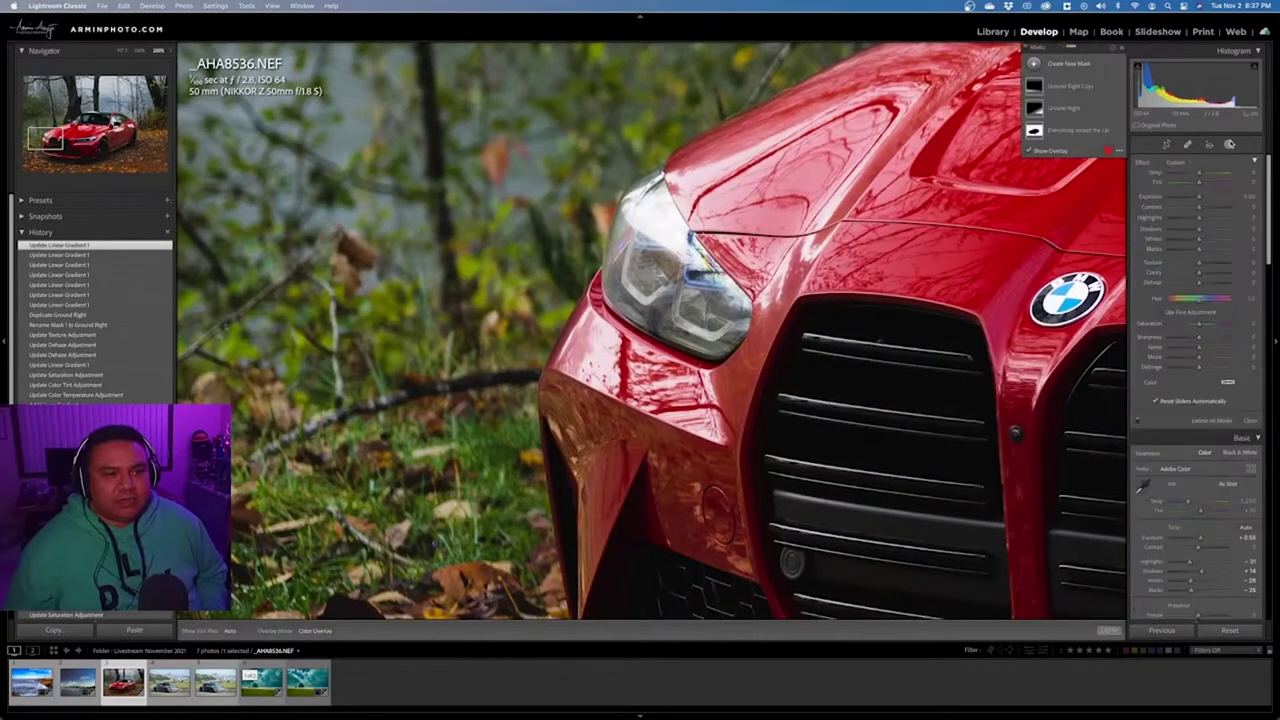
pyautogui.doubleClick(1078, 91)
pyautogui.write('Groun')
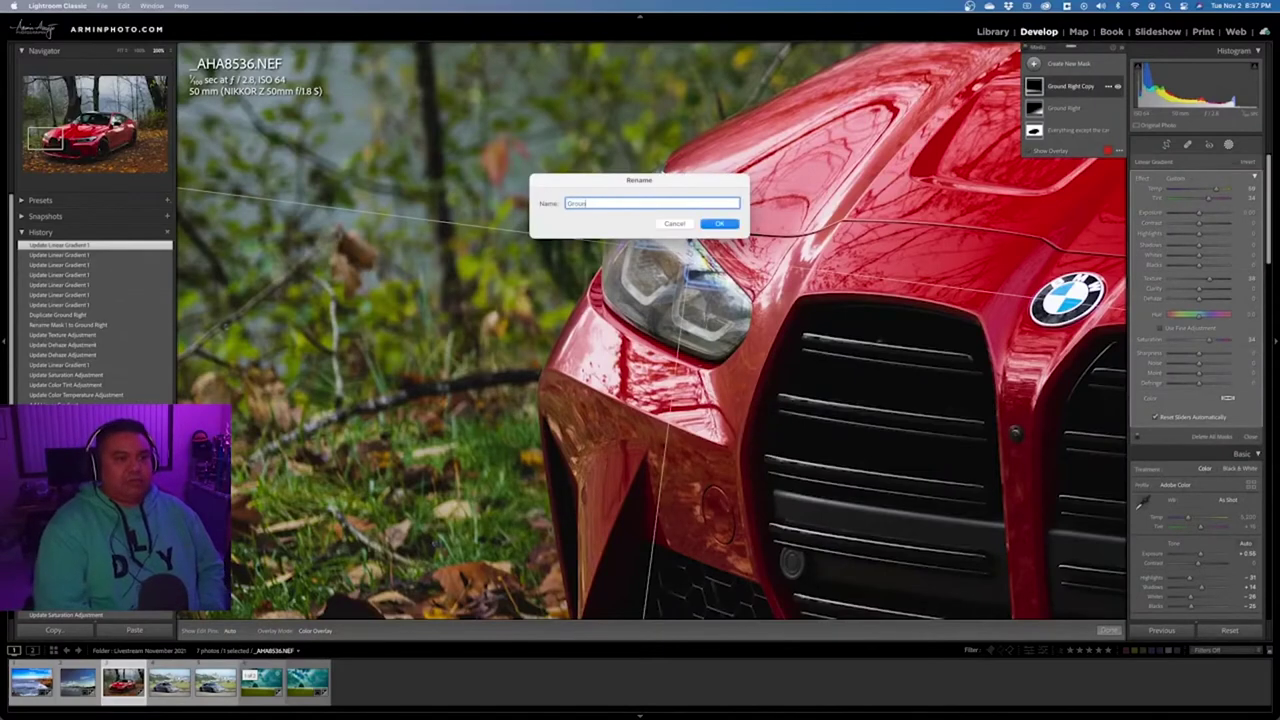
pyautogui.write('d Front')
pyautogui.press('Return')
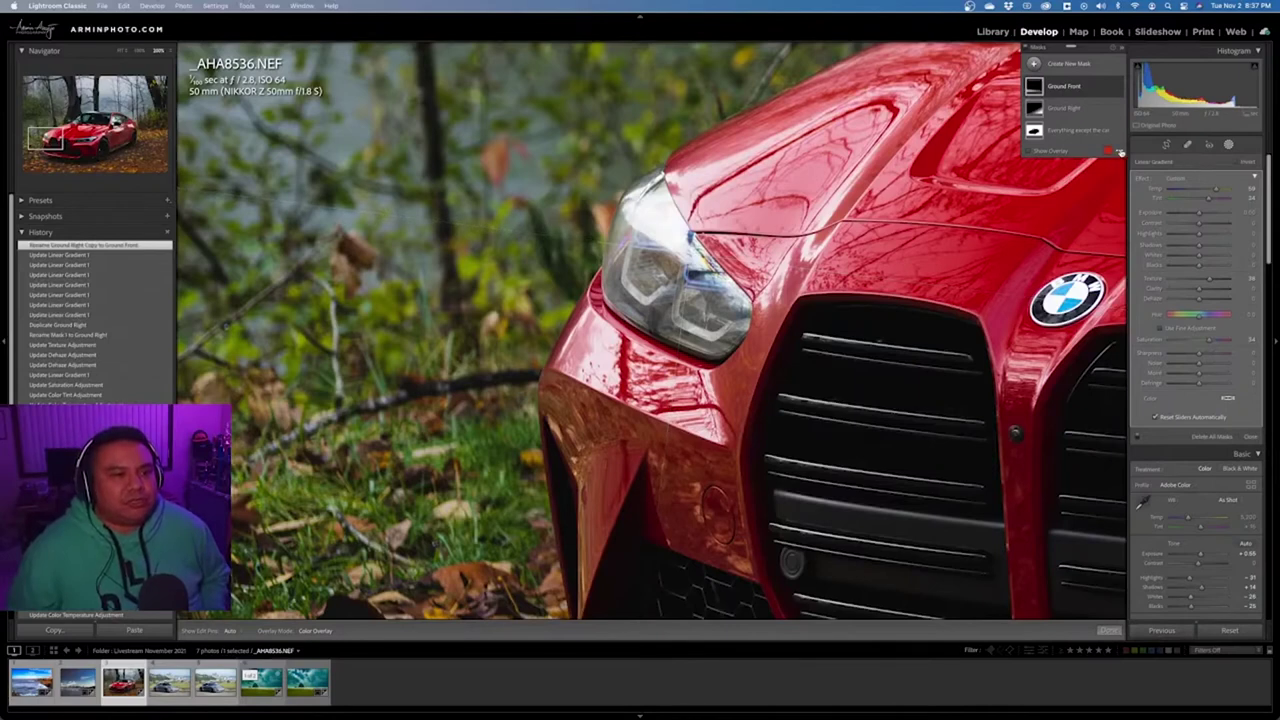
pyautogui.click(1084, 112)
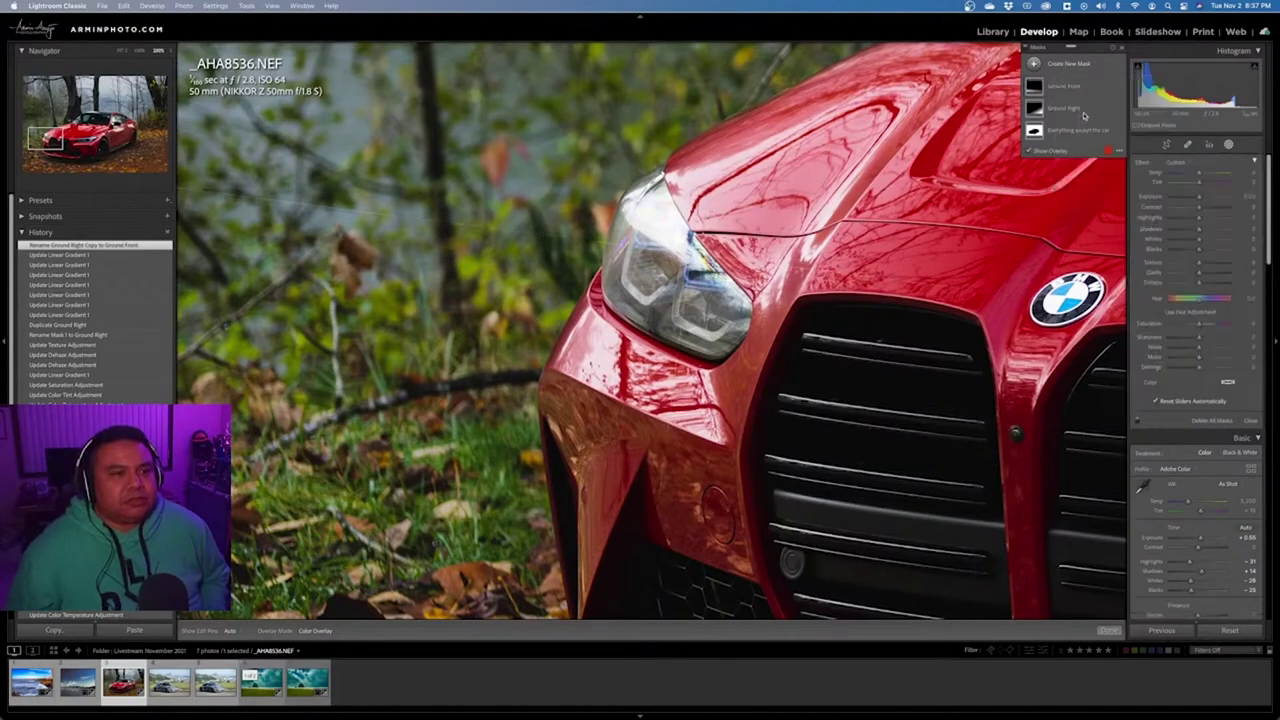
pyautogui.press('k')
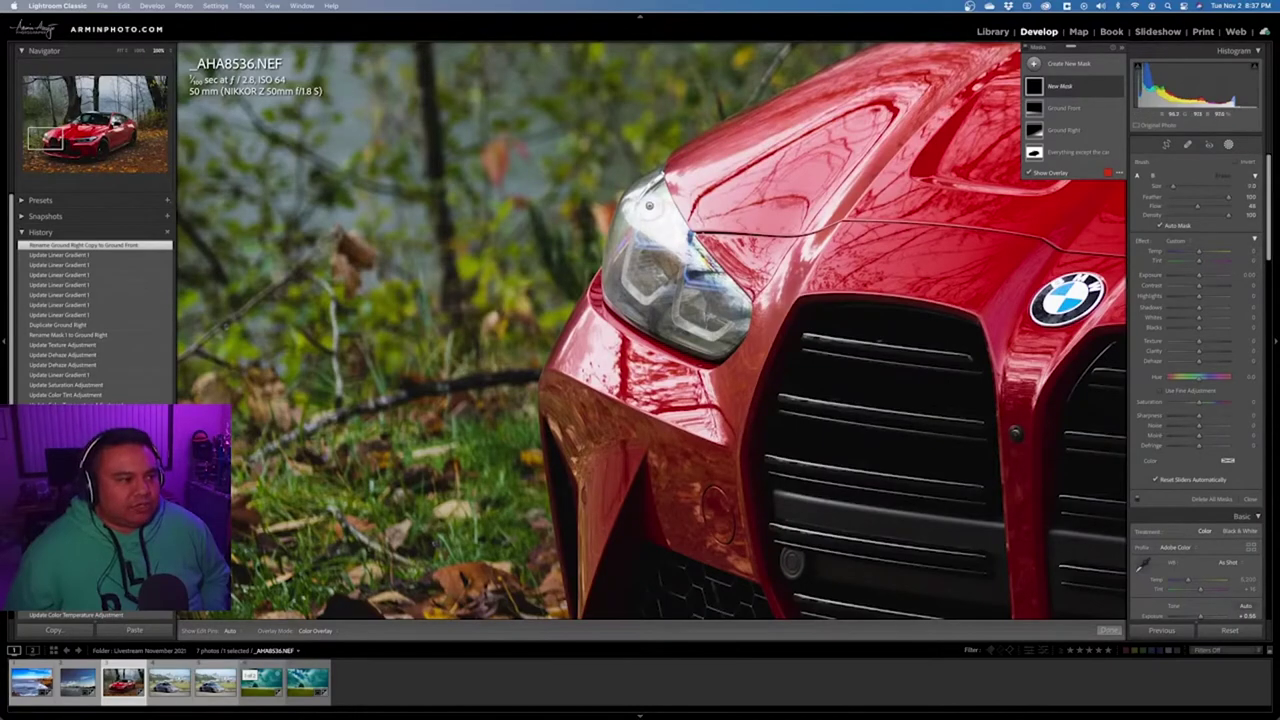
pyautogui.moveTo(649, 205); pyautogui.dragTo(668, 242)
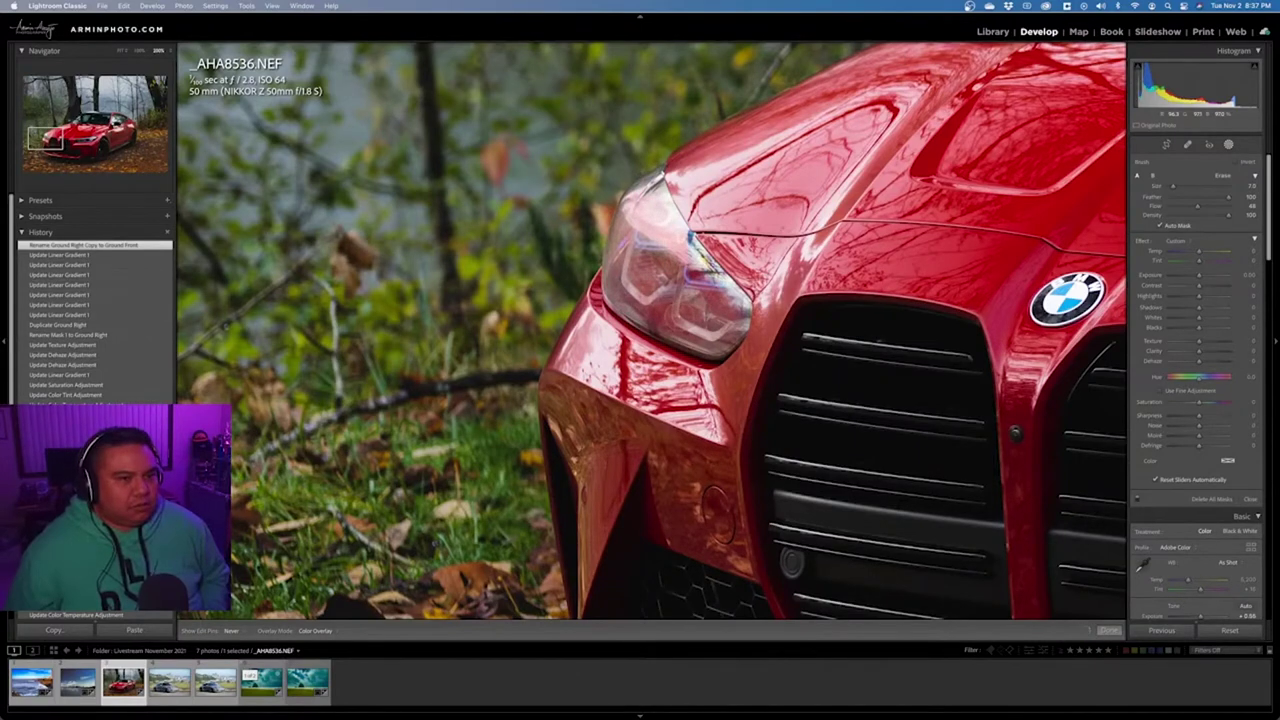
pyautogui.click(818, 323)
pyautogui.press('super+z')
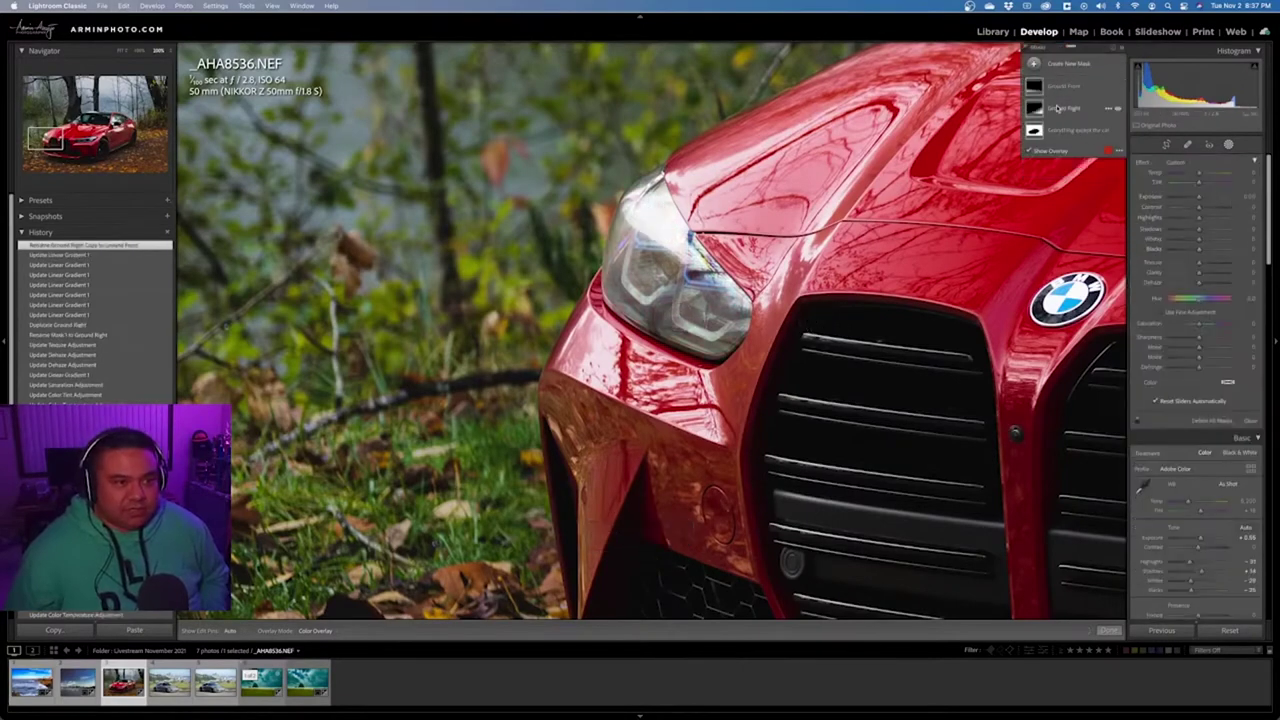
# Create a new brush mask with Flow 100 and Auto Mask, and paint it over the passenger-side headlight
pyautogui.click(1079, 73)
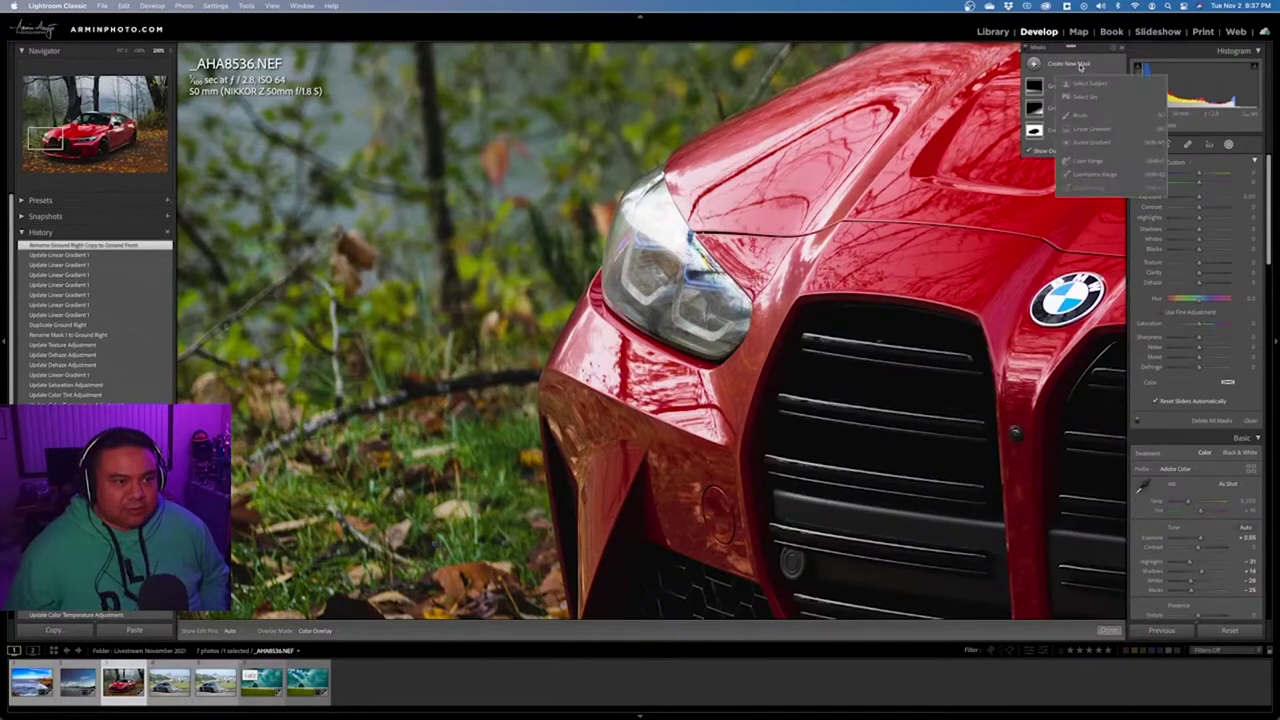
pyautogui.click(1083, 117)
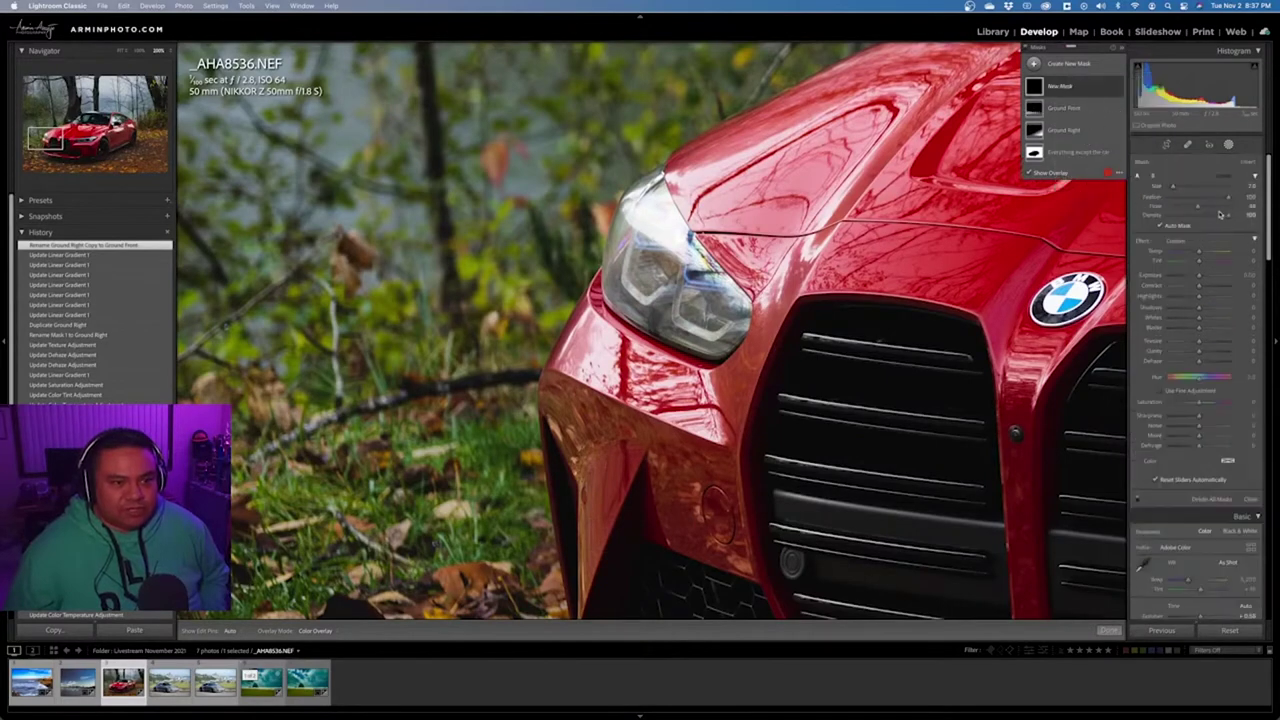
pyautogui.moveTo(1199, 207); pyautogui.dragTo(1231, 208)
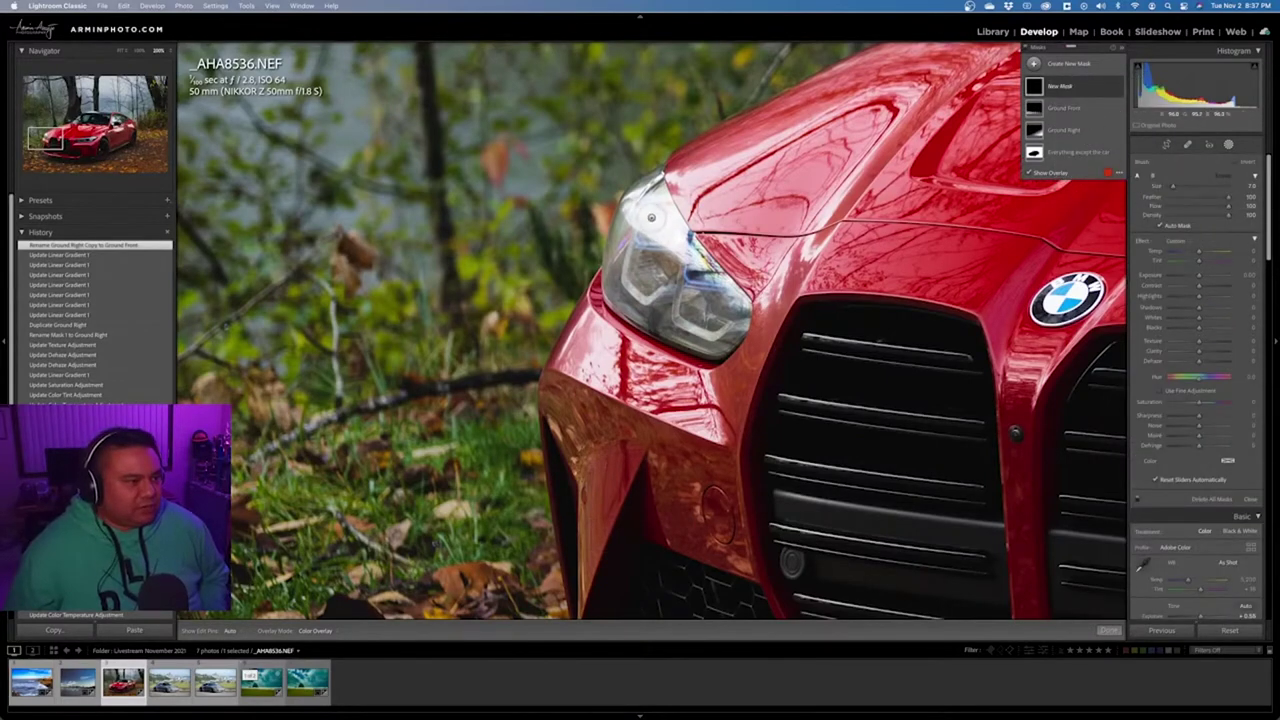
pyautogui.press('h')
pyautogui.moveTo(652, 206); pyautogui.dragTo(721, 296)
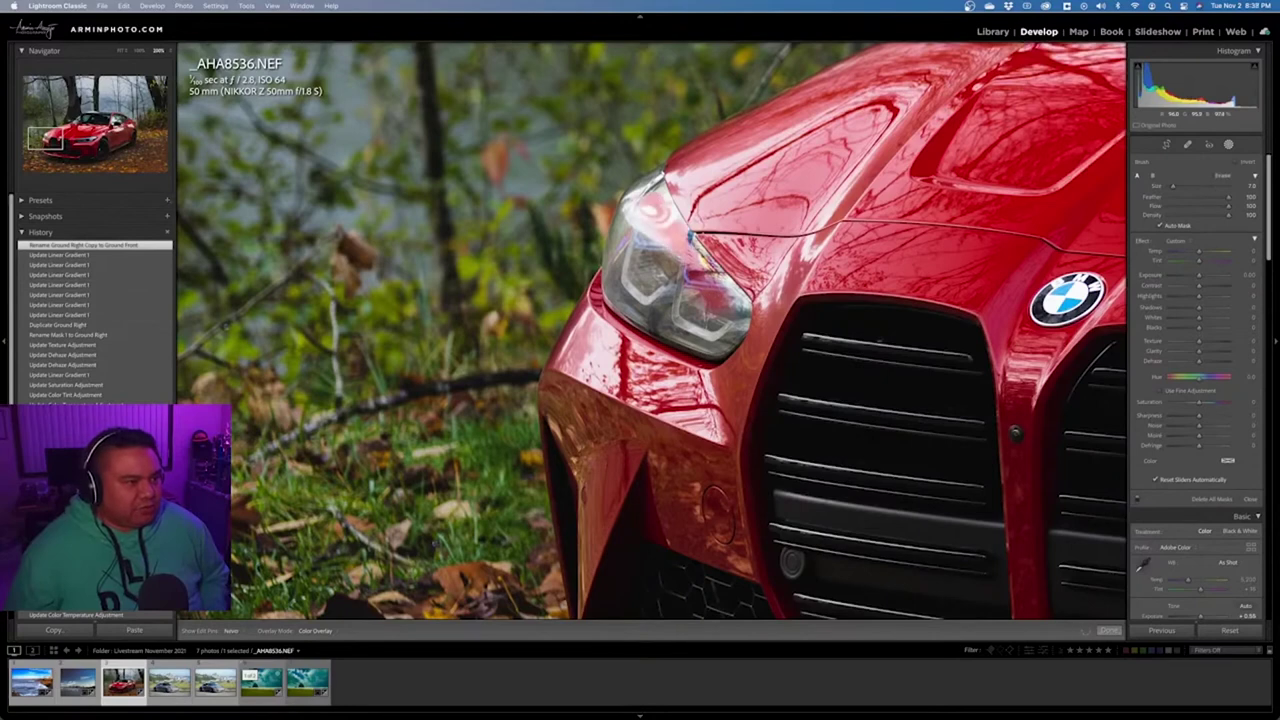
pyautogui.moveTo(676, 228)
pyautogui.mouseDown()
pyautogui.moveTo(655, 183)
pyautogui.moveTo(624, 260)
pyautogui.moveTo(636, 310)
pyautogui.moveTo(690, 350)
pyautogui.moveTo(720, 334)
pyautogui.moveTo(748, 284)
pyautogui.moveTo(656, 278)
pyautogui.moveTo(655, 246)
pyautogui.mouseUp()
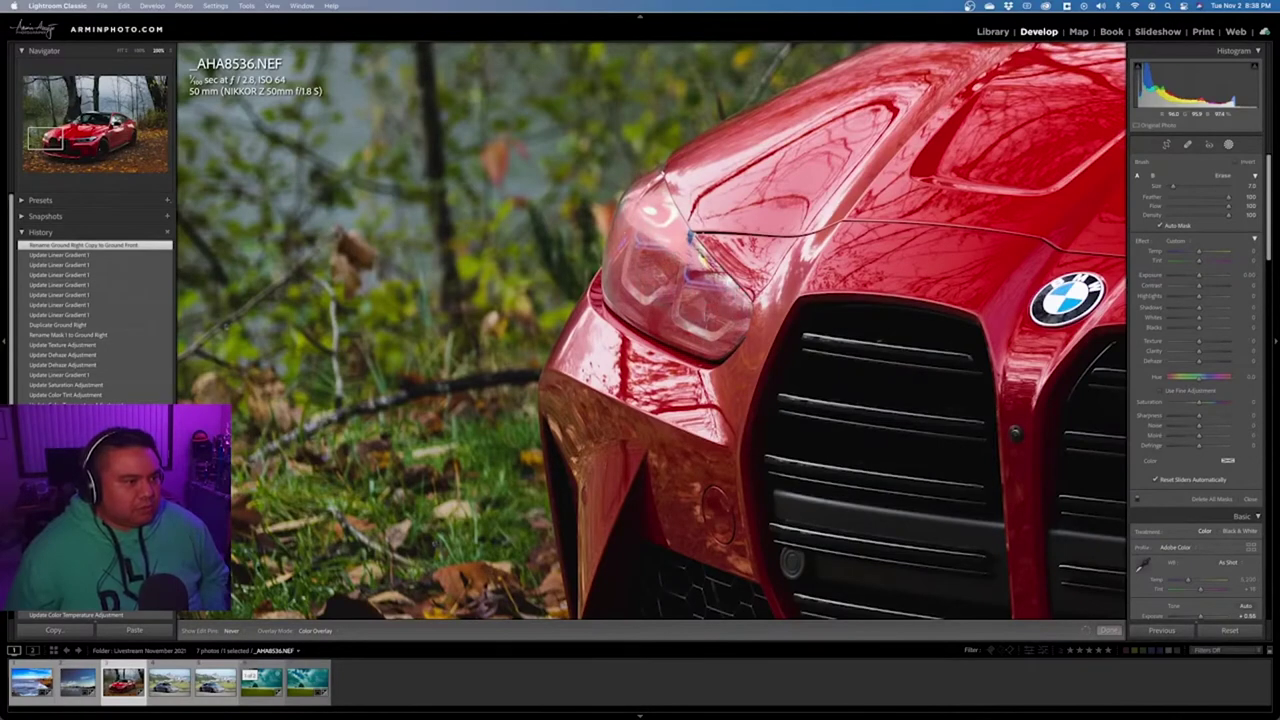
pyautogui.moveTo(655, 224); pyautogui.dragTo(656, 212)
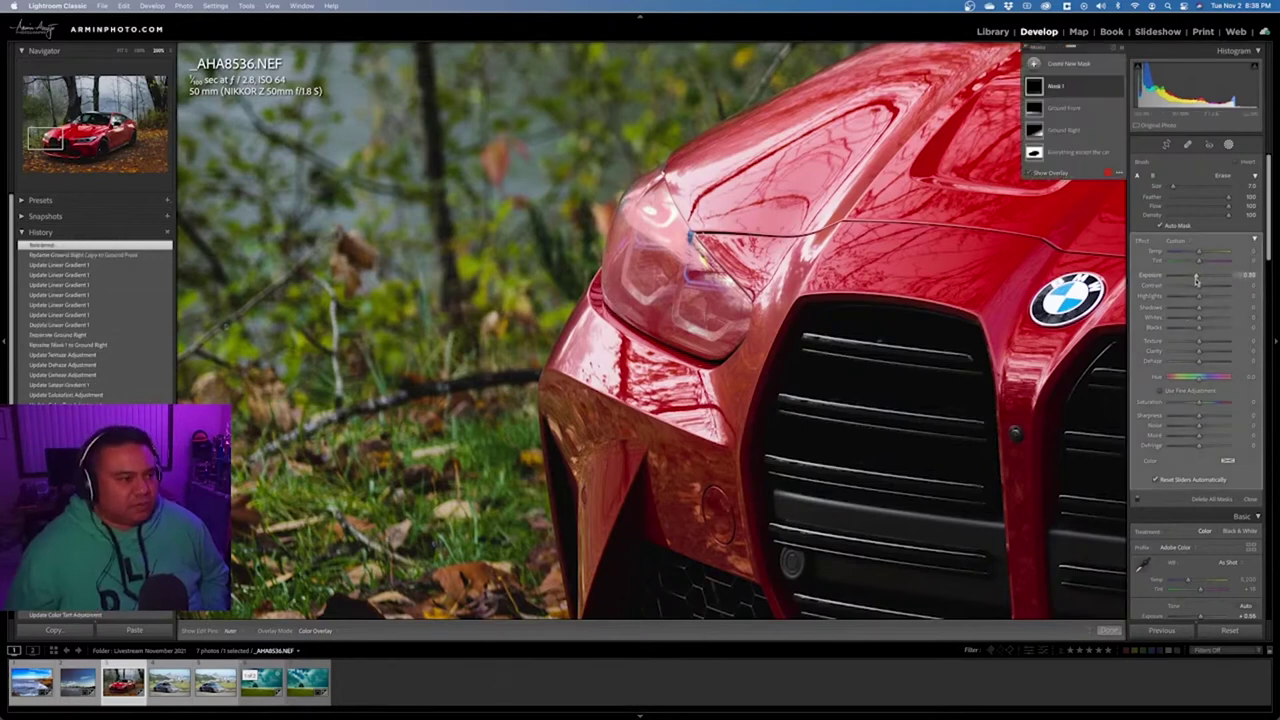
# Lower the headlight mask's exposure slightly, set its highlights to -21, and finish mask editing with the whole photo in view
pyautogui.moveTo(1199, 280); pyautogui.dragTo(1193, 300)
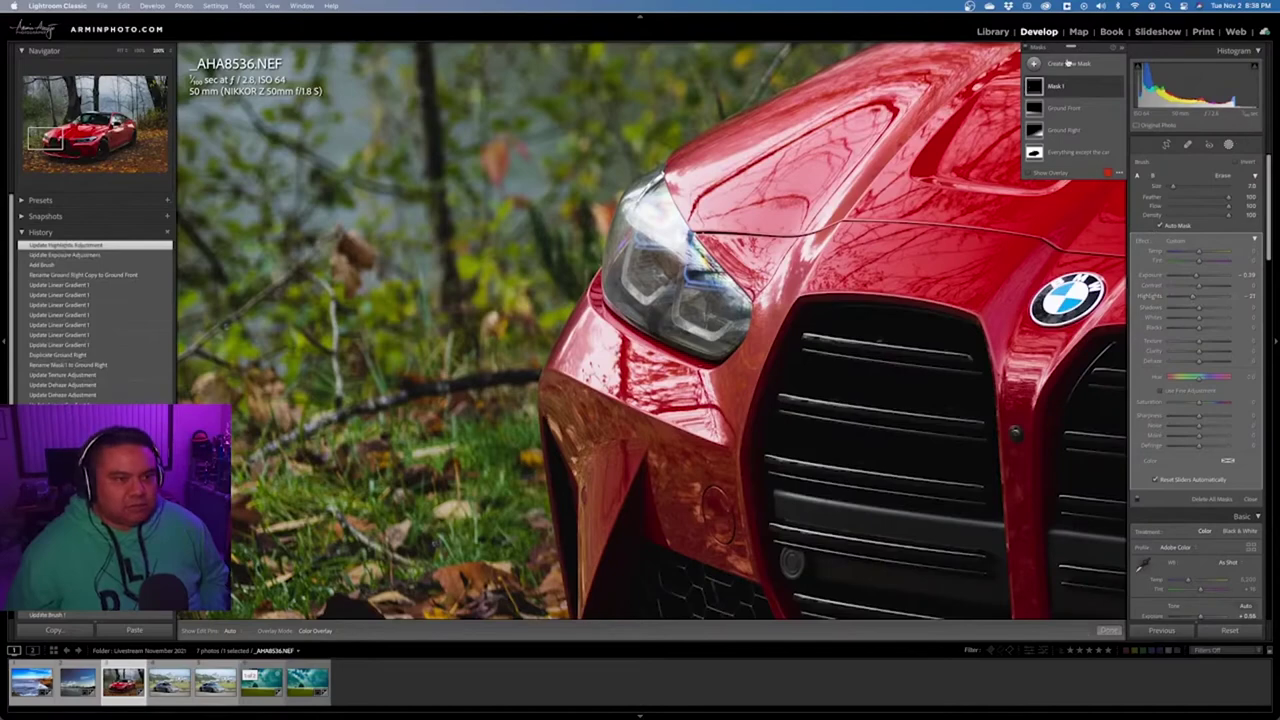
pyautogui.click(1250, 500)
pyautogui.click(943, 408)
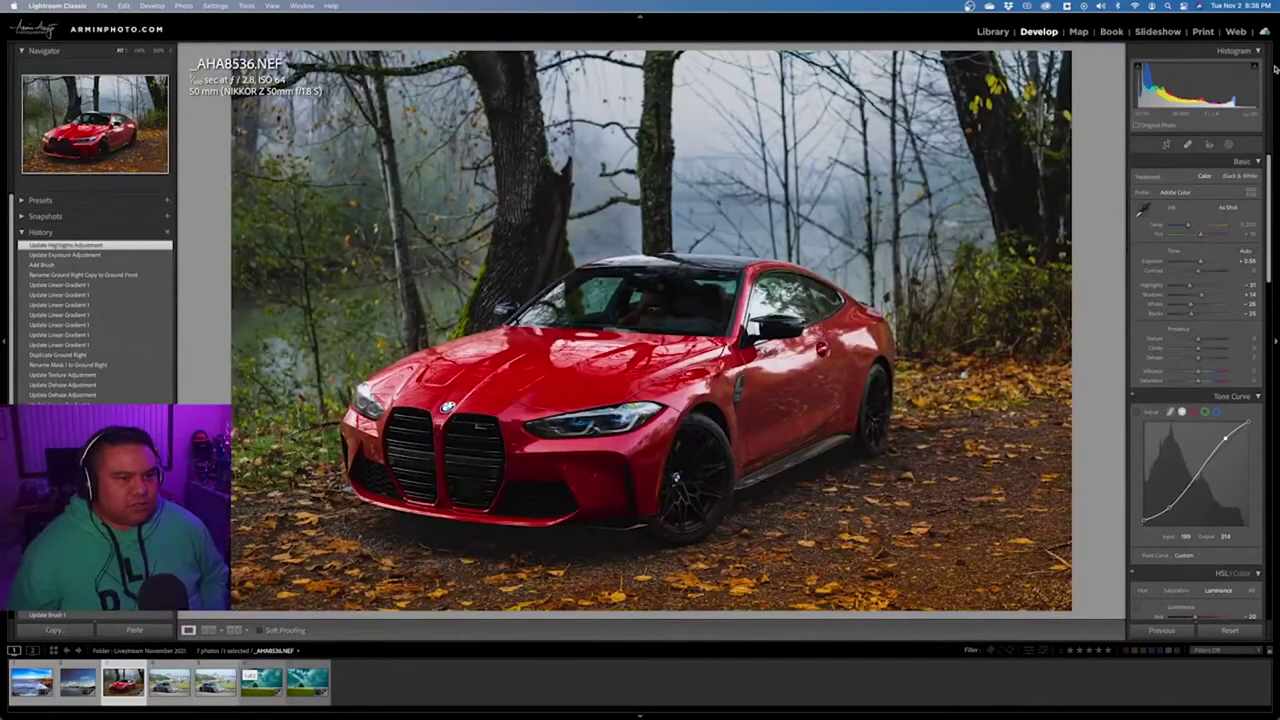
# Check the new headlight mask's effect on the whole photo and rename it as Passenger Headlight Exposure
pyautogui.click(1228, 144)
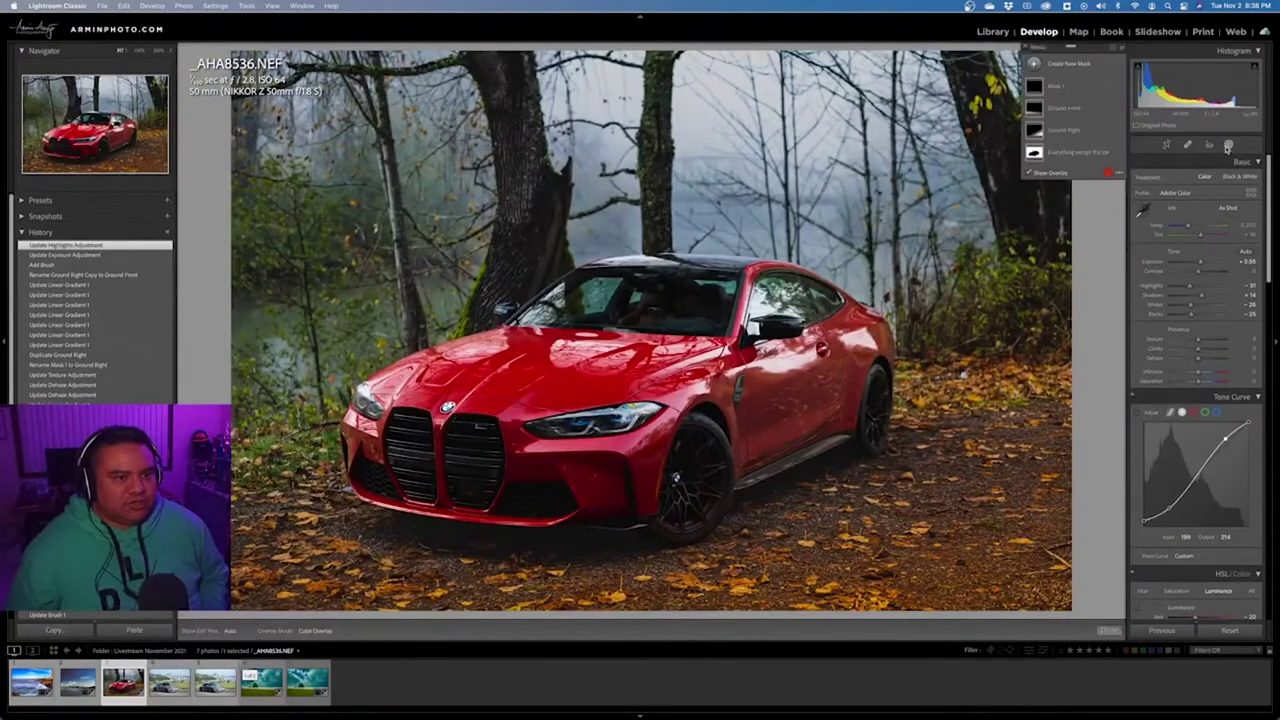
pyautogui.click(1118, 88)
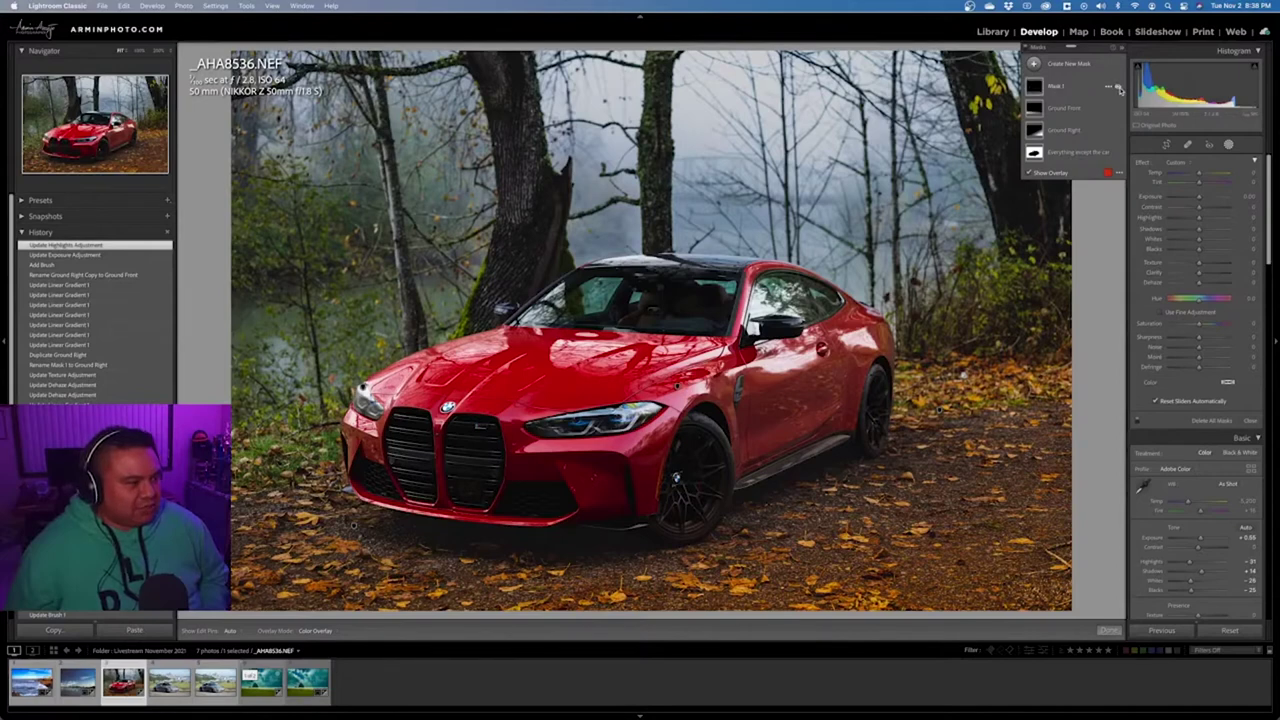
pyautogui.doubleClick(1062, 88)
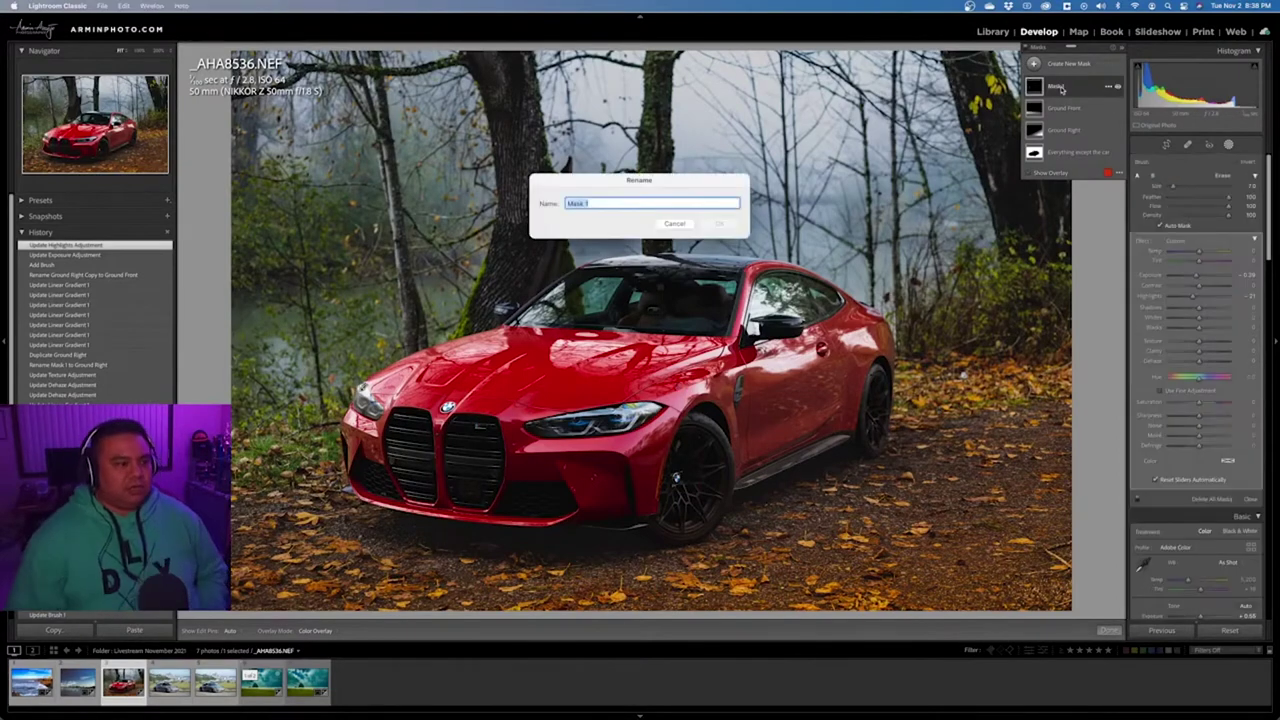
pyautogui.write('Po')
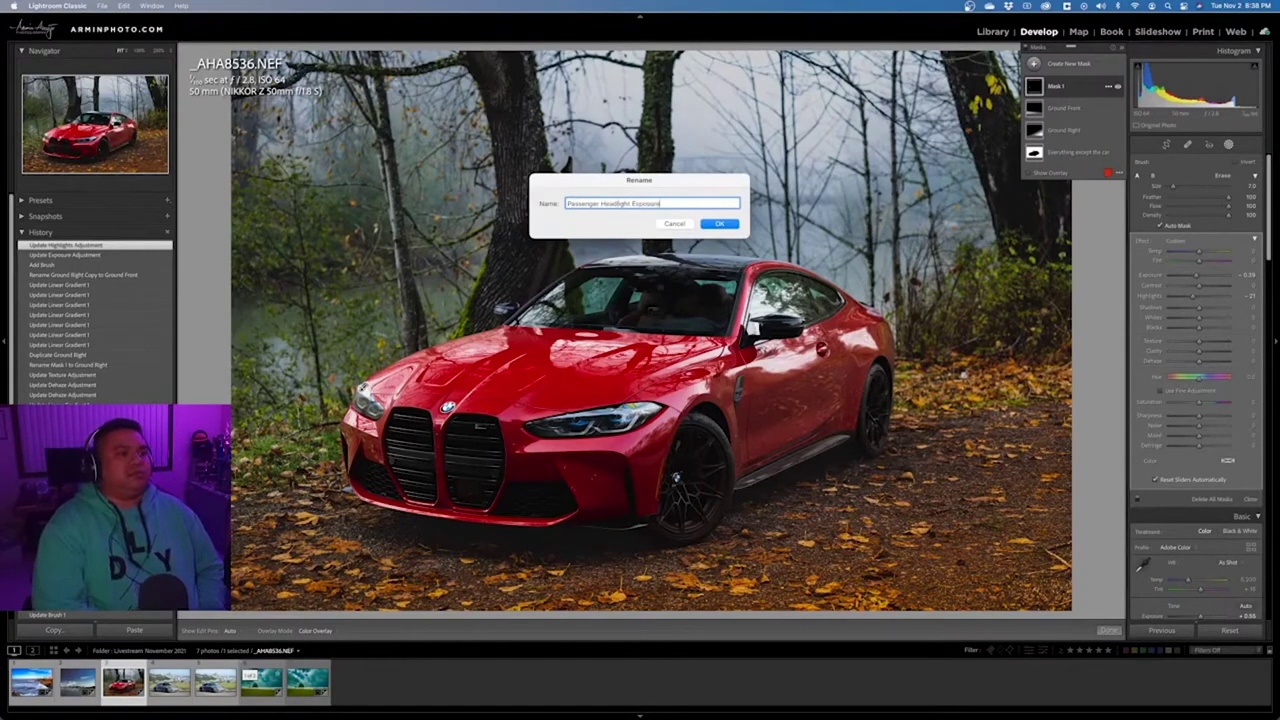
pyautogui.press('Return')
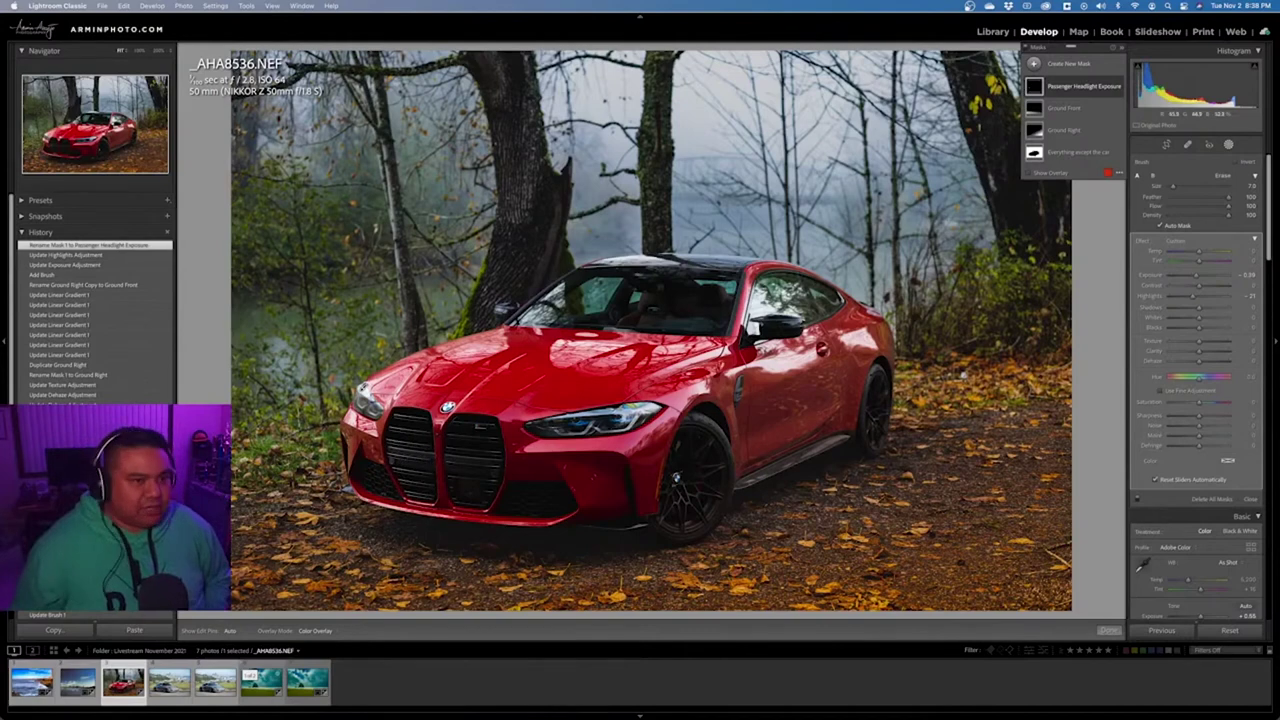
pyautogui.click(1251, 498)
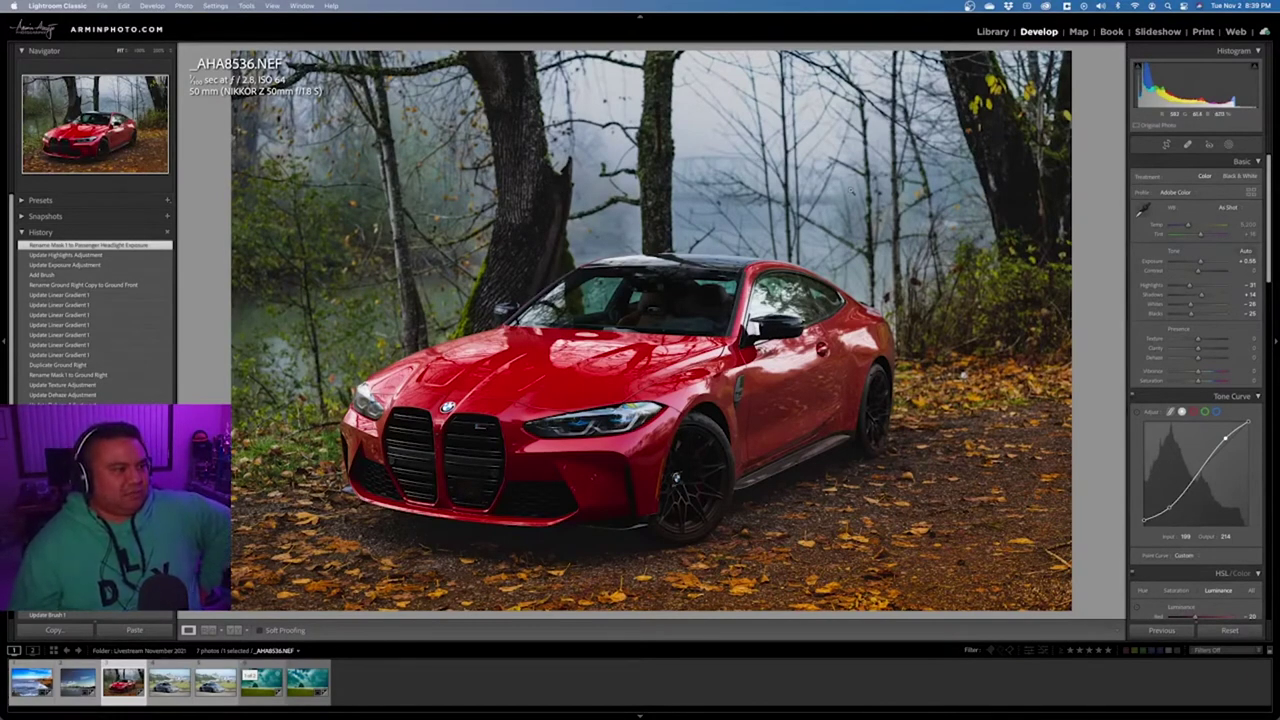
pyautogui.click(1229, 144)
pyautogui.click(1075, 154)
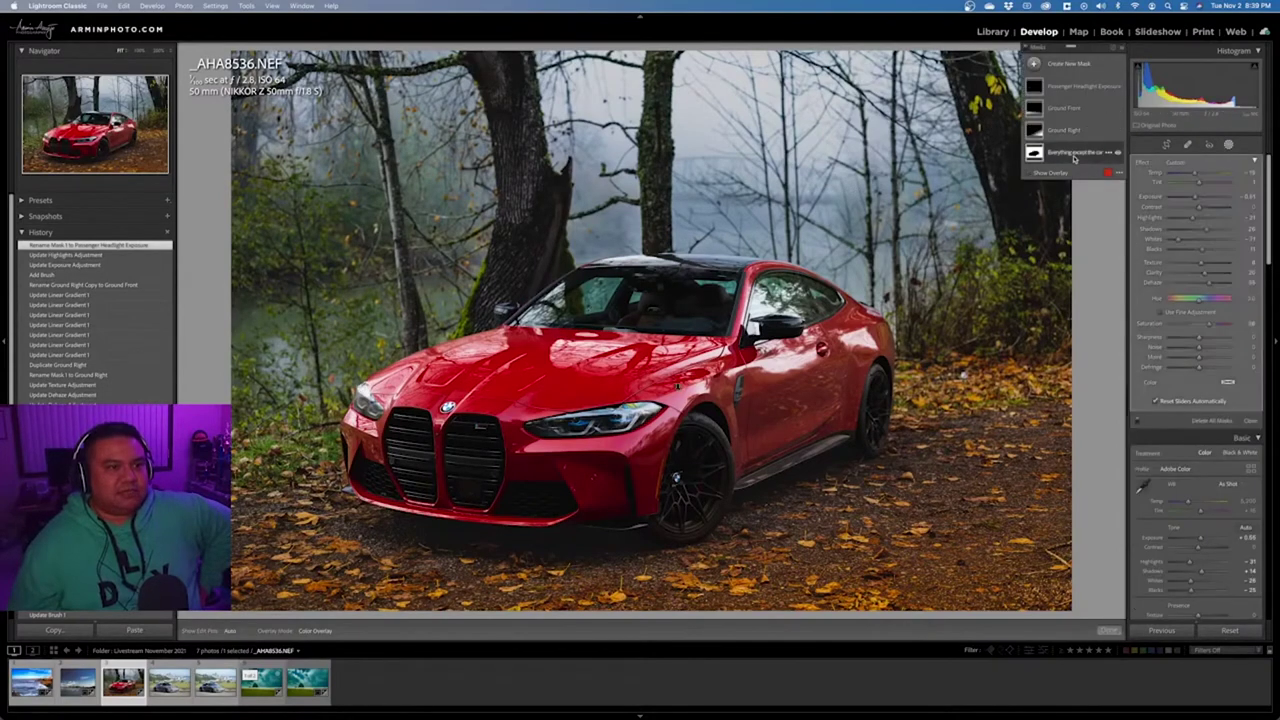
pyautogui.click(1250, 421)
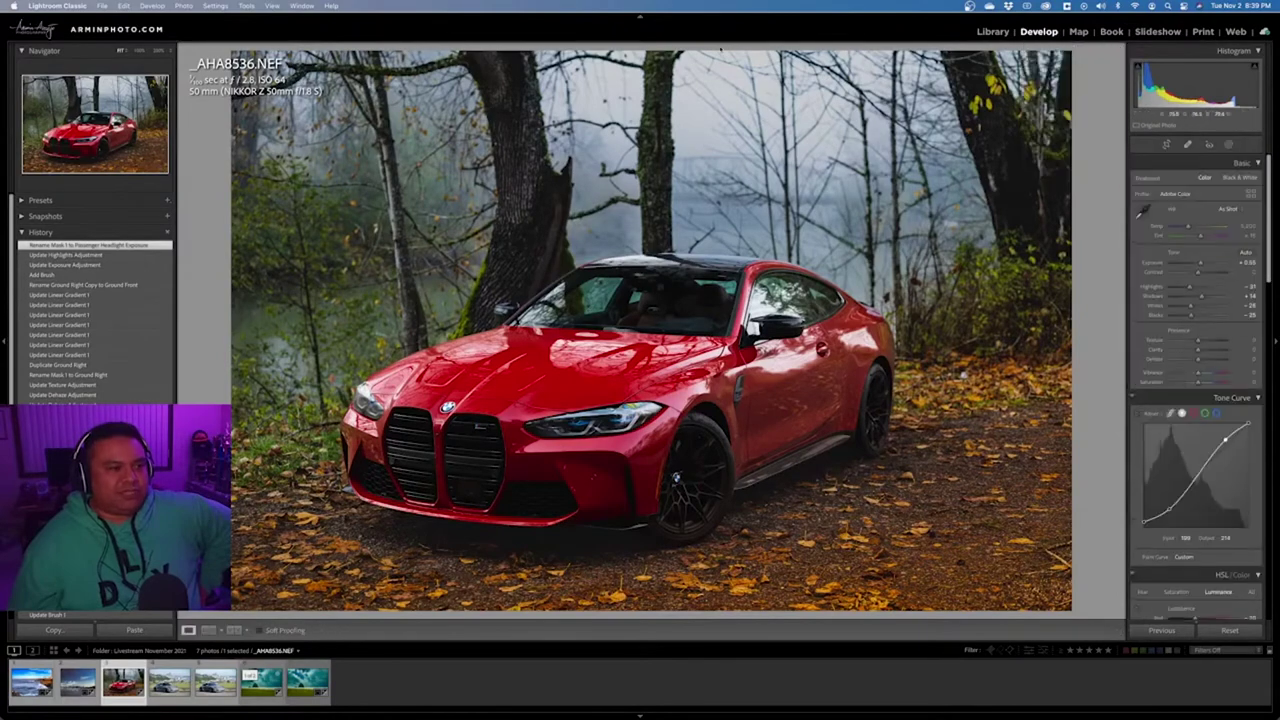
# Add a linear gradient mask fading from the treetops down to the car's hood and set its exposure to -0.72
pyautogui.click(1229, 144)
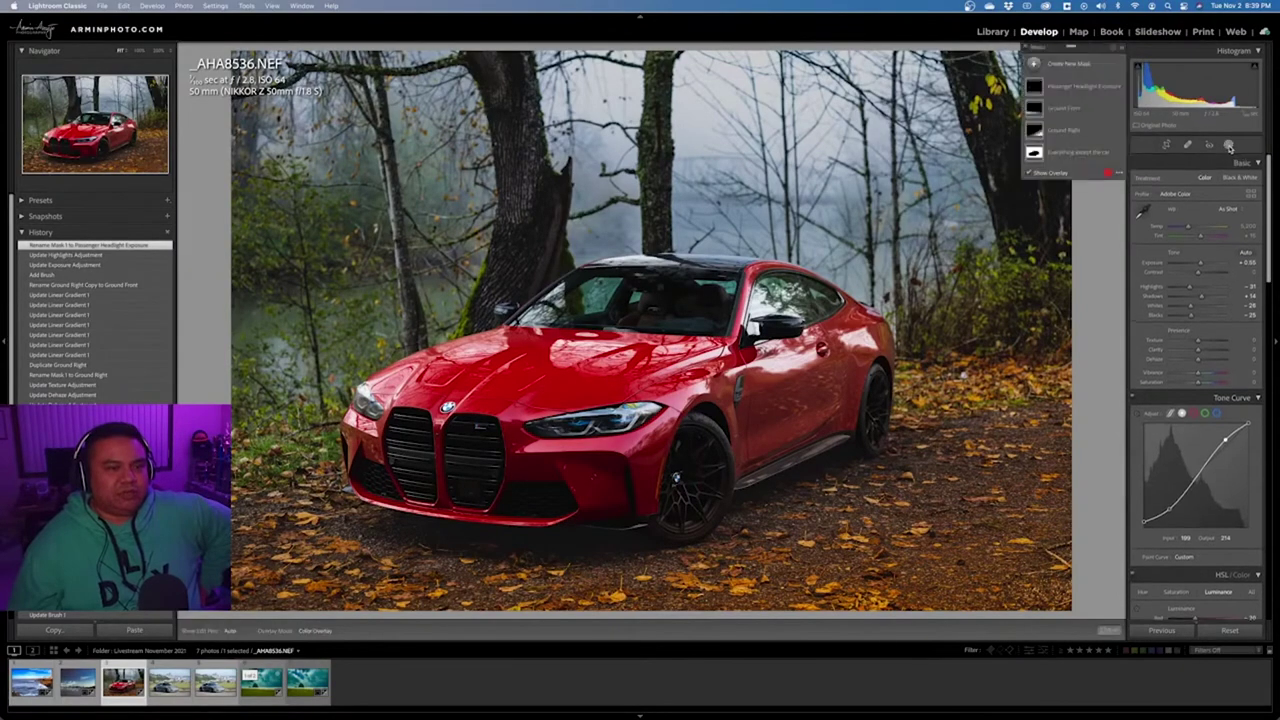
pyautogui.click(1089, 65)
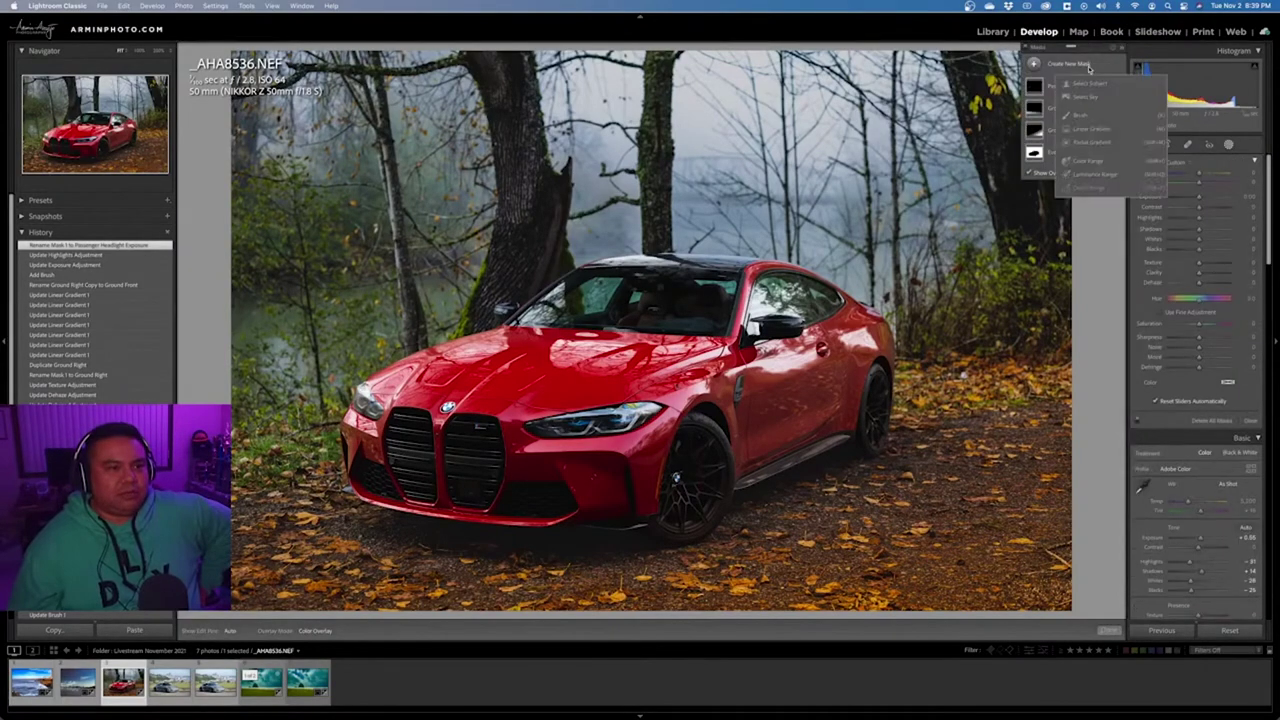
pyautogui.click(1093, 130)
pyautogui.moveTo(555, 93); pyautogui.dragTo(597, 382)
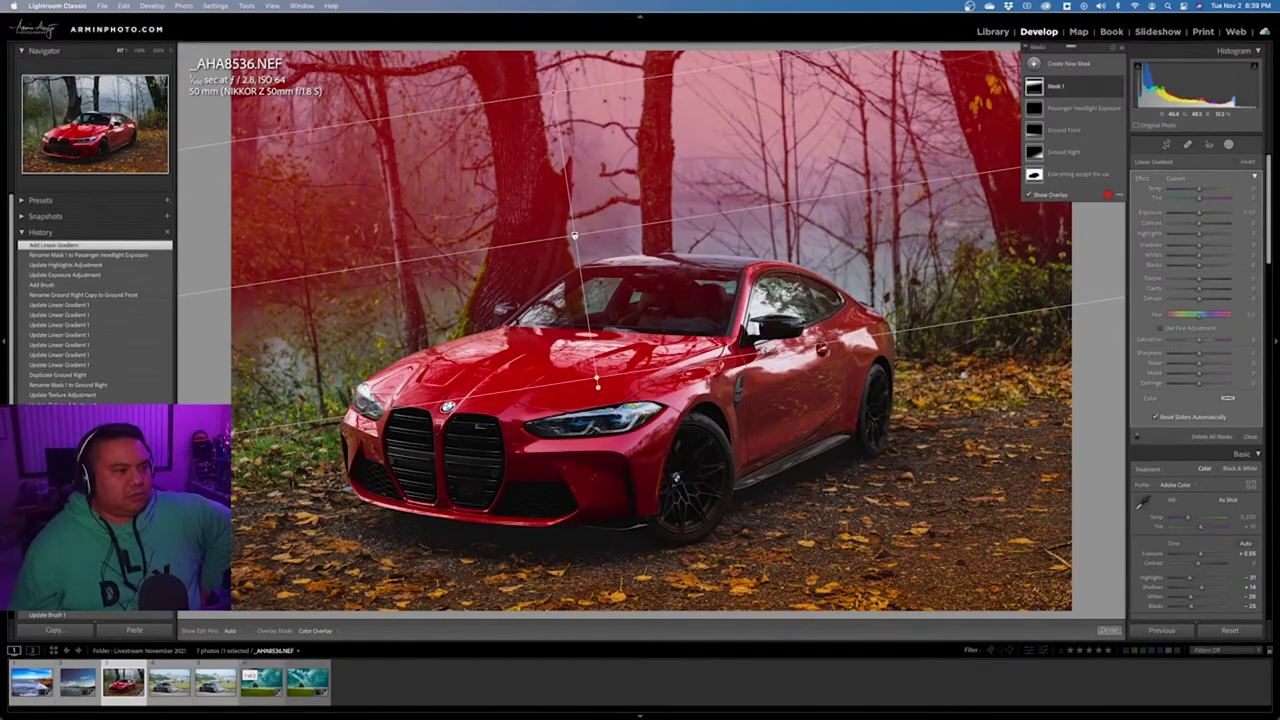
pyautogui.moveTo(574, 236); pyautogui.dragTo(575, 245)
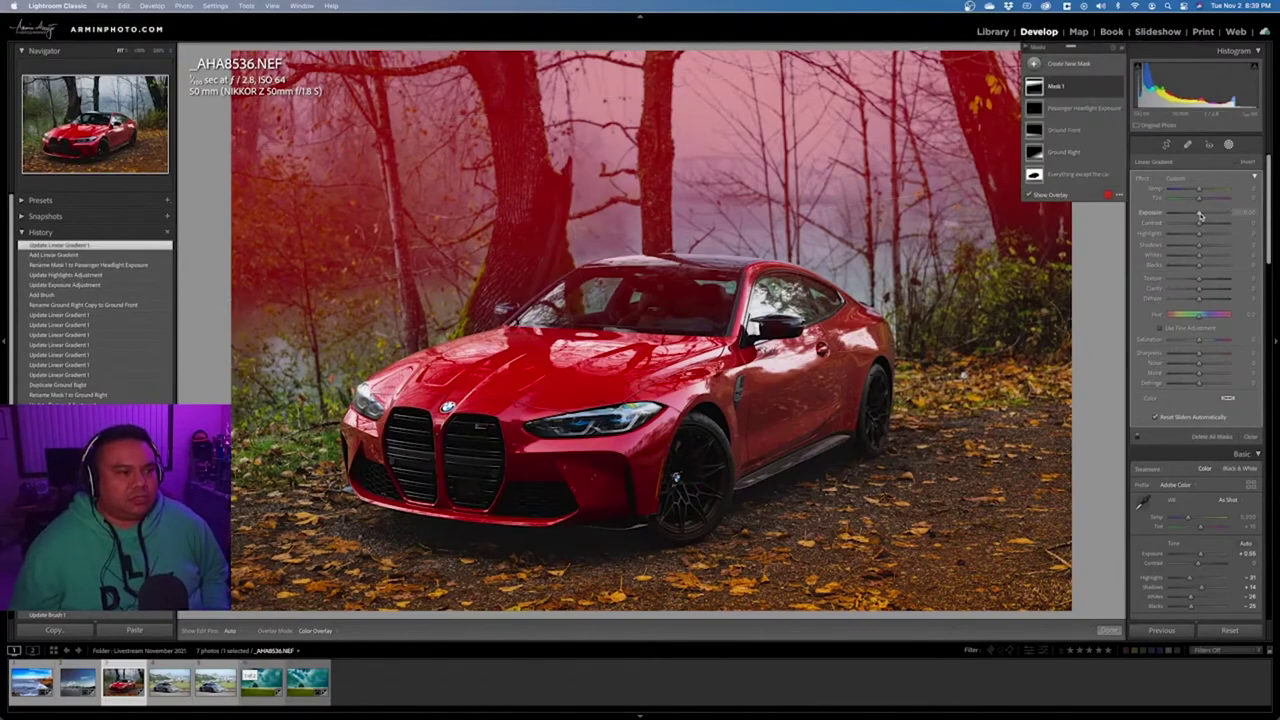
pyautogui.moveTo(1200, 215); pyautogui.dragTo(1194, 216)
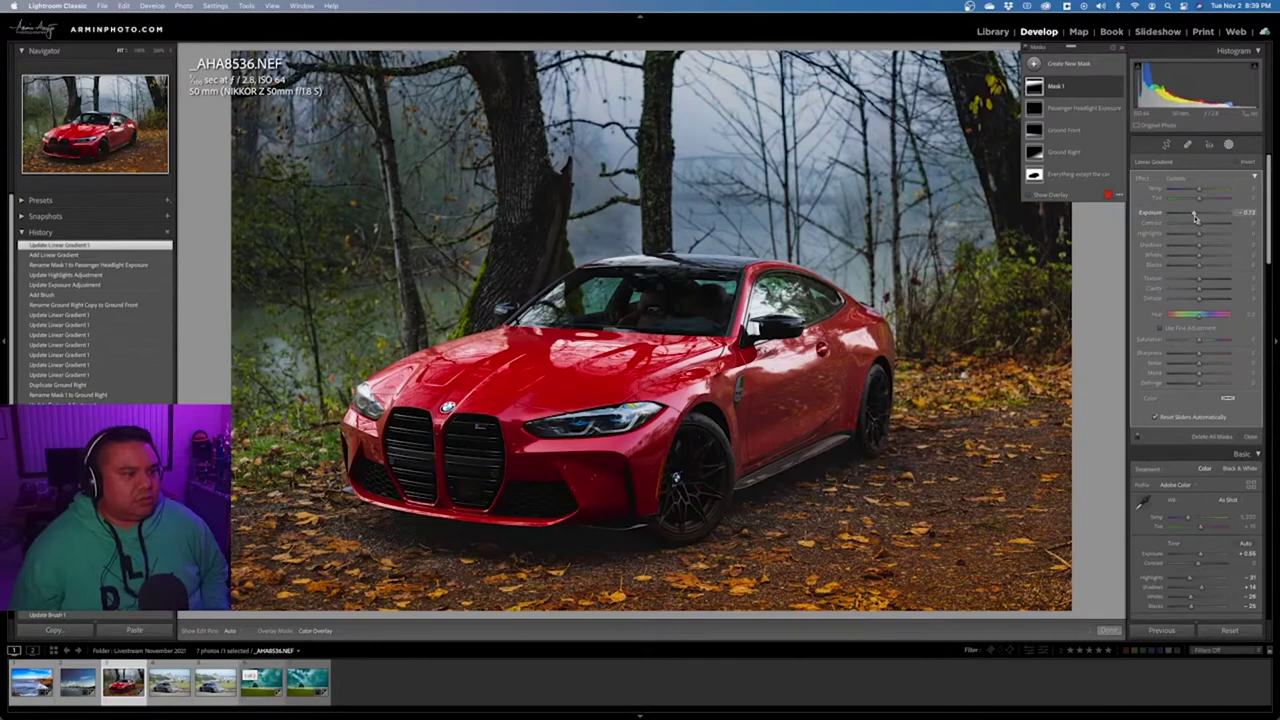
pyautogui.moveTo(1194, 216); pyautogui.dragTo(1193, 216)
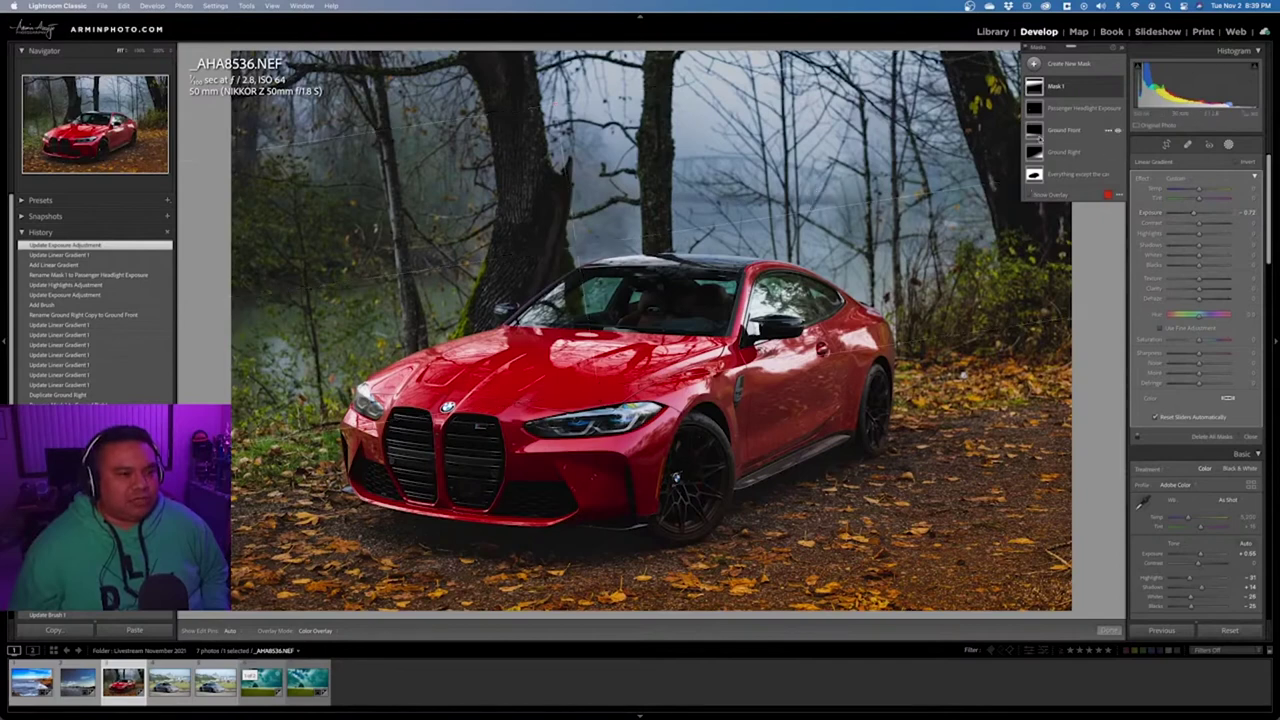
# Rename the new gradient mask as Foggy Background
pyautogui.doubleClick(1062, 90)
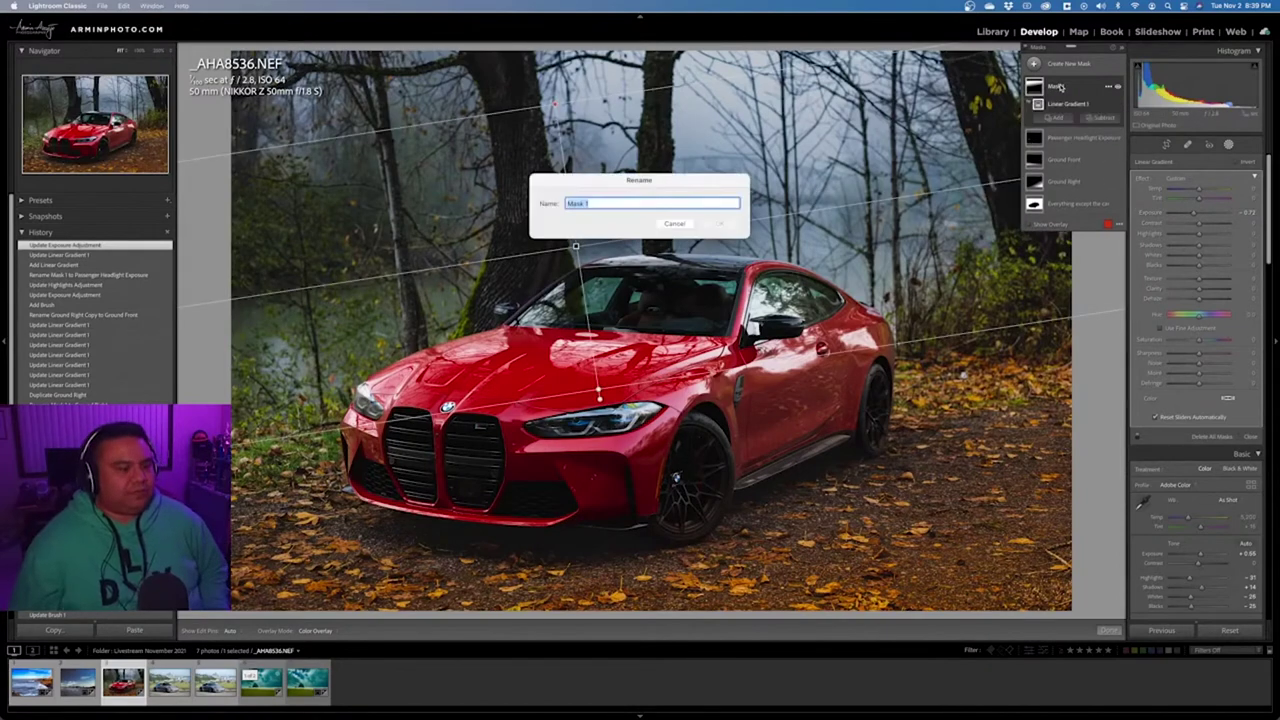
pyautogui.write('Fo')
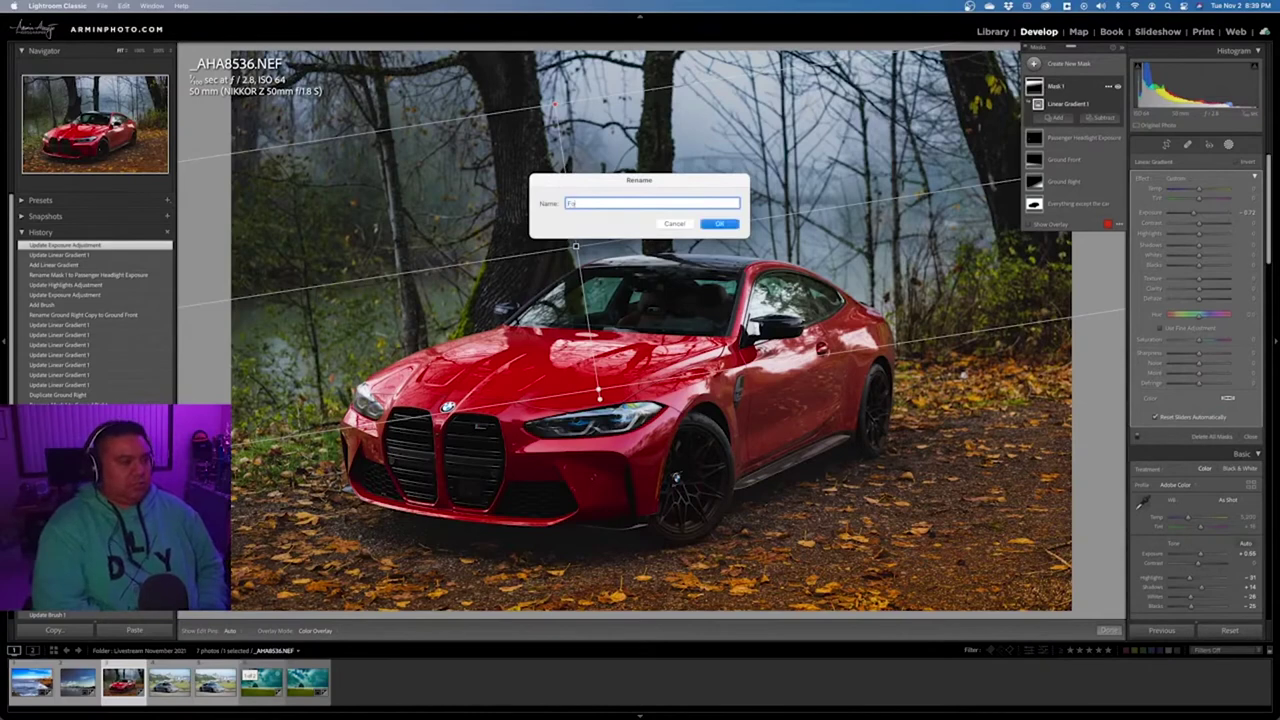
pyautogui.write('ggy Background')
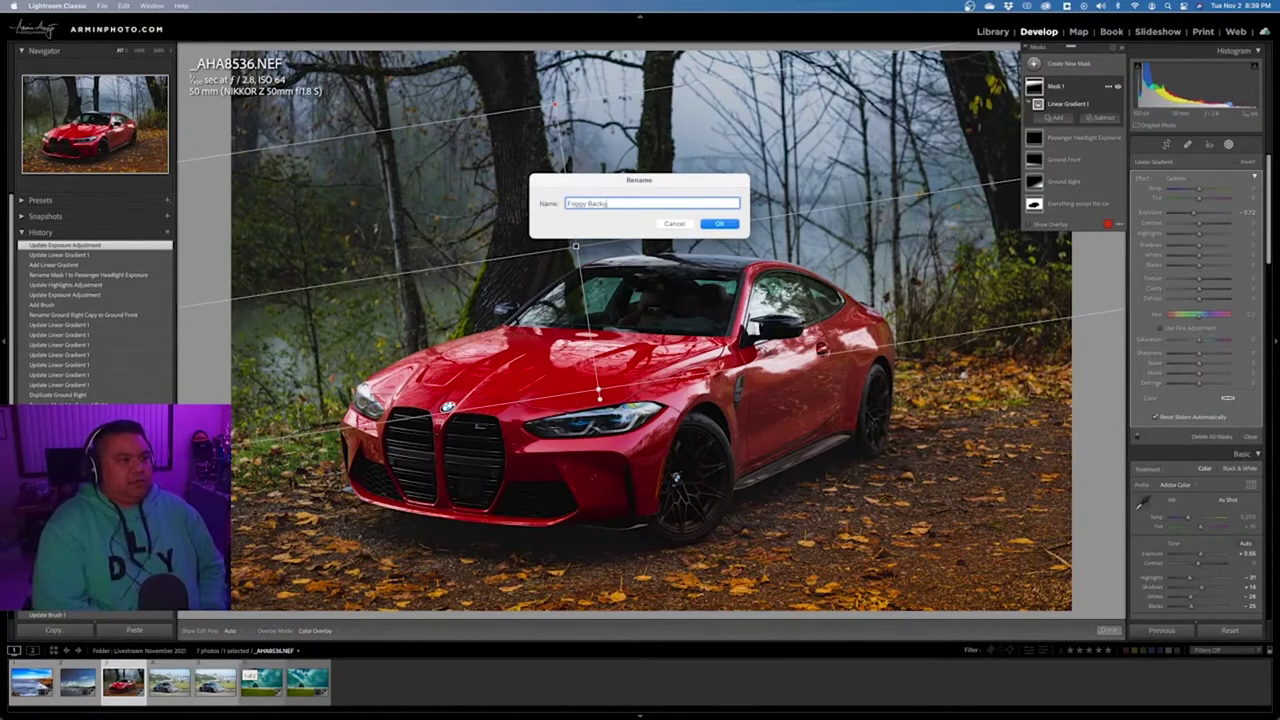
pyautogui.press('Return')
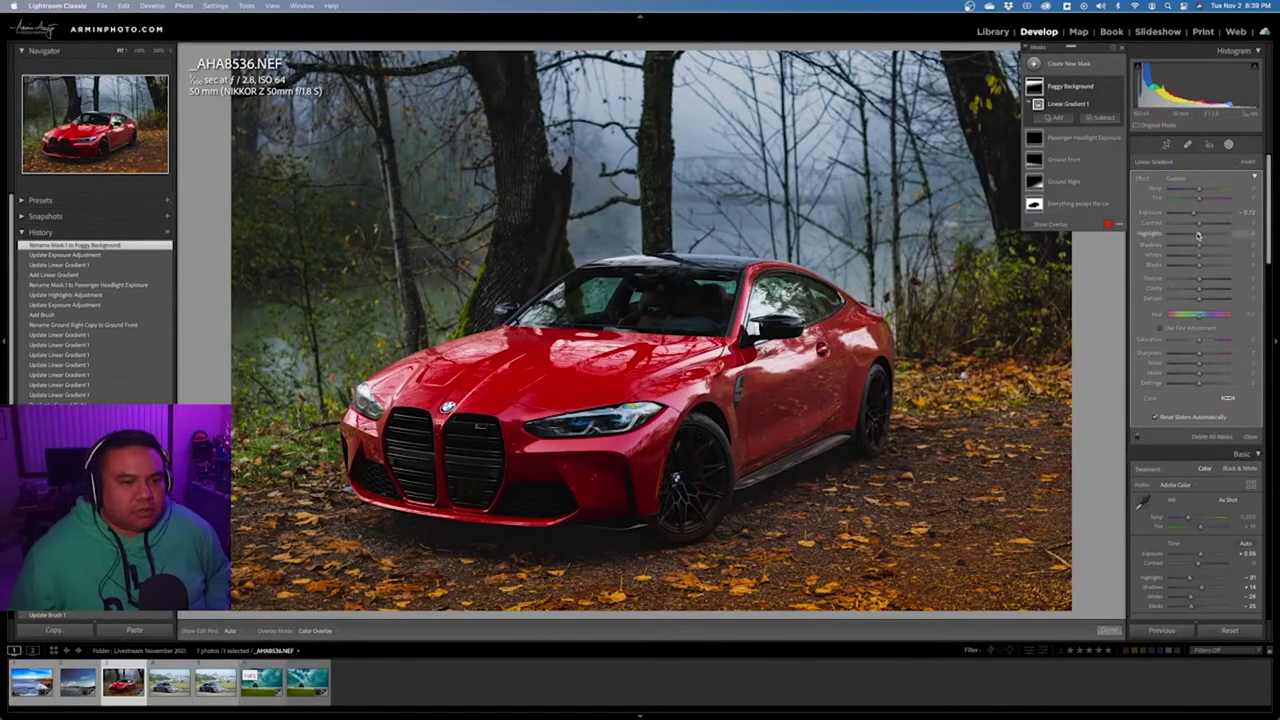
# Set the Foggy Background mask's highlights to -17, shadows to 29, whites to -35 and blacks to 23, and reposition its gradient slightly
pyautogui.moveTo(1200, 235); pyautogui.dragTo(1212, 268)
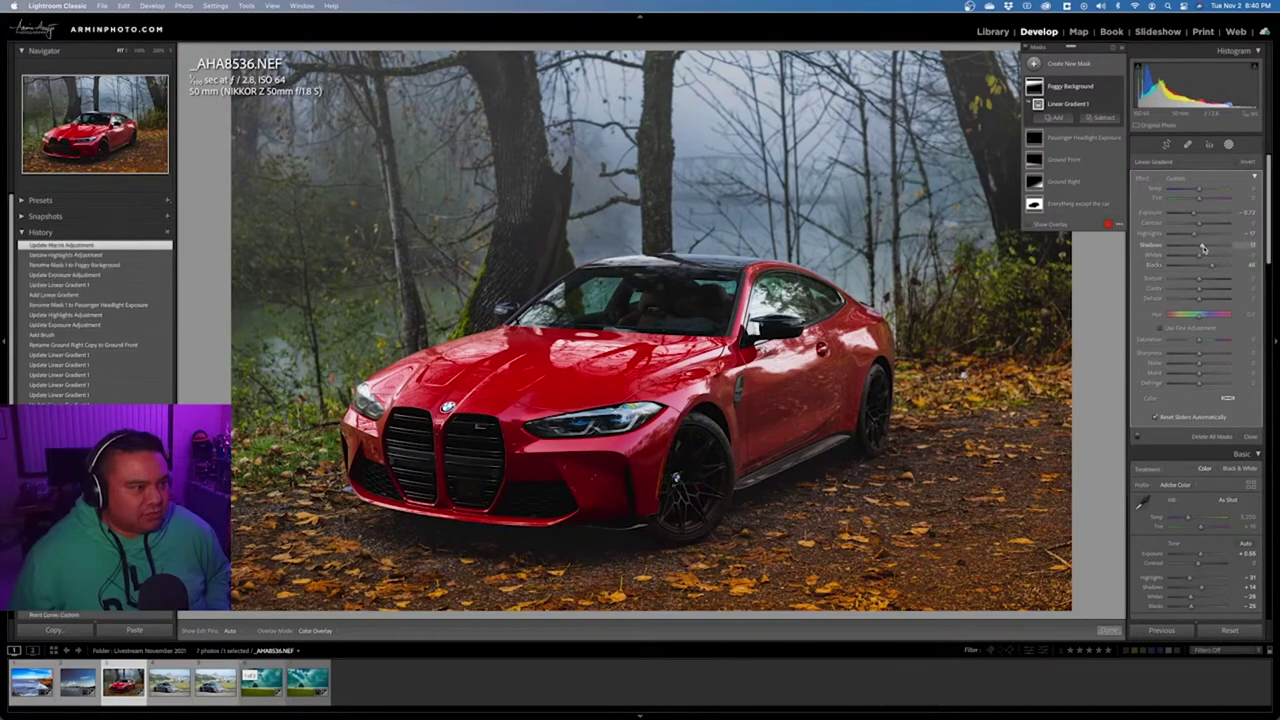
pyautogui.moveTo(1208, 248)
pyautogui.mouseDown()
pyautogui.moveTo(1189, 261)
pyautogui.moveTo(1206, 270)
pyautogui.mouseUp()
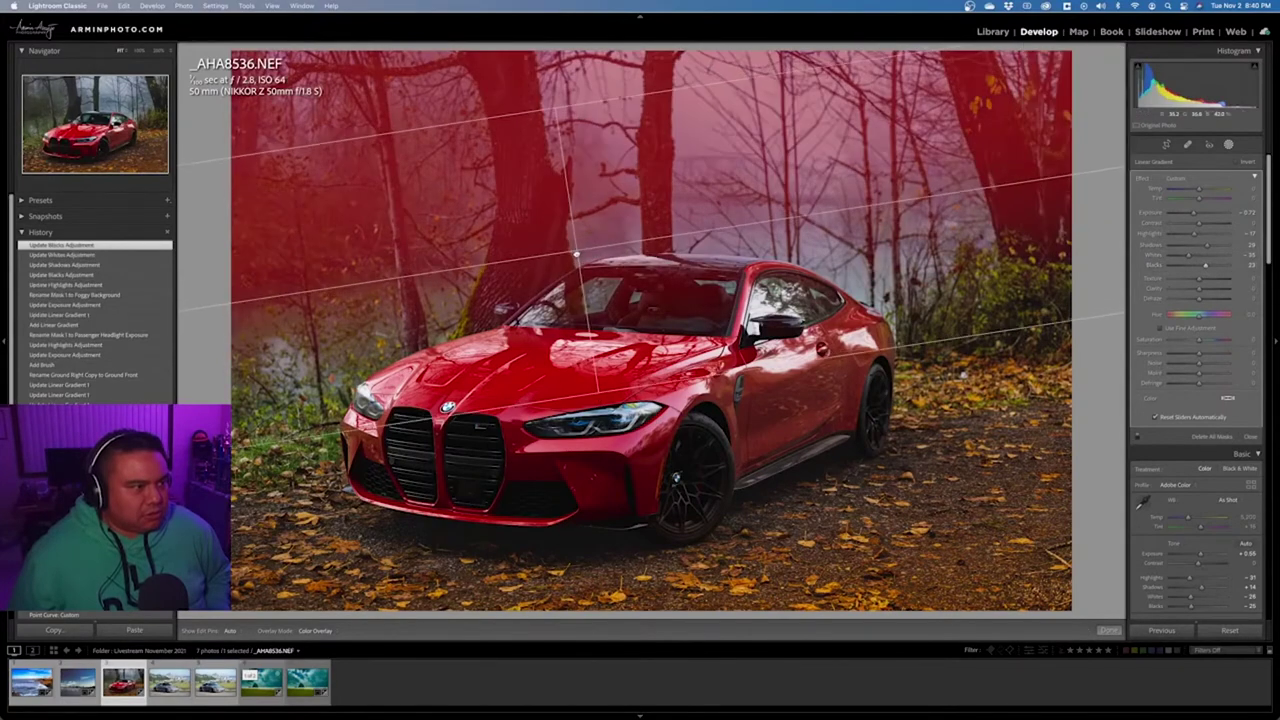
pyautogui.moveTo(577, 245); pyautogui.dragTo(580, 270)
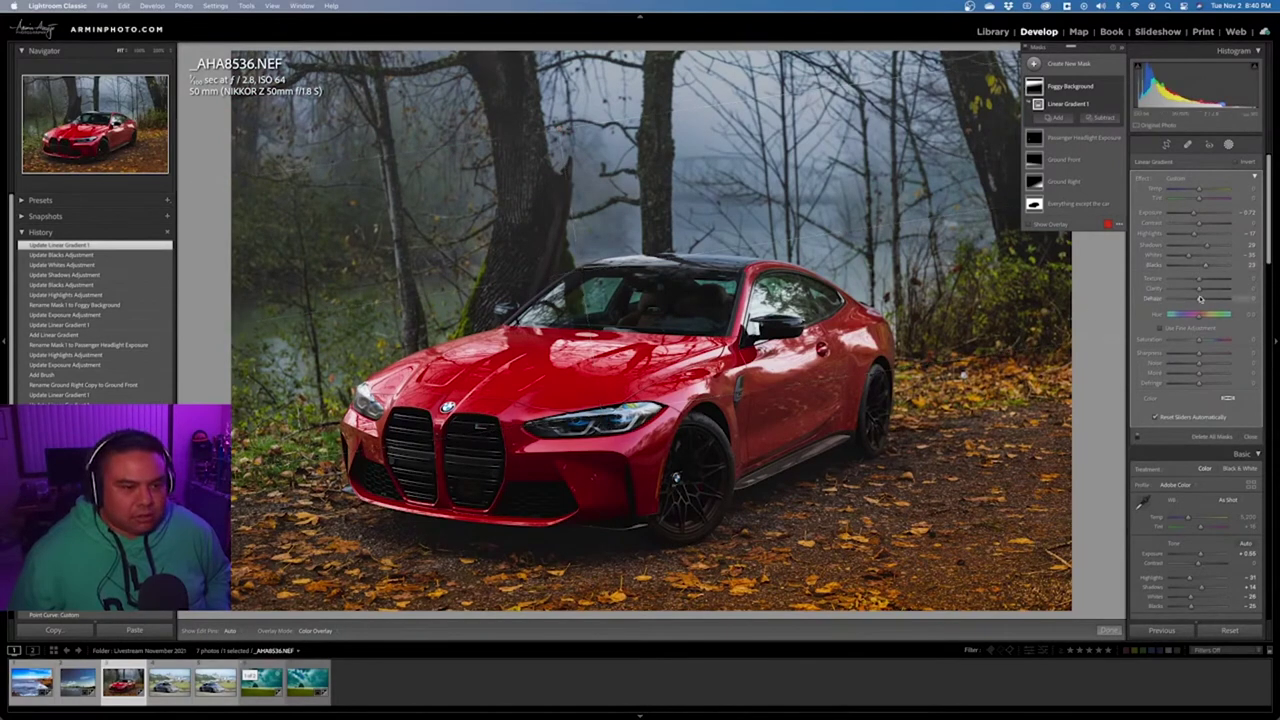
# Try extreme clarity values down to -100 on the Foggy Background mask and reset the clarity
pyautogui.moveTo(1200, 289); pyautogui.dragTo(1213, 297)
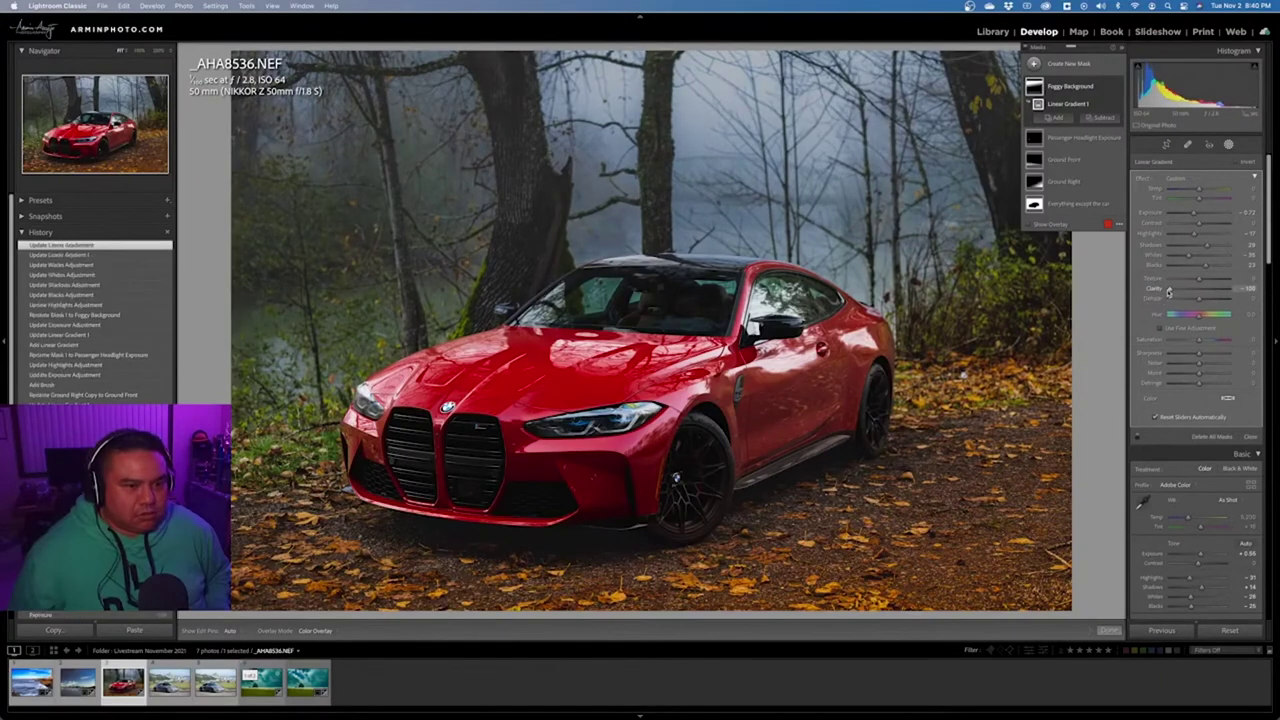
pyautogui.doubleClick(1167, 290)
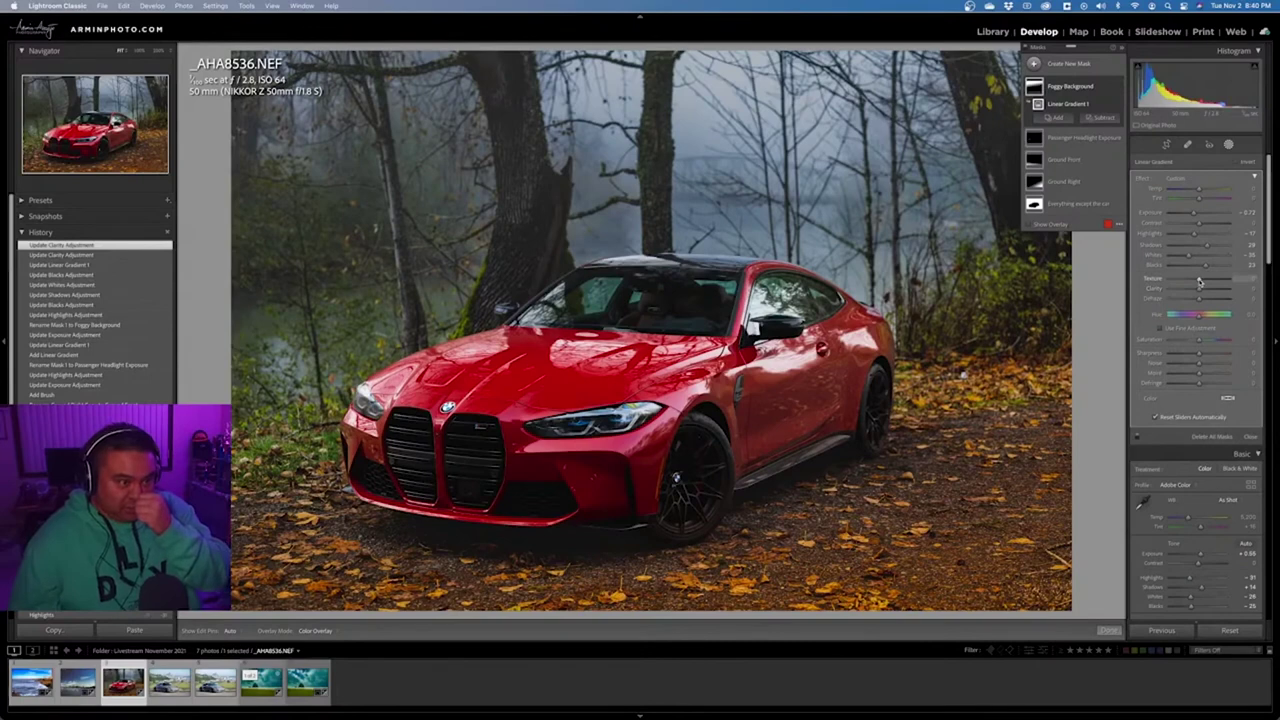
# Set the Foggy Background mask's texture to 33 and finish editing the masks
pyautogui.moveTo(1209, 281); pyautogui.dragTo(1209, 281)
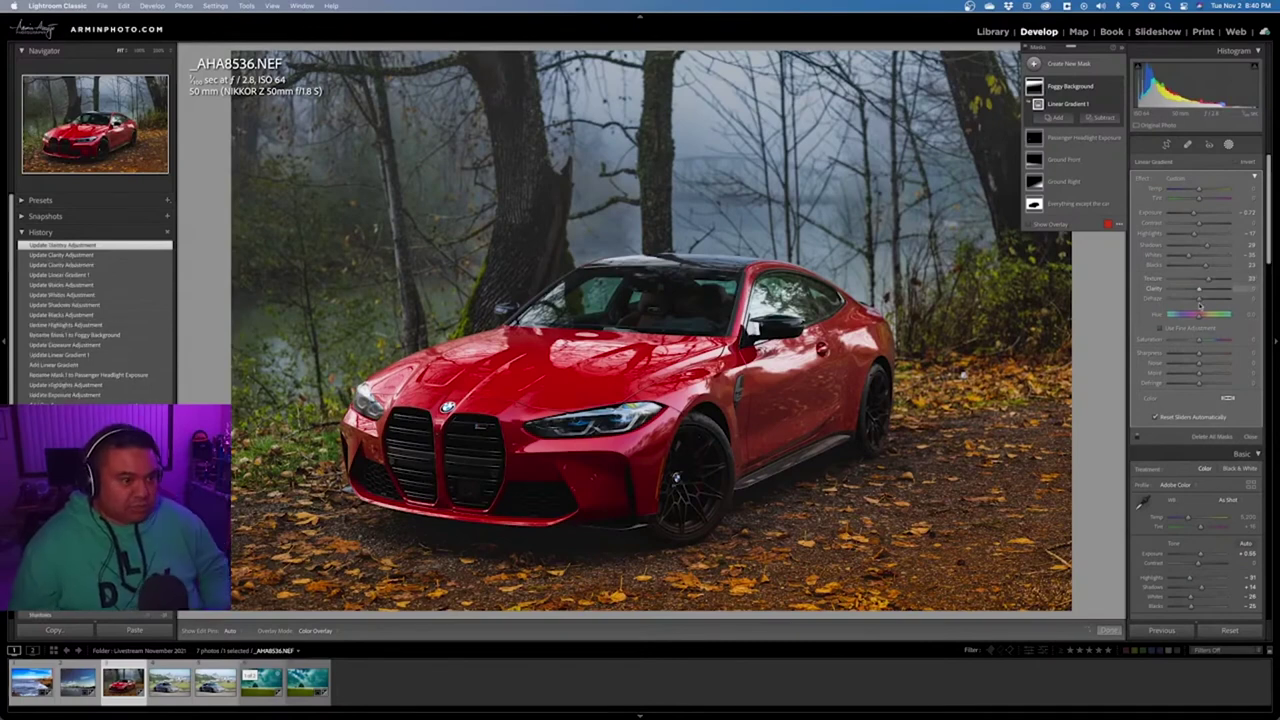
pyautogui.click(1250, 437)
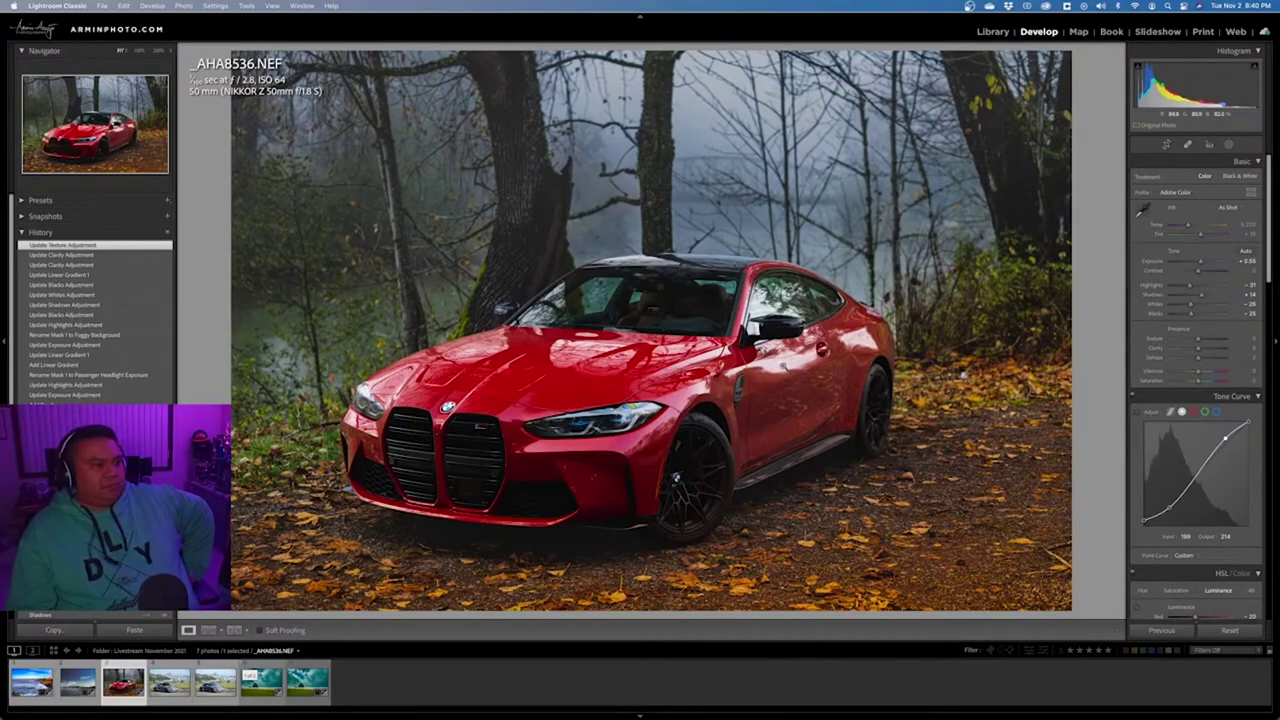
pyautogui.scroll(-1, 1172, 570)
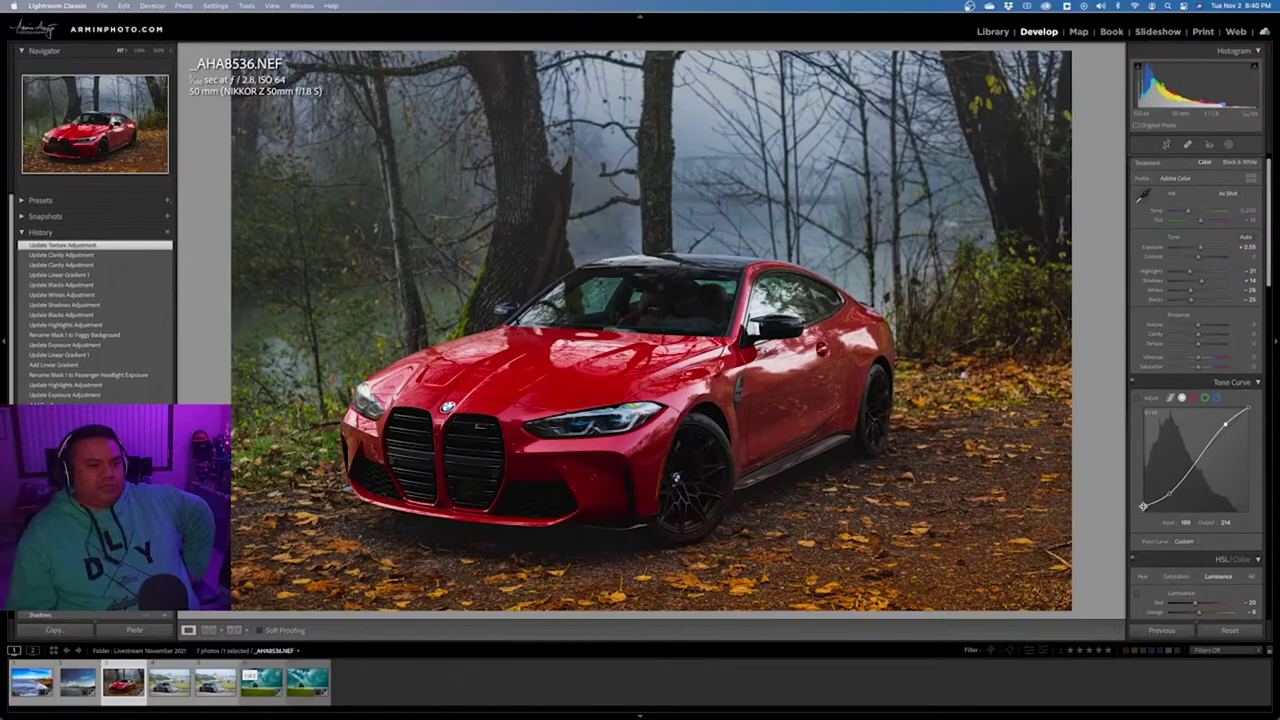
pyautogui.click(1144, 506)
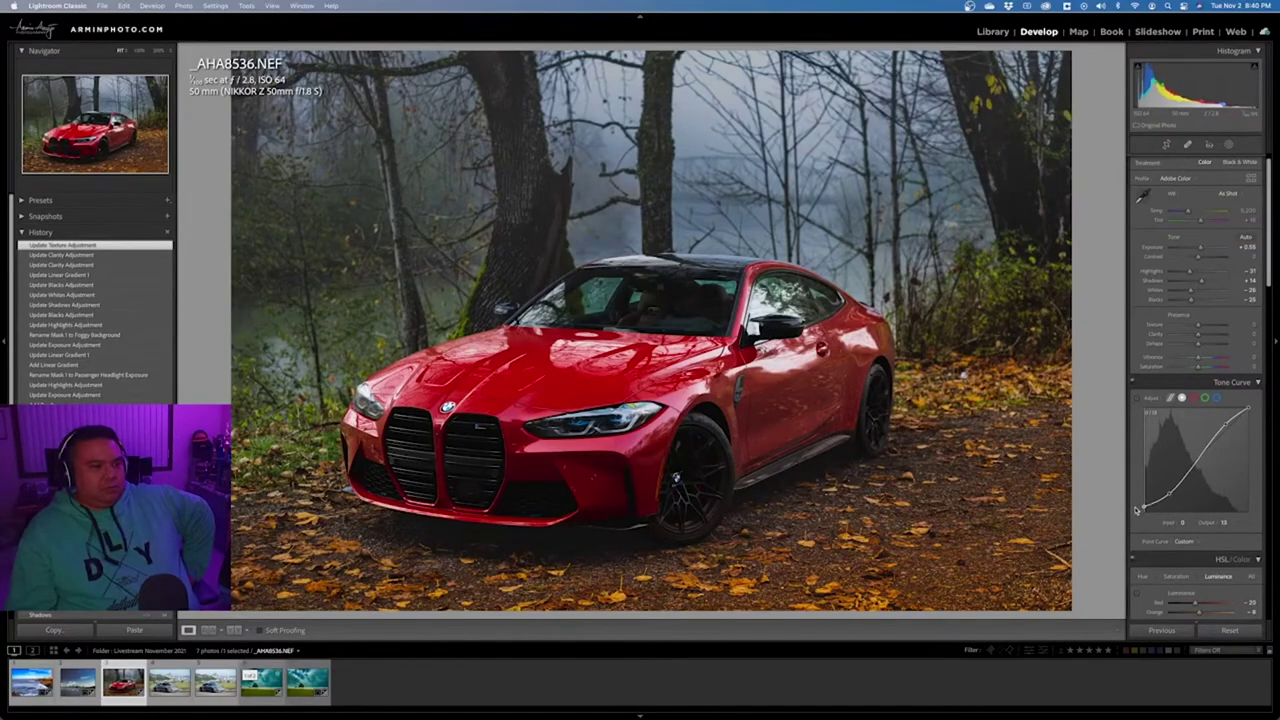
pyautogui.moveTo(1136, 510); pyautogui.dragTo(1133, 510)
# Color-grade the photo with blue shadows and warm yellow-orange highlights at saturation 35, comparing it against untinted highlights
pyautogui.scroll(-6, 1185, 481)
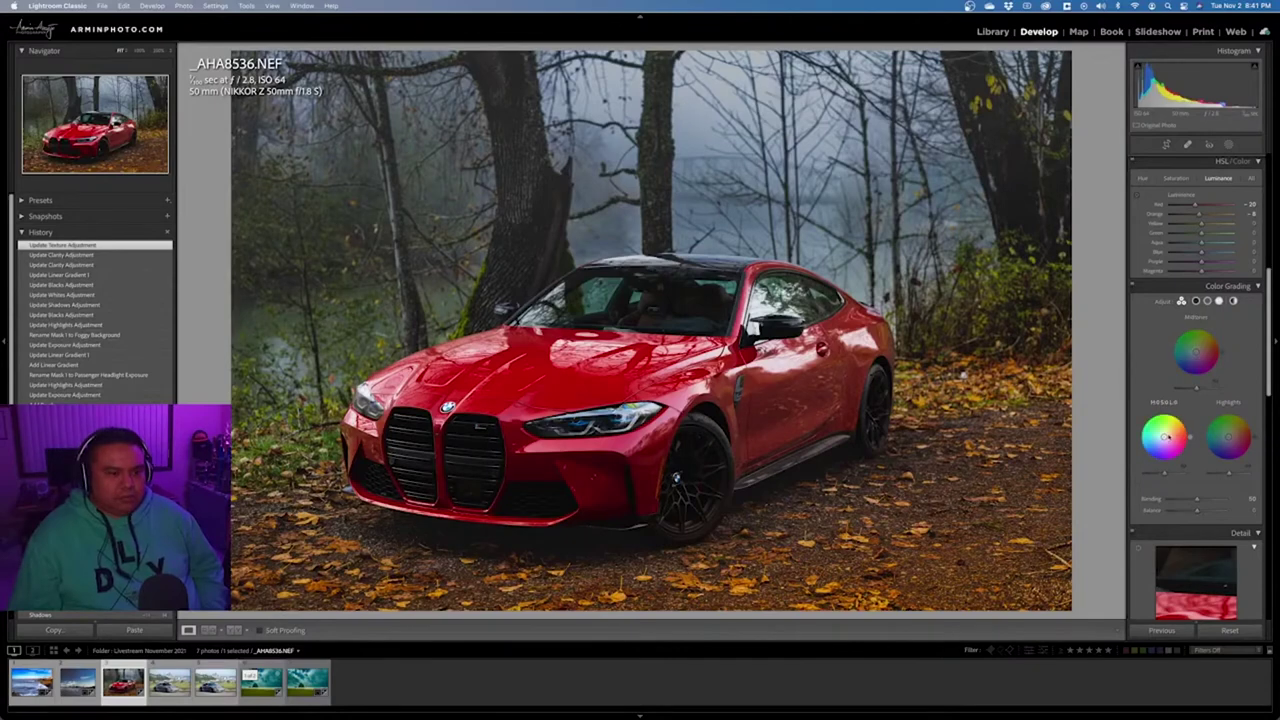
pyautogui.moveTo(1165, 437)
pyautogui.mouseDown()
pyautogui.moveTo(1174, 413)
pyautogui.moveTo(1155, 453)
pyautogui.moveTo(1161, 439)
pyautogui.moveTo(1141, 447)
pyautogui.moveTo(1160, 439)
pyautogui.mouseUp()
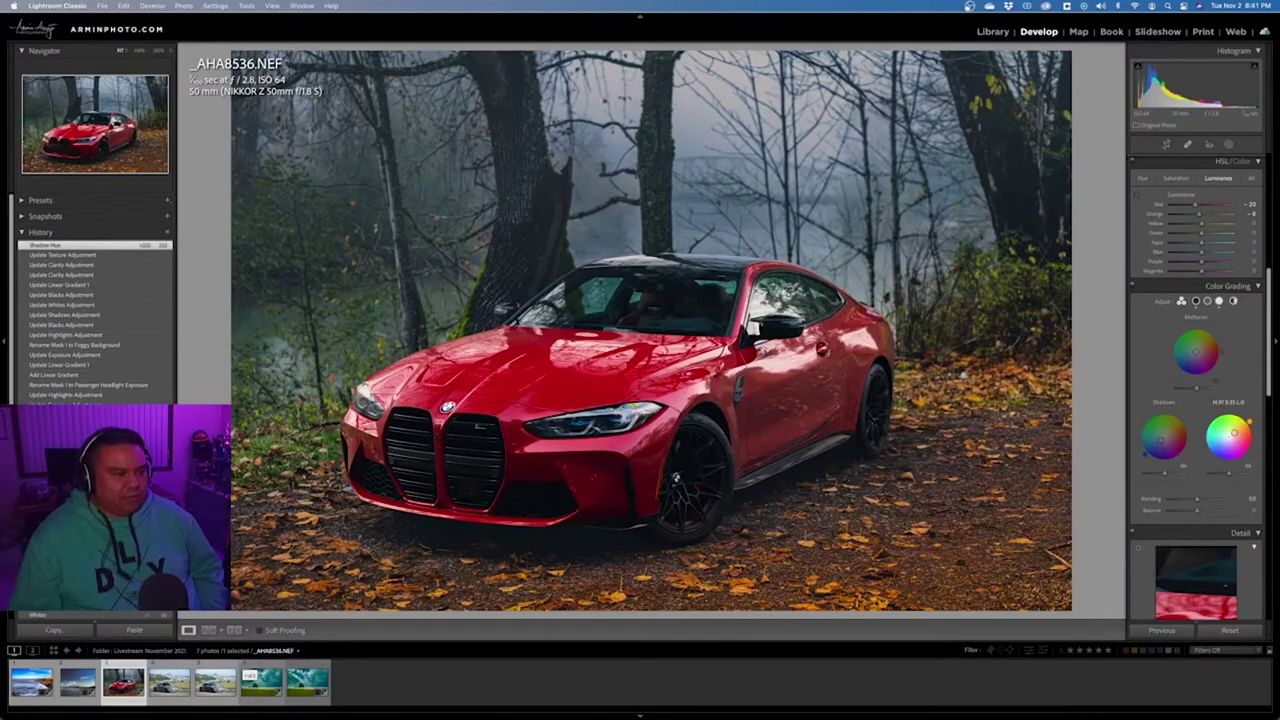
pyautogui.moveTo(1234, 433); pyautogui.dragTo(1235, 433)
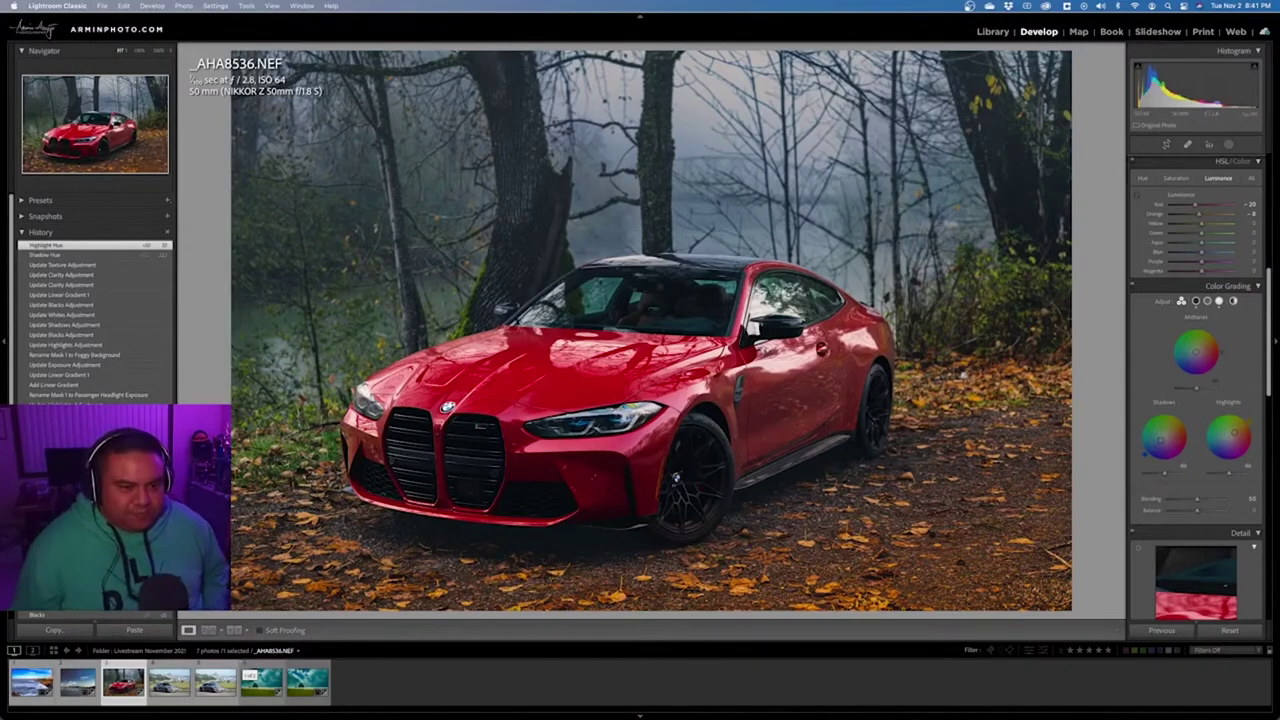
pyautogui.doubleClick(1234, 434)
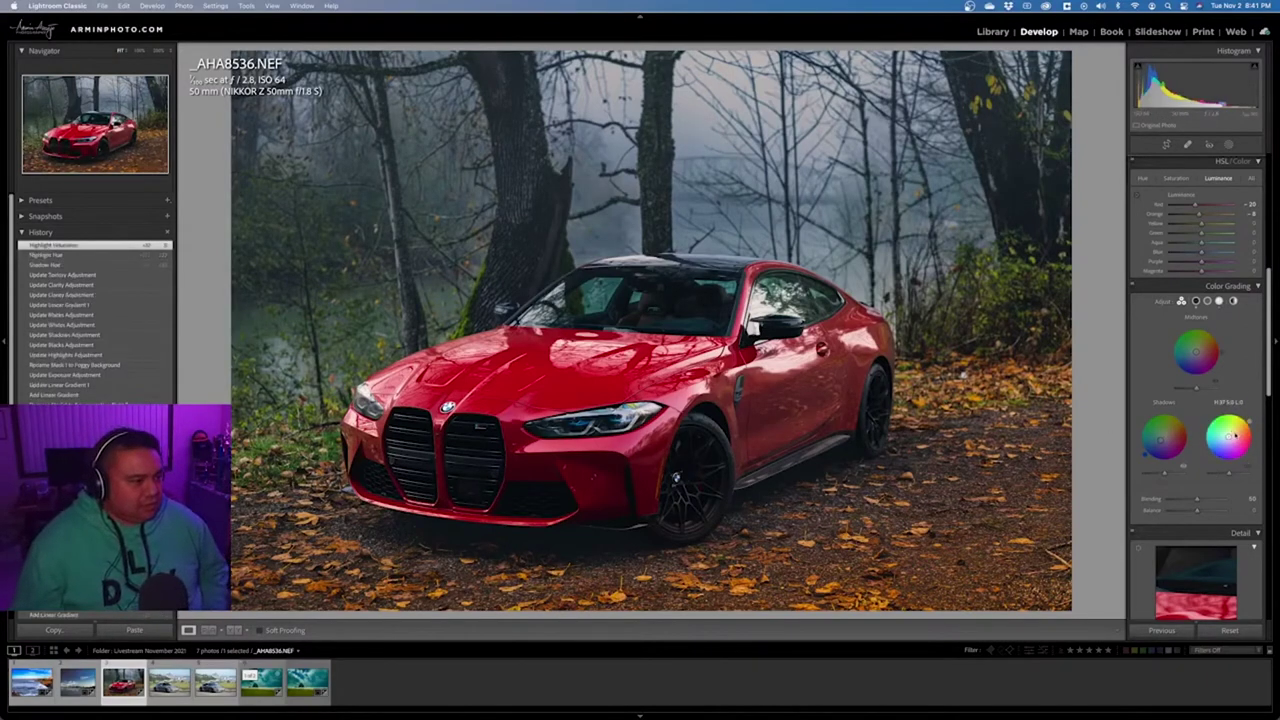
pyautogui.press('super+z')
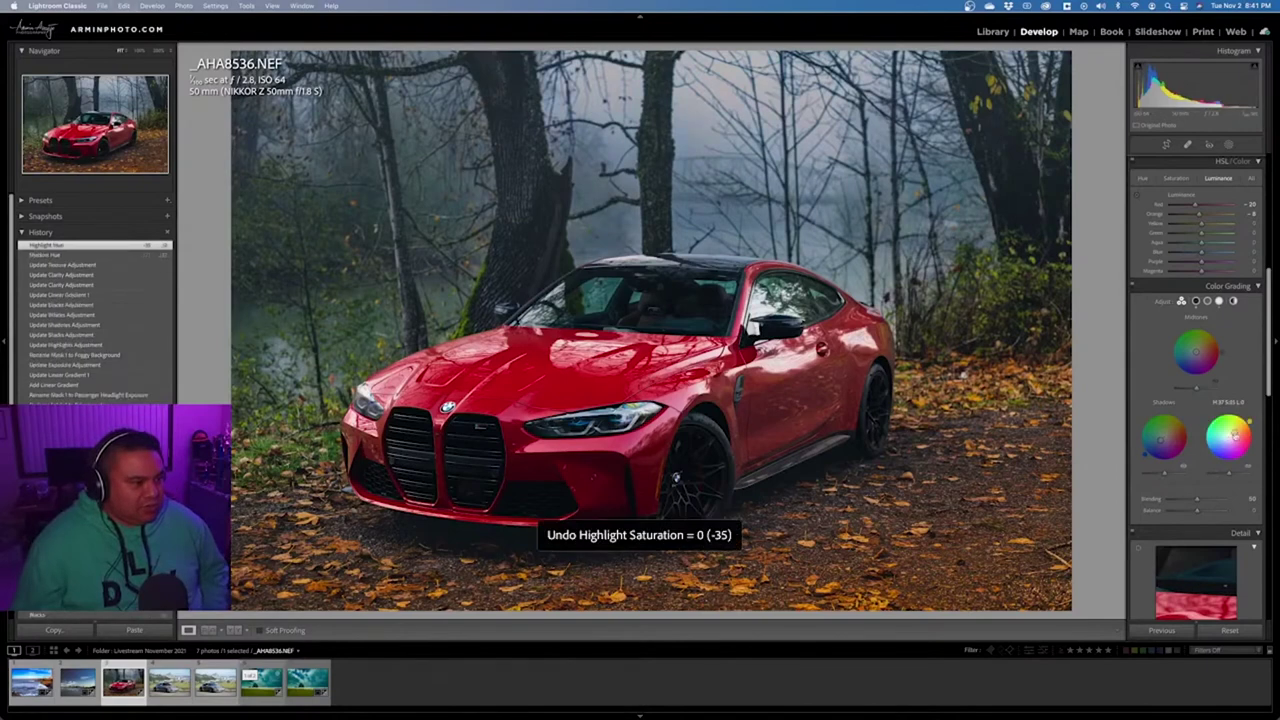
# Brighten the red luminance slightly with the targeted adjustment on the car's front bumper, working zoomed in on the headlight area
pyautogui.doubleClick(1178, 196)
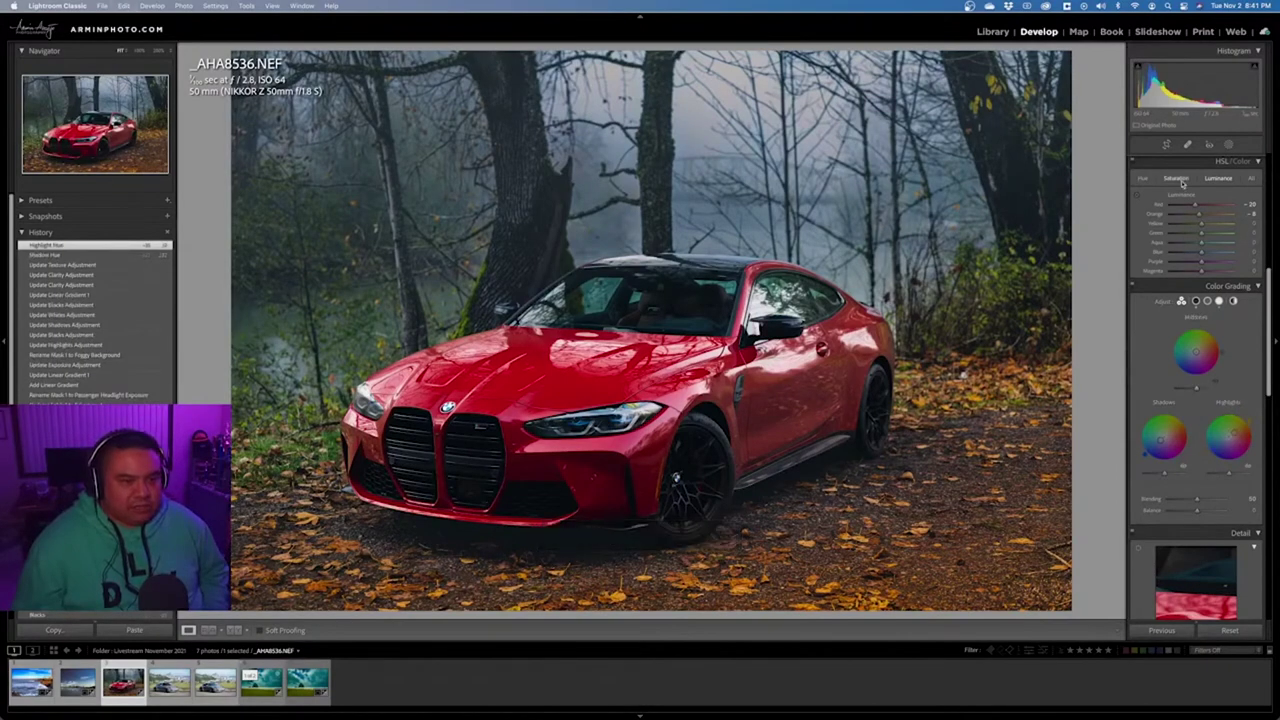
pyautogui.click(1227, 181)
pyautogui.click(613, 435)
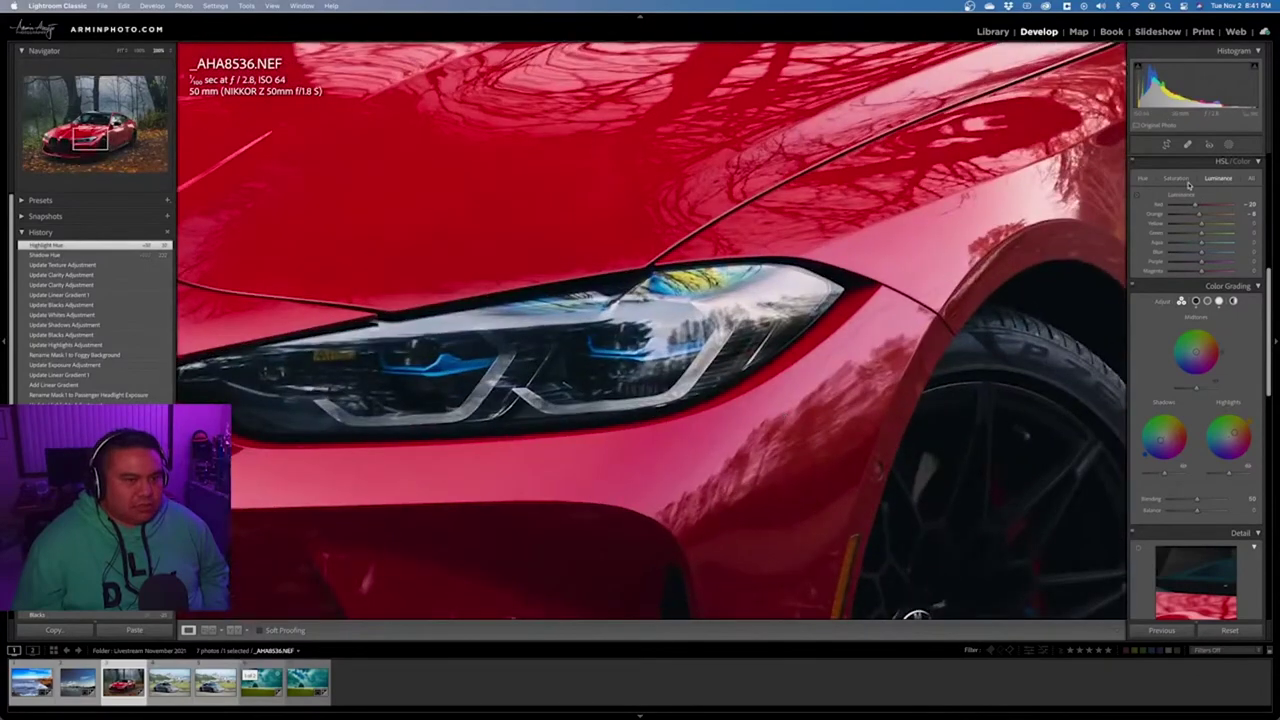
pyautogui.press('super+alt+shift+l')
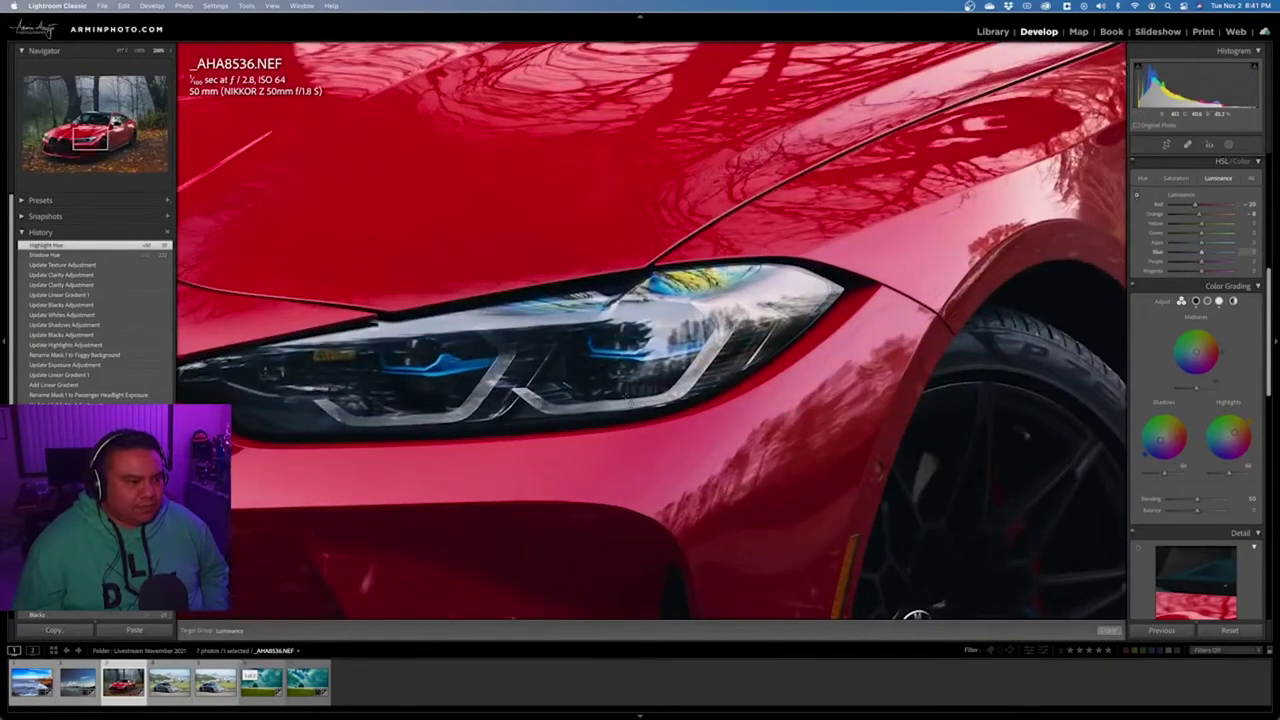
pyautogui.moveTo(560, 474); pyautogui.dragTo(560, 467)
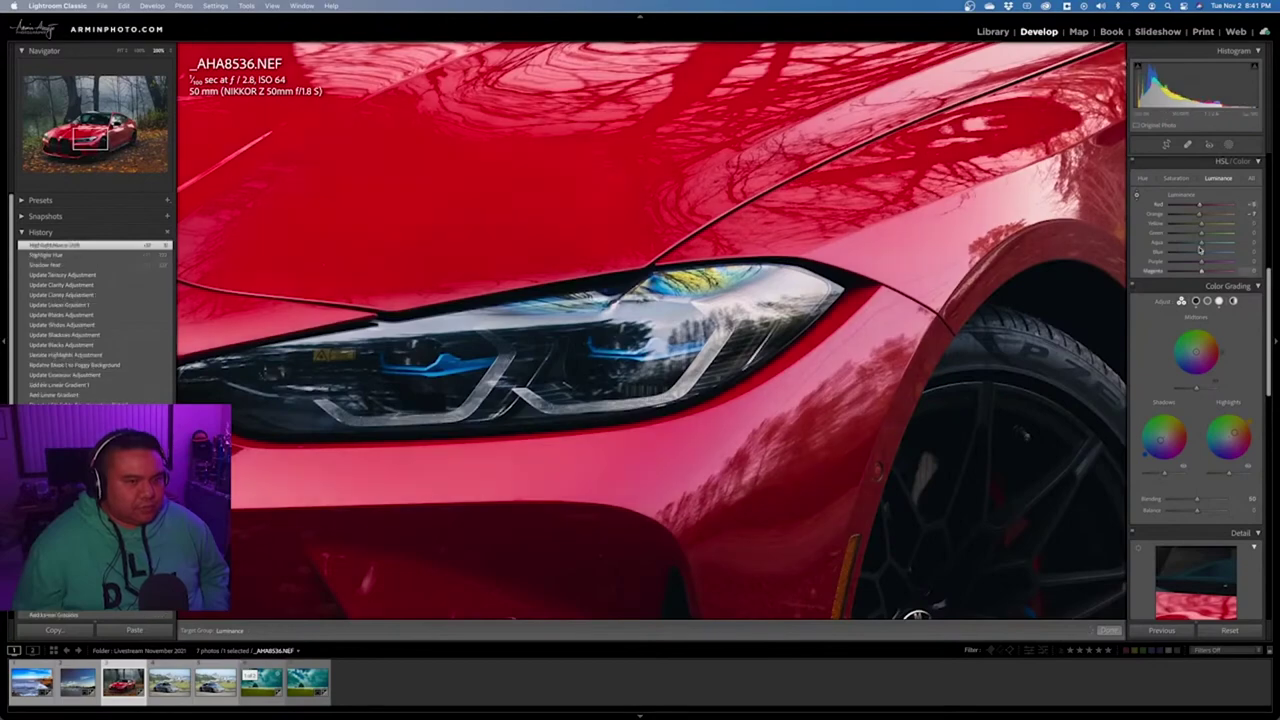
pyautogui.click(1137, 195)
pyautogui.click(853, 316)
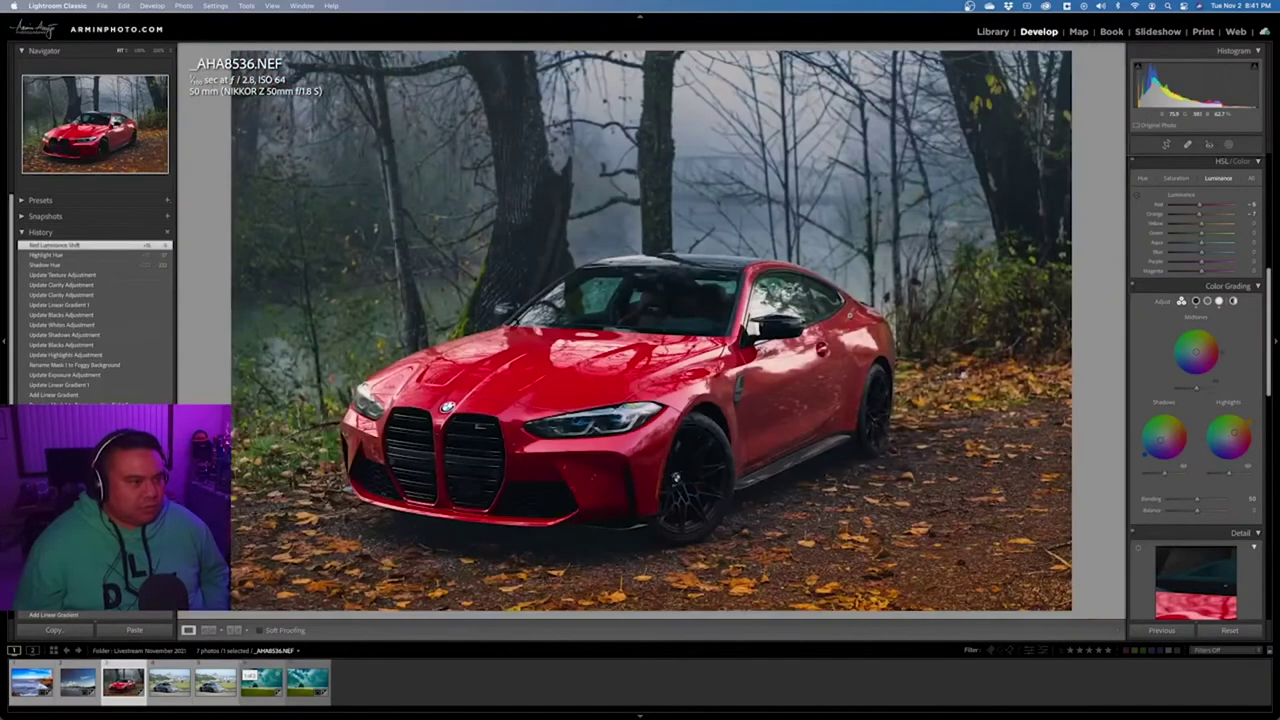
# Try shifting the hue of the car's red paint to orange with the targeted adjustment, and undo the shift
pyautogui.click(1177, 178)
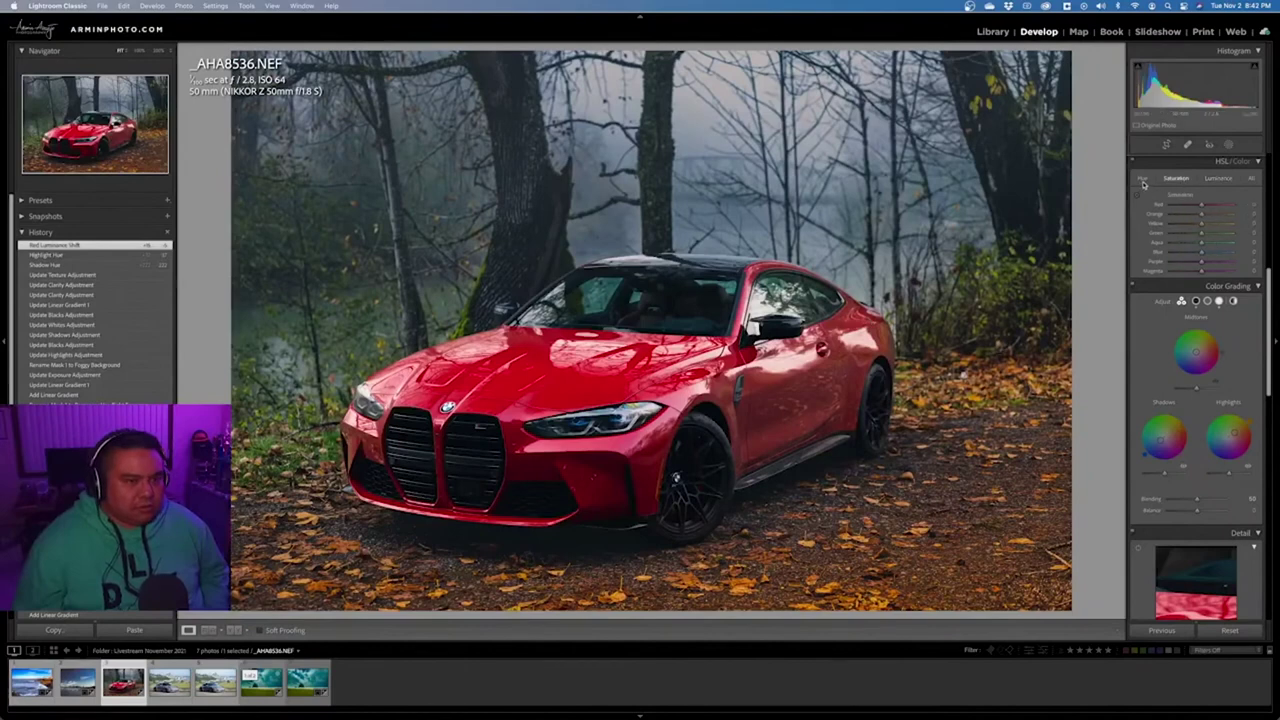
pyautogui.click(1142, 181)
pyautogui.click(1138, 194)
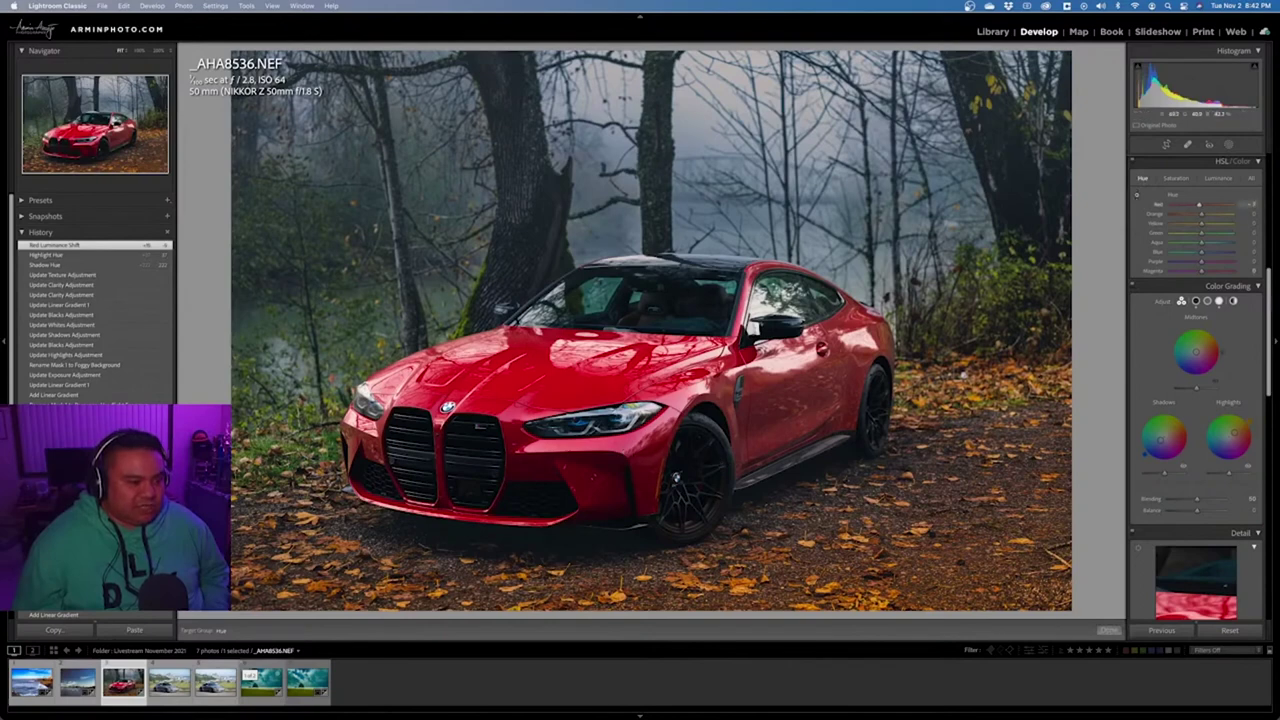
pyautogui.moveTo(600, 362); pyautogui.dragTo(600, 310)
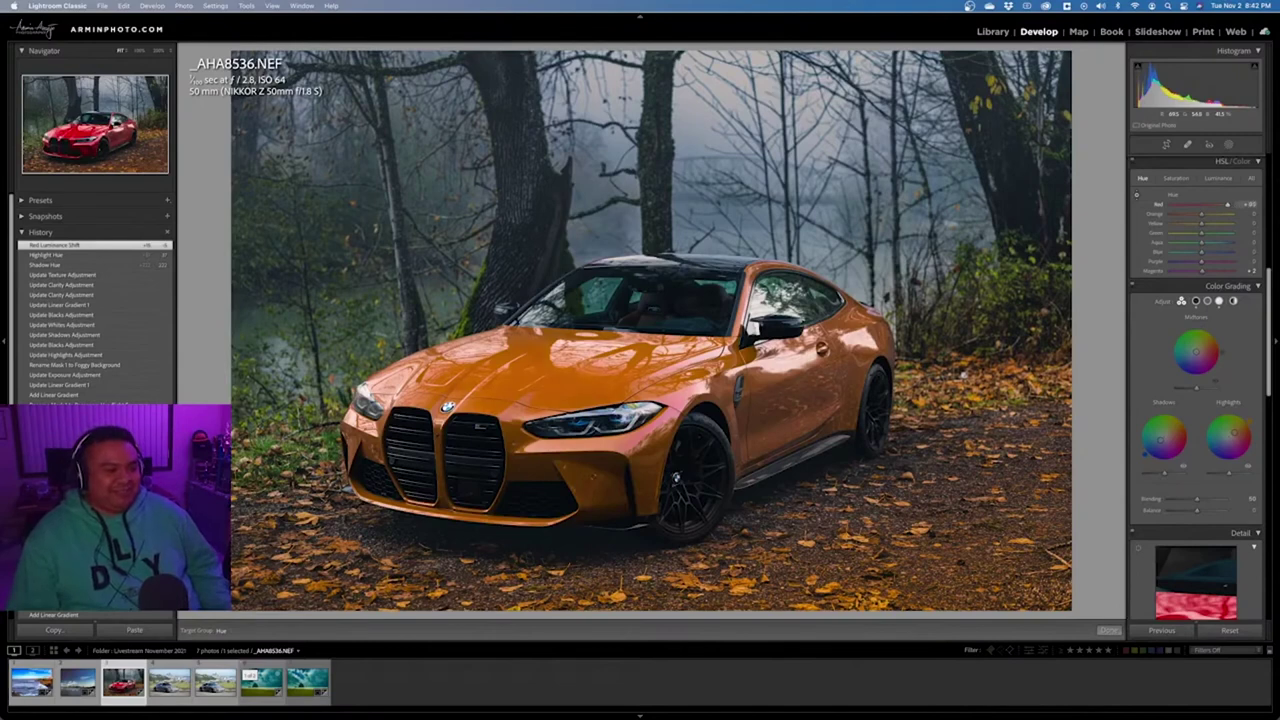
pyautogui.moveTo(600, 310); pyautogui.dragTo(600, 320)
pyautogui.press('super+z')
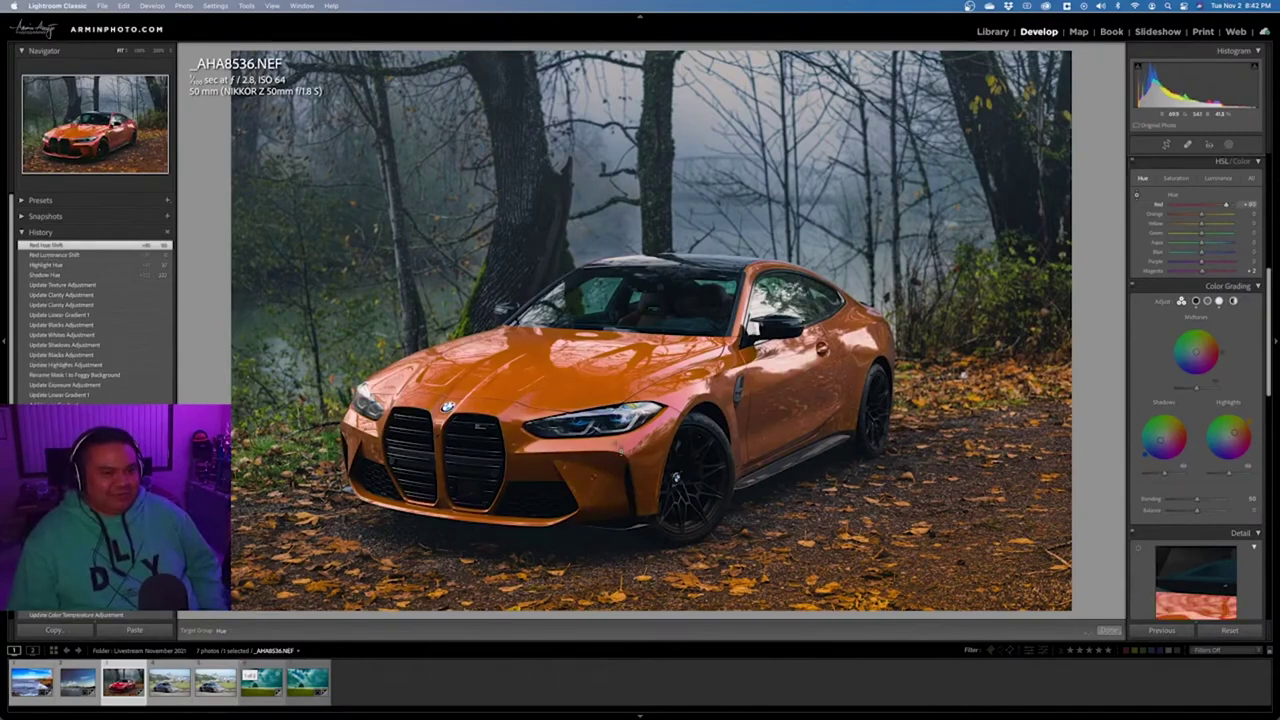
pyautogui.press('super+z')
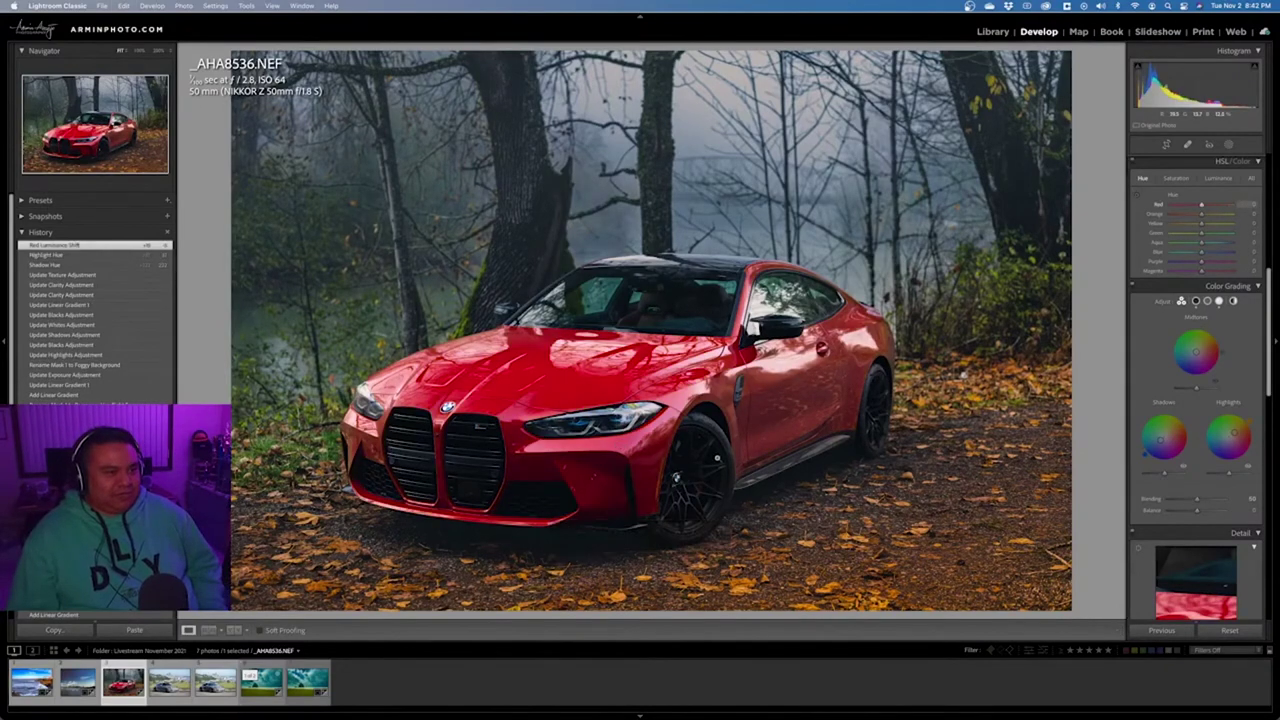
# Reduce the red saturation slightly with the targeted adjustment on the car's paint
pyautogui.click(1176, 178)
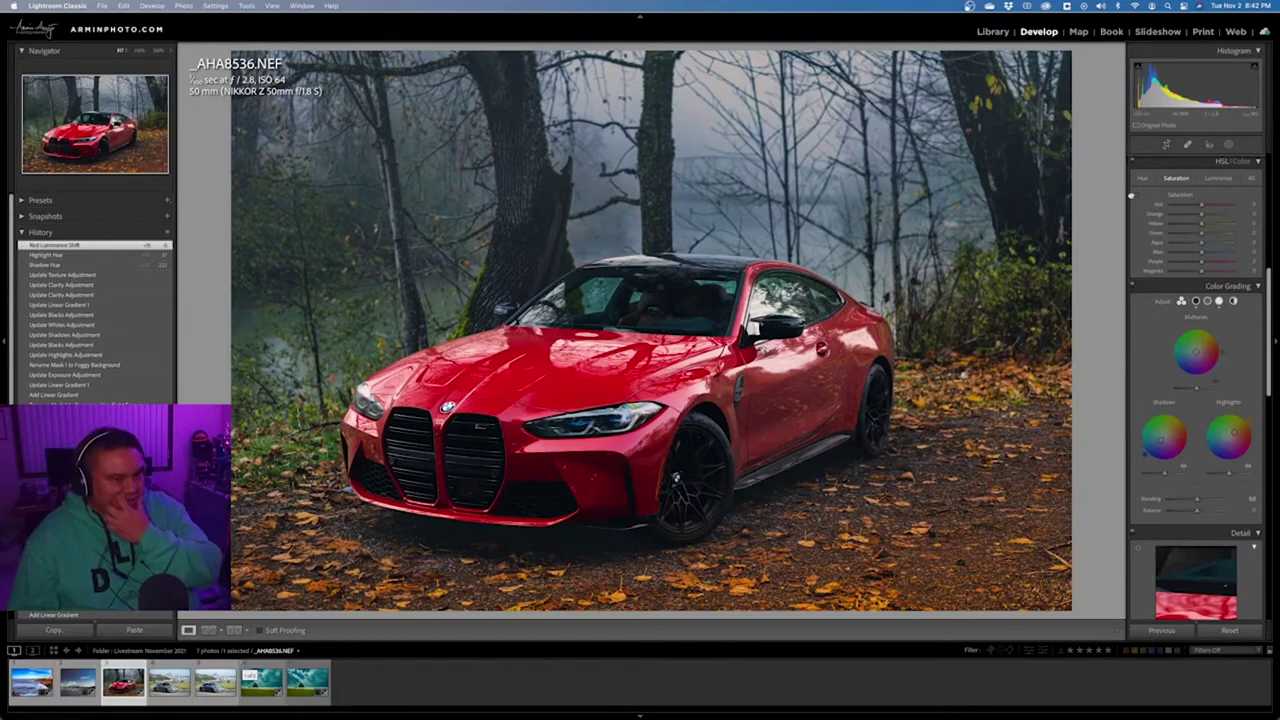
pyautogui.click(1137, 198)
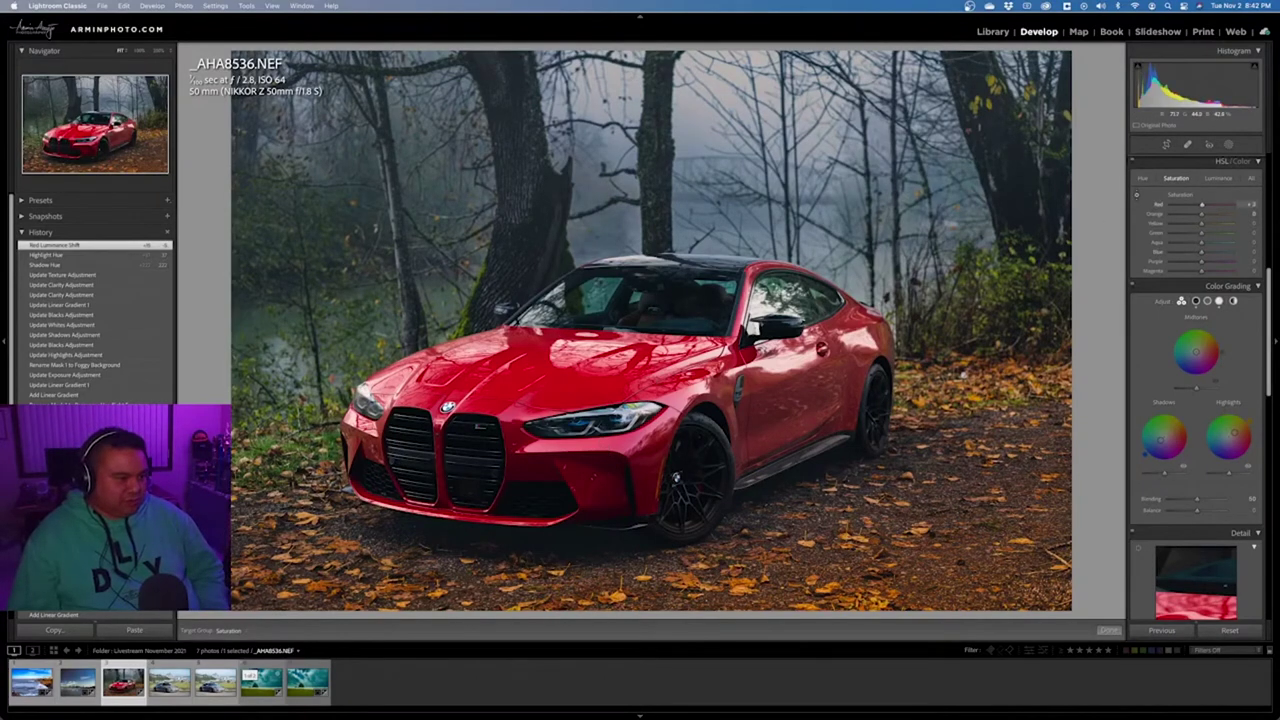
pyautogui.moveTo(675, 478); pyautogui.dragTo(675, 475)
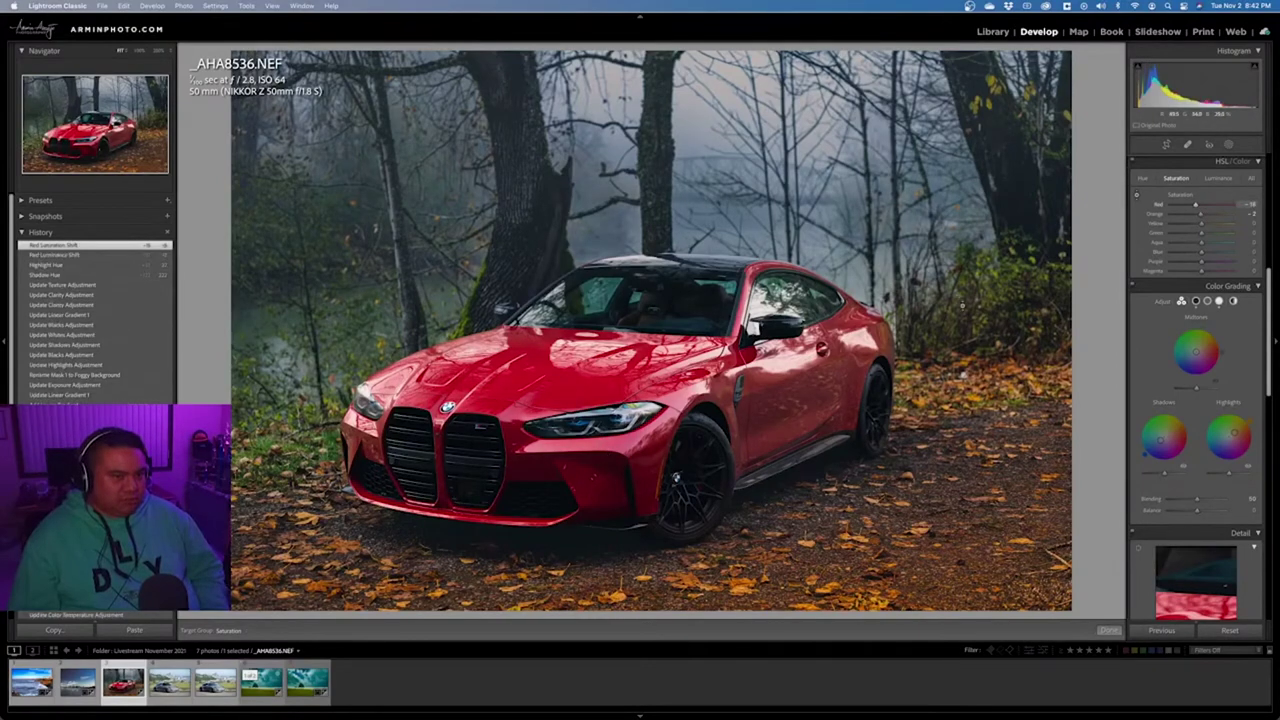
# Set the red luminance to -13 and the orange luminance to -8 with the targeted adjustment on the car's paint
pyautogui.click(1224, 179)
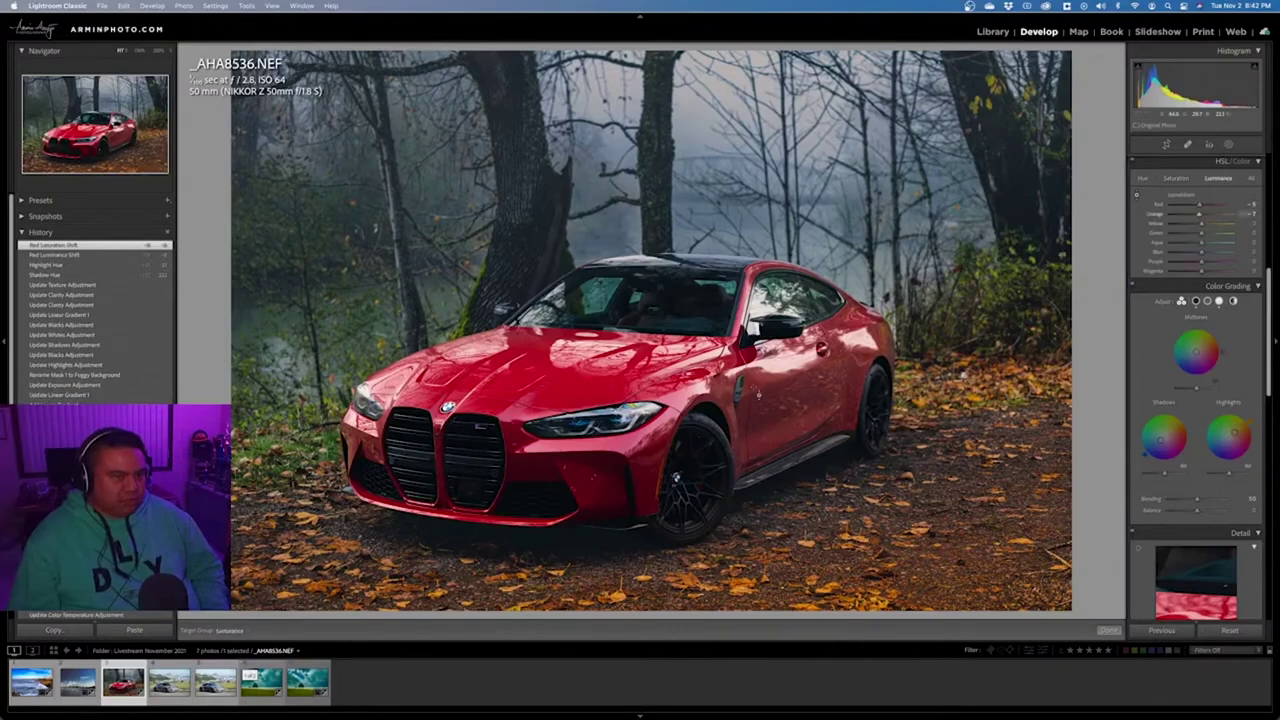
pyautogui.click(1137, 200)
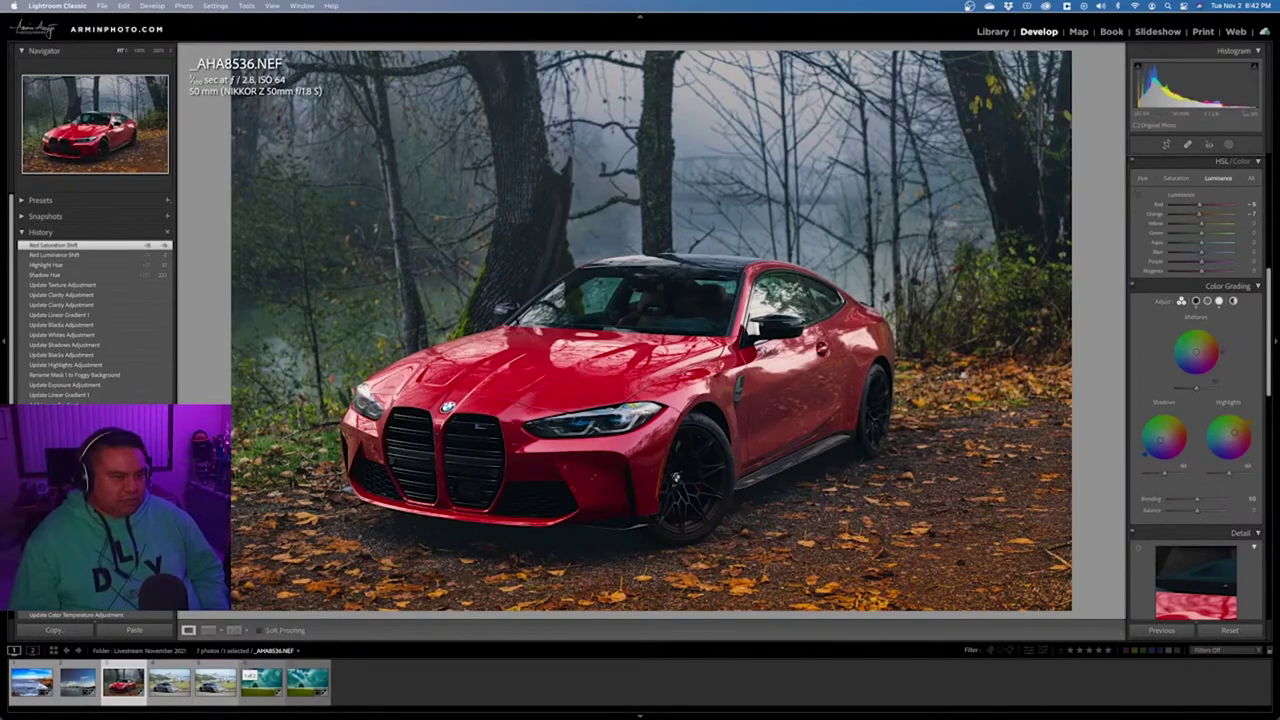
pyautogui.click(1137, 197)
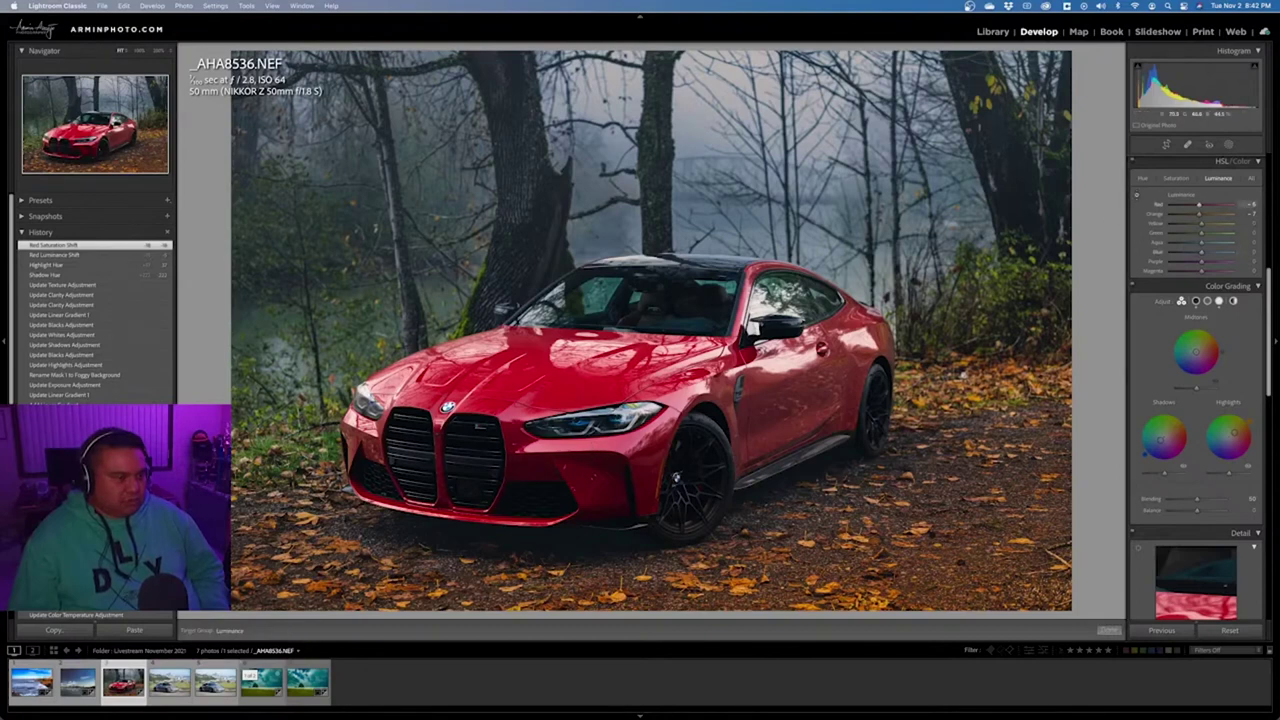
pyautogui.moveTo(593, 450); pyautogui.dragTo(593, 472)
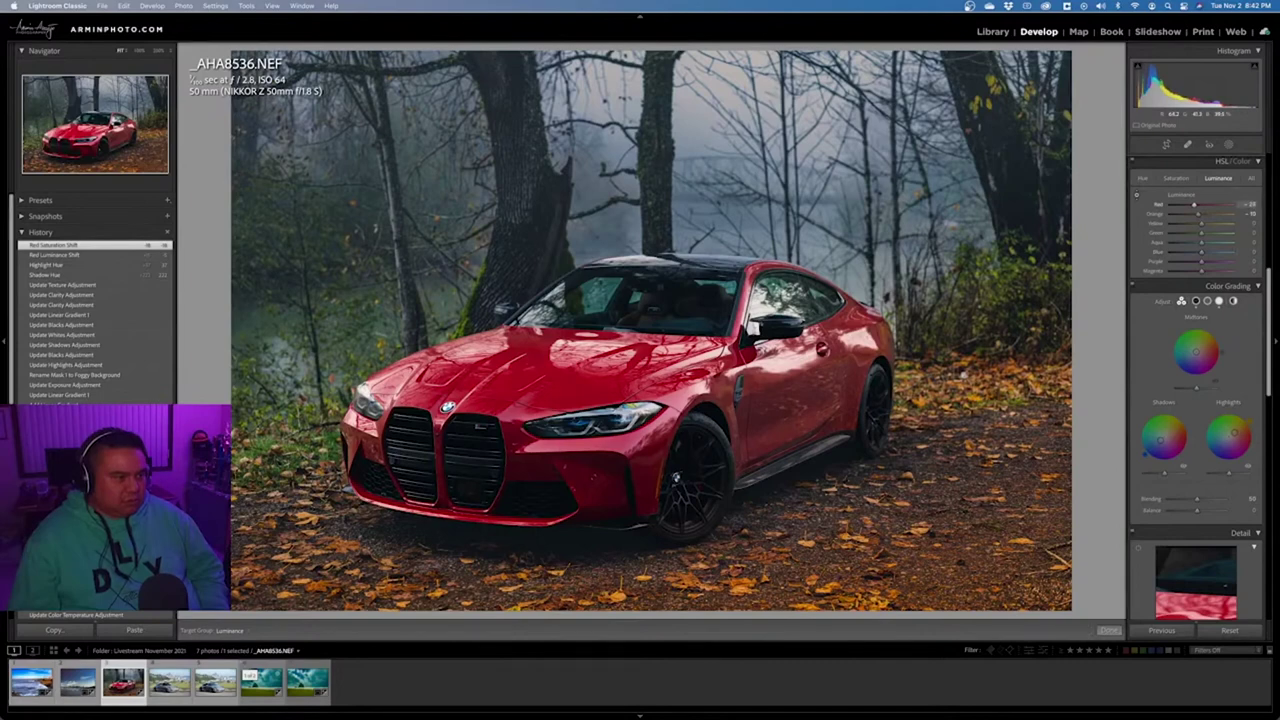
pyautogui.moveTo(593, 474); pyautogui.dragTo(593, 478)
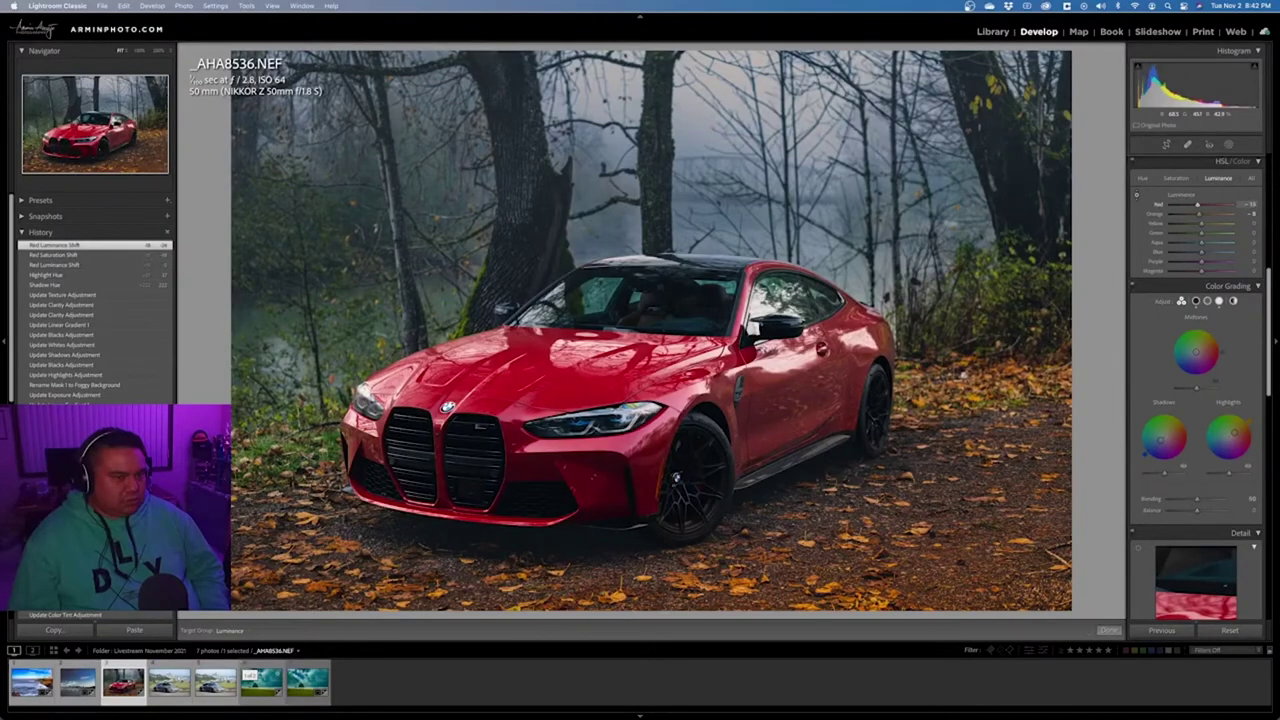
pyautogui.moveTo(963, 374); pyautogui.dragTo(963, 375)
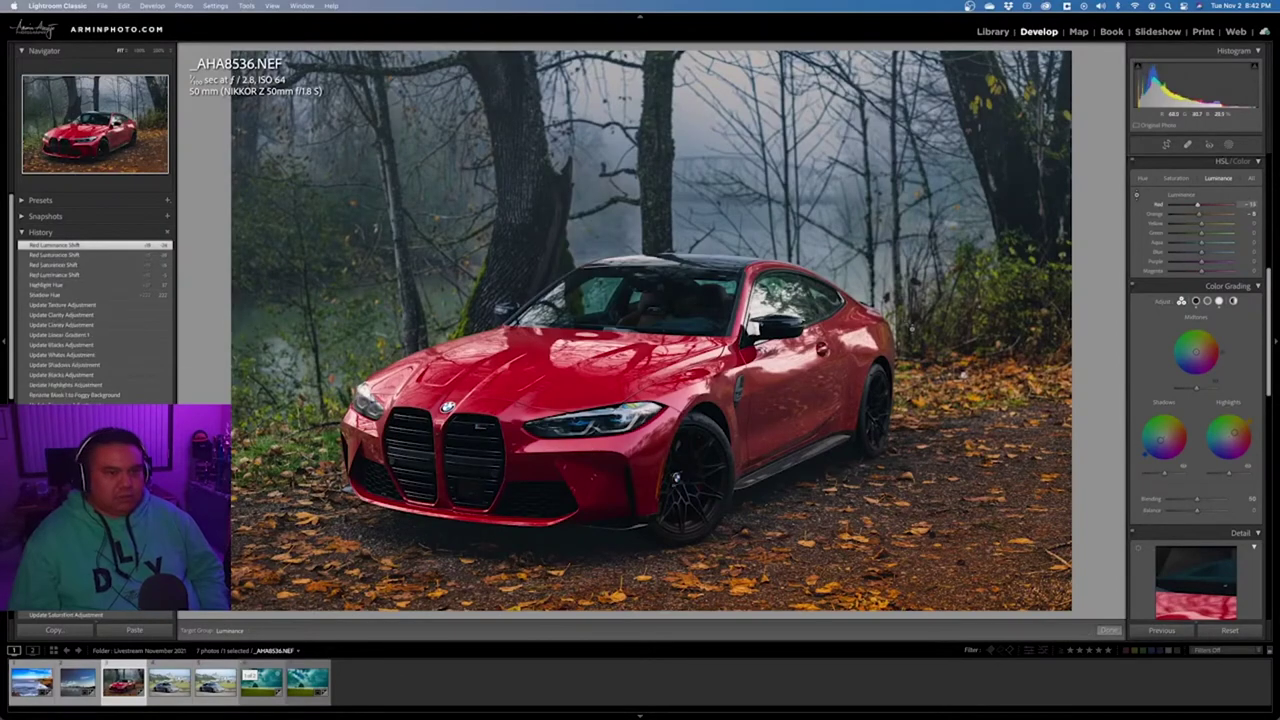
pyautogui.click(1140, 196)
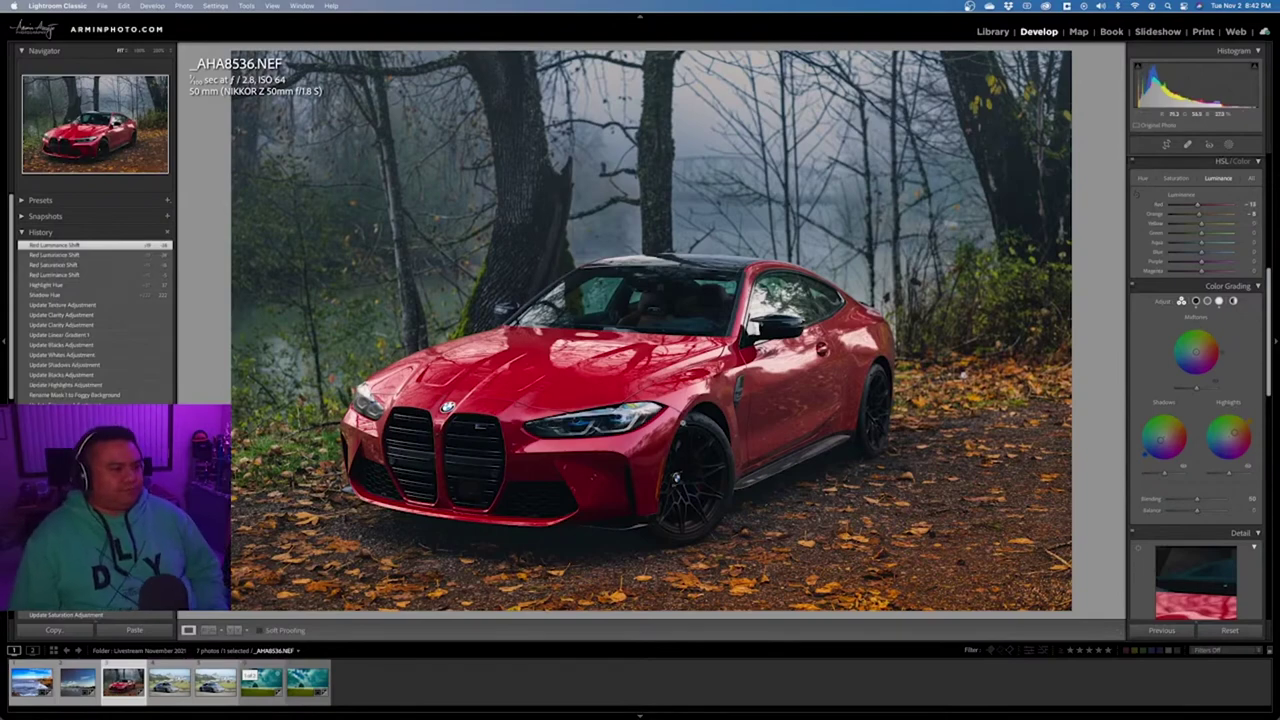
# Review the car's side paint and the sharpening, lens correction, transform, effects and calibration settings
pyautogui.click(780, 404)
pyautogui.click(780, 403)
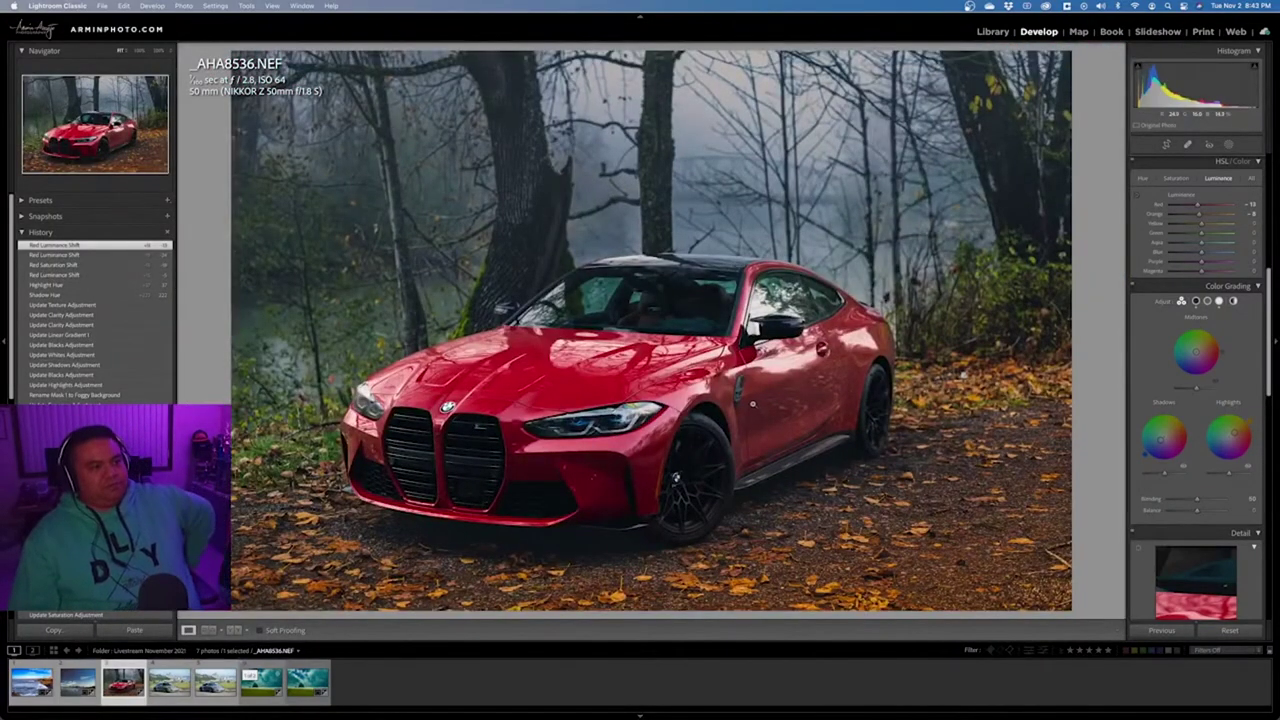
pyautogui.scroll(-8, 1238, 447)
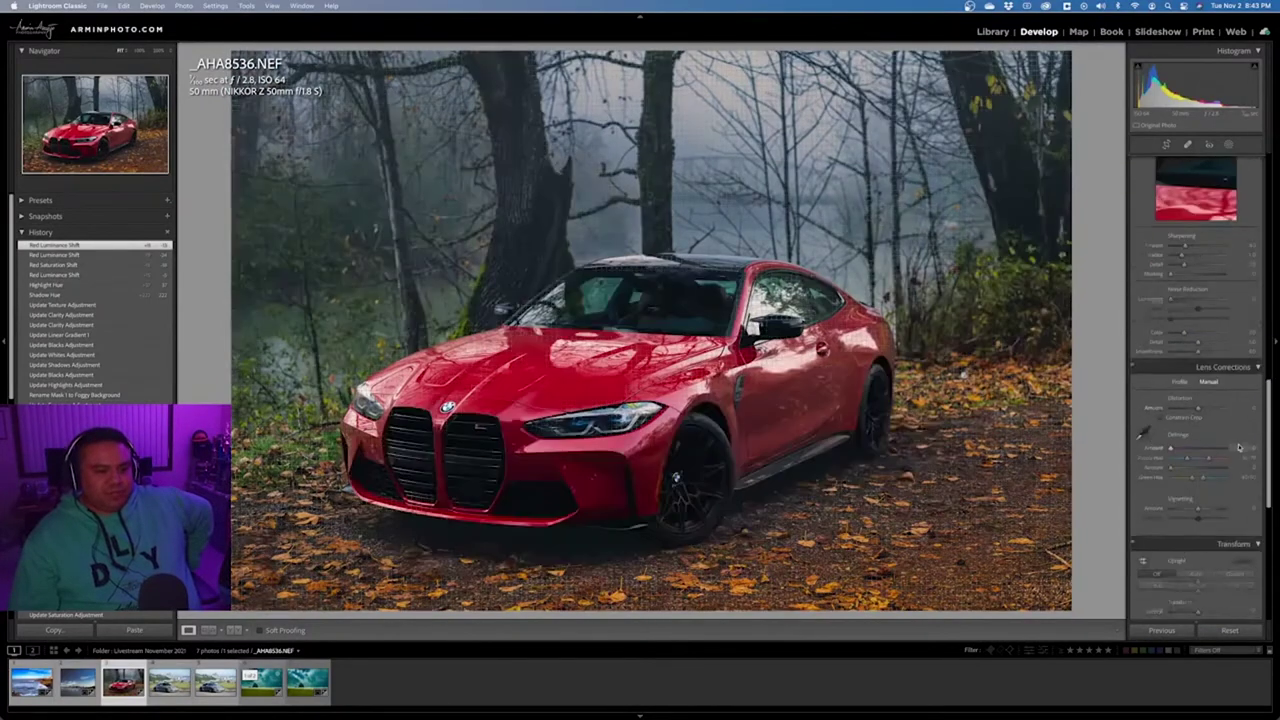
pyautogui.scroll(-3, 1238, 447)
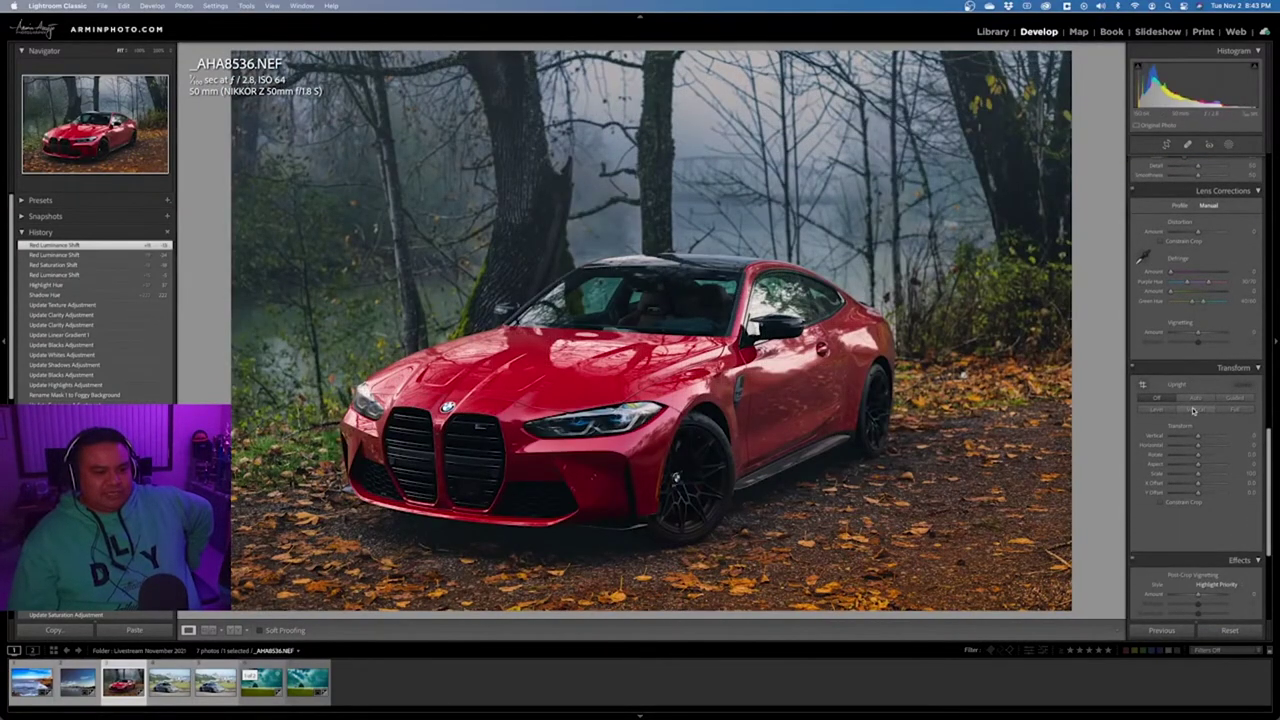
pyautogui.scroll(-3, 1192, 409)
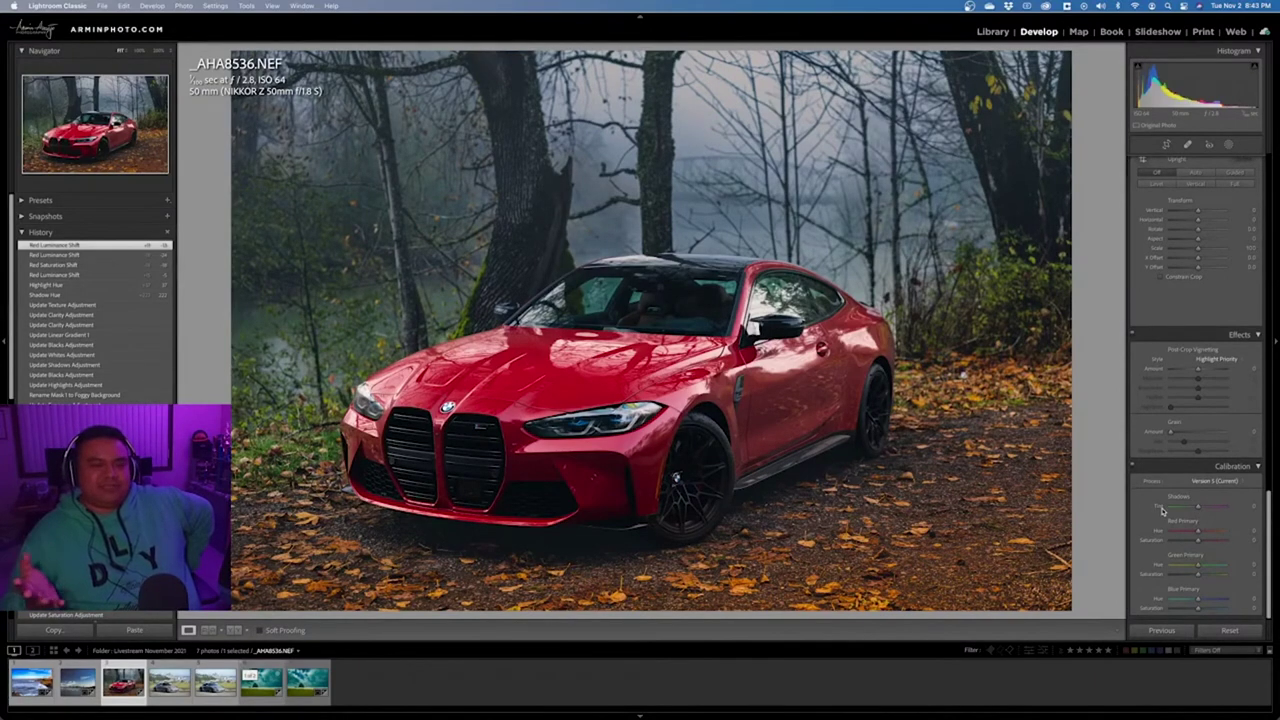
pyautogui.scroll(5, 1164, 490)
pyautogui.scroll(6, 1166, 478)
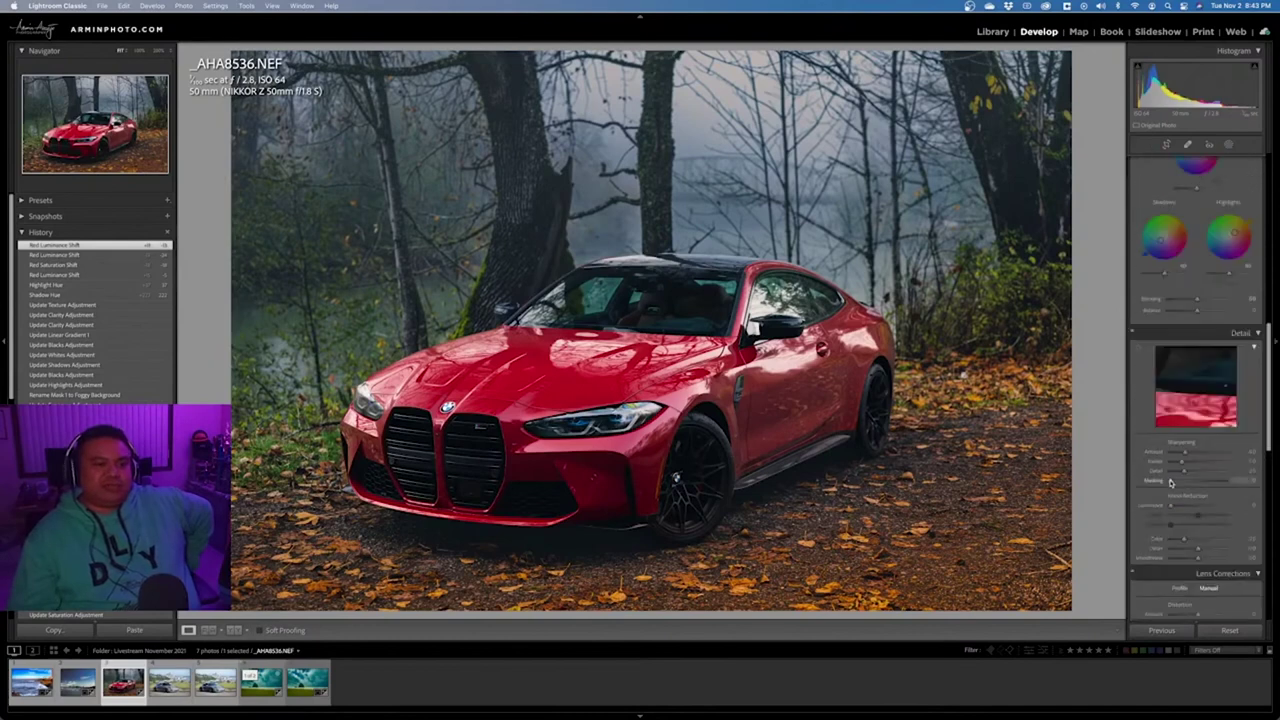
pyautogui.scroll(-3, 1175, 490)
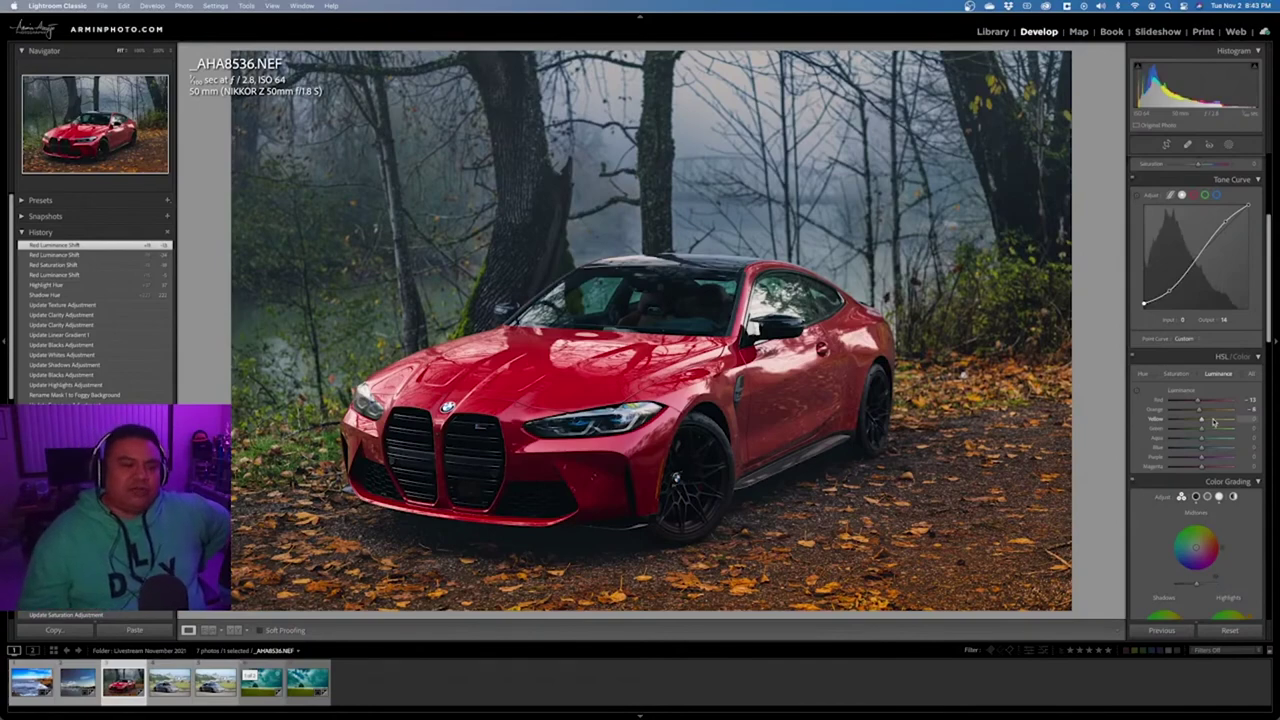
# Try the green primary hue at -100 and +100 in the calibration settings, and reset it to 0
pyautogui.scroll(-10, 1213, 421)
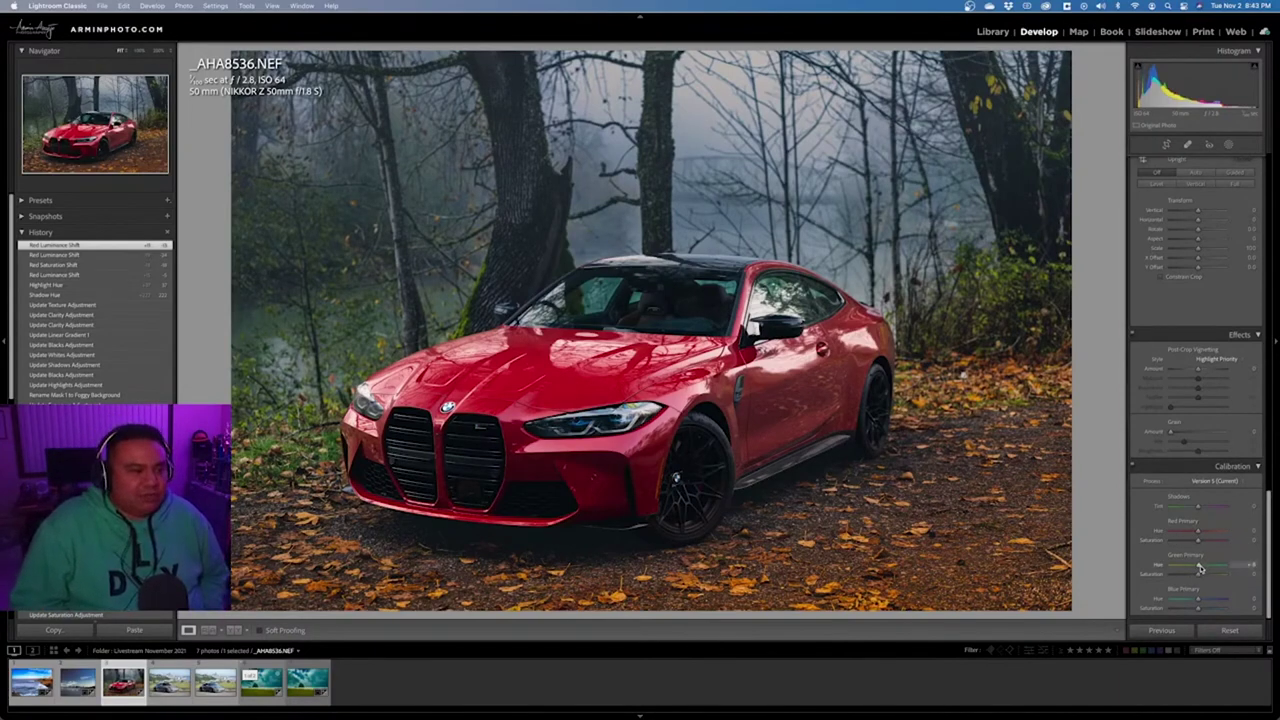
pyautogui.moveTo(1200, 568); pyautogui.dragTo(1164, 570)
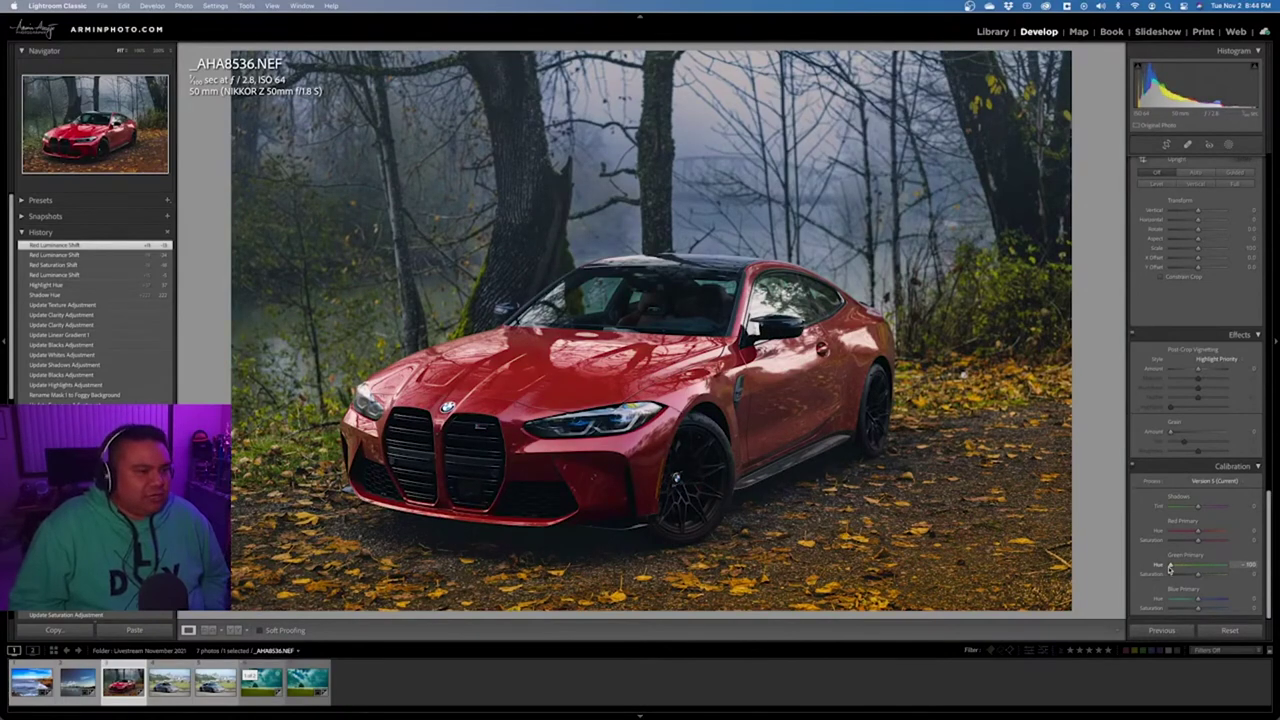
pyautogui.moveTo(1170, 567); pyautogui.dragTo(1224, 566)
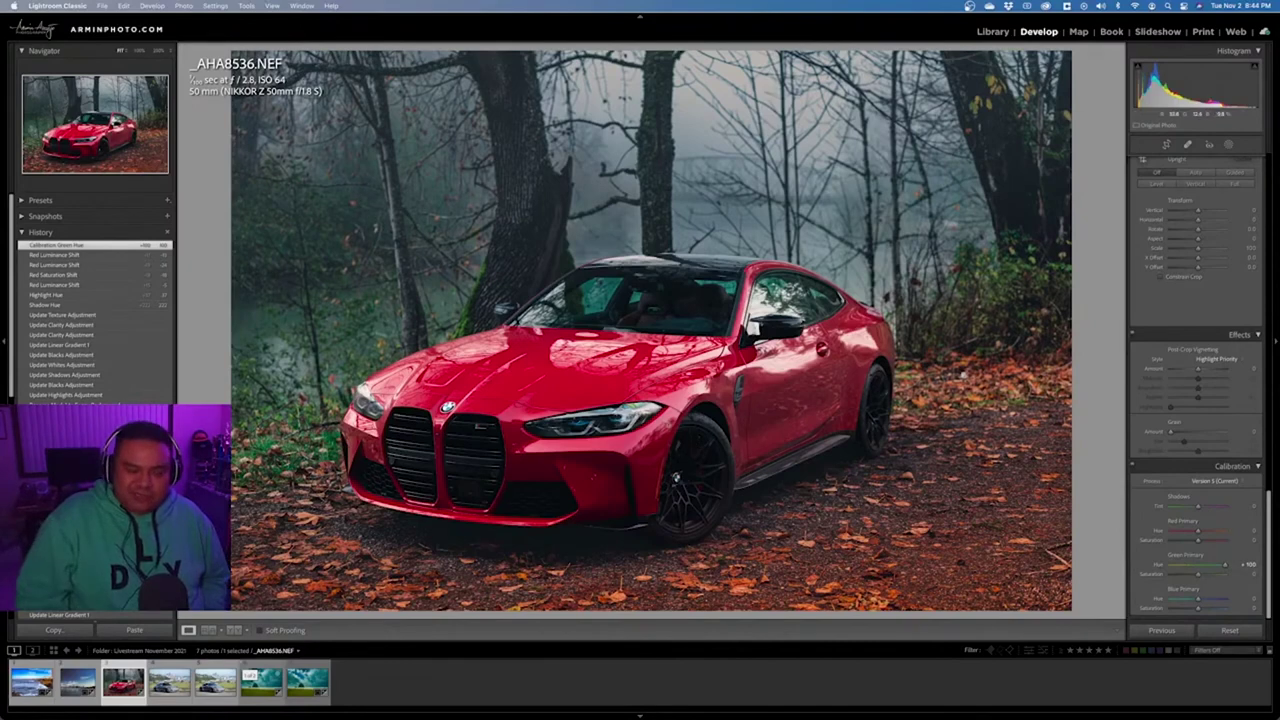
pyautogui.moveTo(1225, 567)
pyautogui.mouseDown()
pyautogui.moveTo(1182, 567)
pyautogui.moveTo(1202, 567)
pyautogui.mouseUp()
pyautogui.doubleClick(1202, 567)
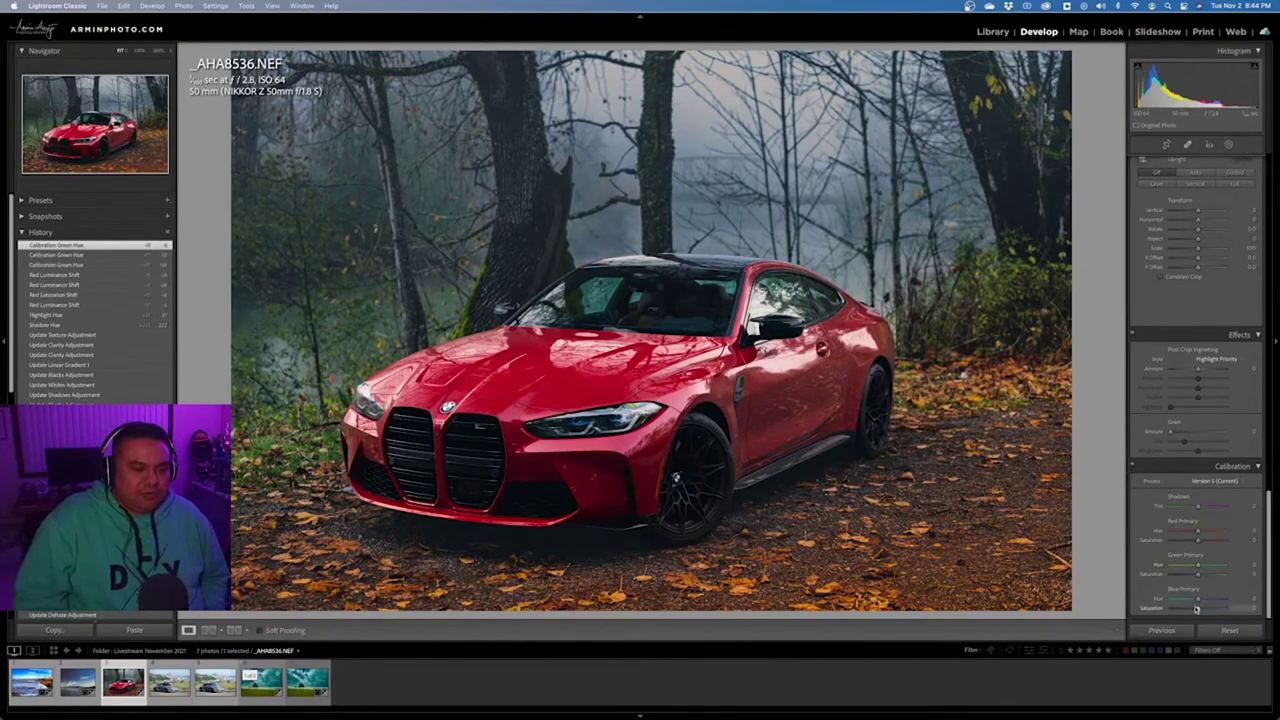
# Set the green primary saturation to +33 and the shadows tint to -22 in the calibration settings
pyautogui.moveTo(1198, 577); pyautogui.dragTo(1165, 578)
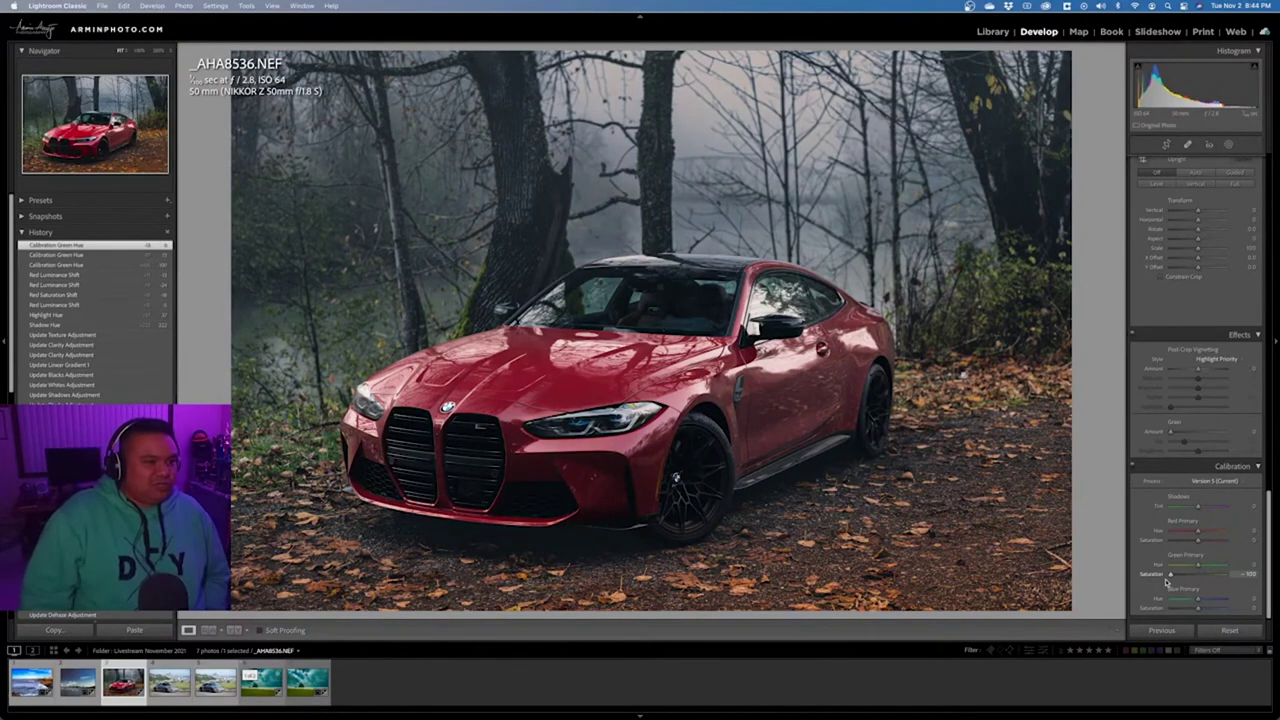
pyautogui.moveTo(1167, 580); pyautogui.dragTo(1207, 581)
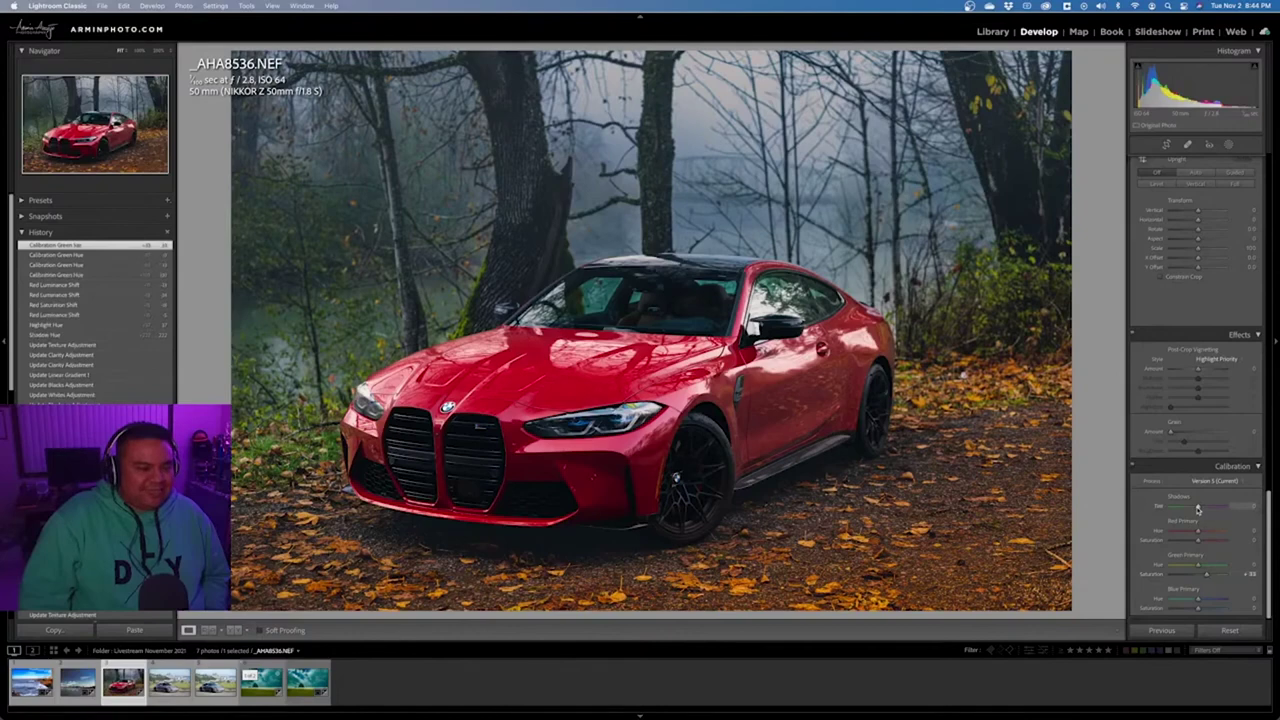
pyautogui.moveTo(1198, 509)
pyautogui.mouseDown()
pyautogui.moveTo(1182, 510)
pyautogui.moveTo(1220, 514)
pyautogui.moveTo(1191, 521)
pyautogui.mouseUp()
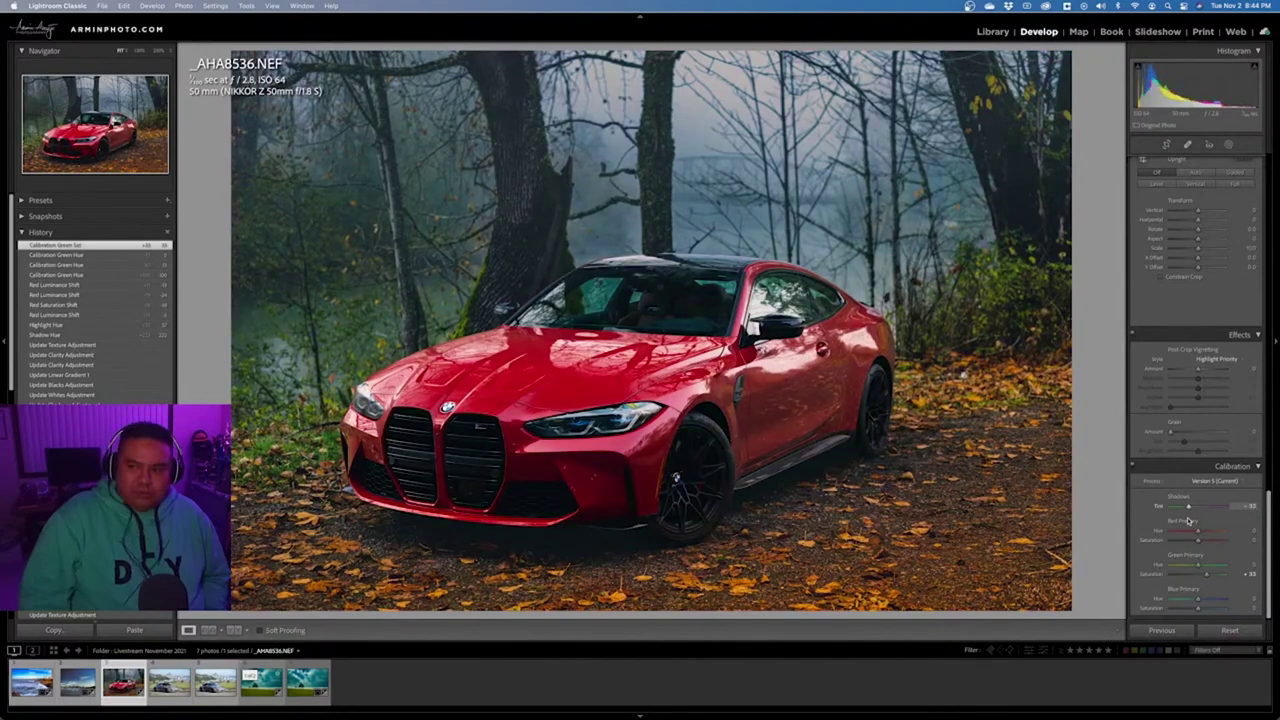
pyautogui.click(1188, 509)
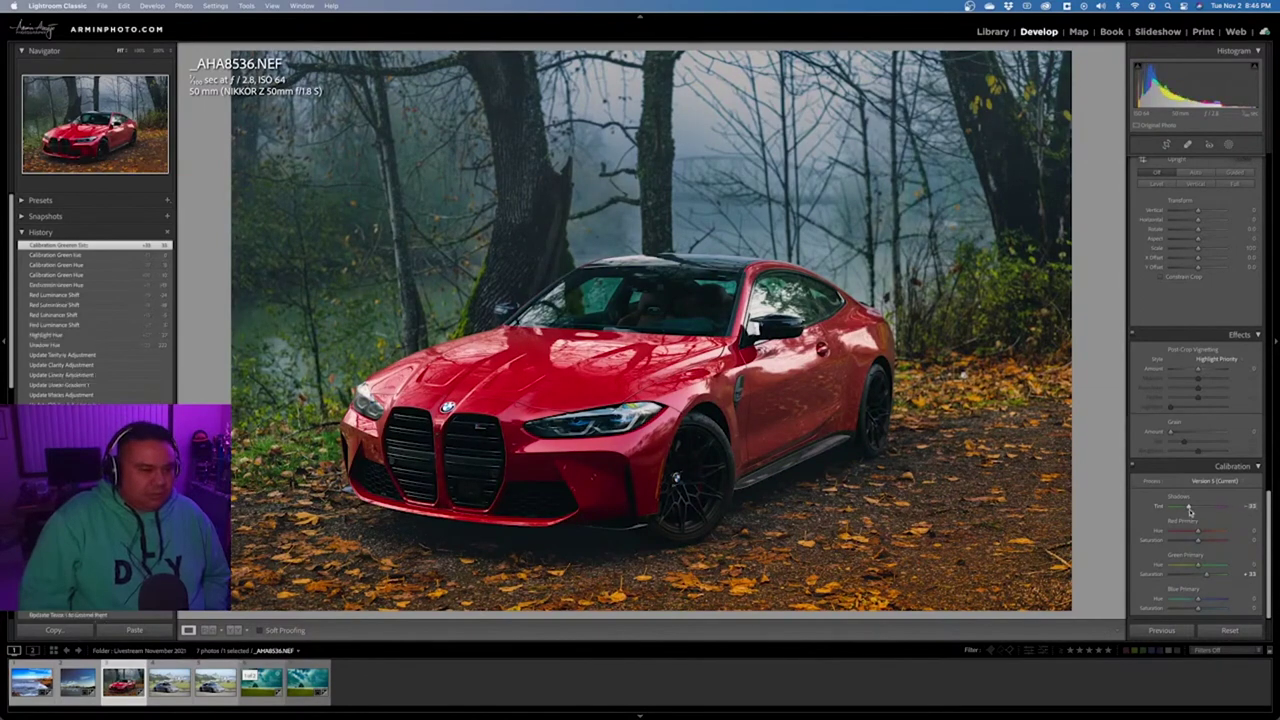
pyautogui.click(1188, 509)
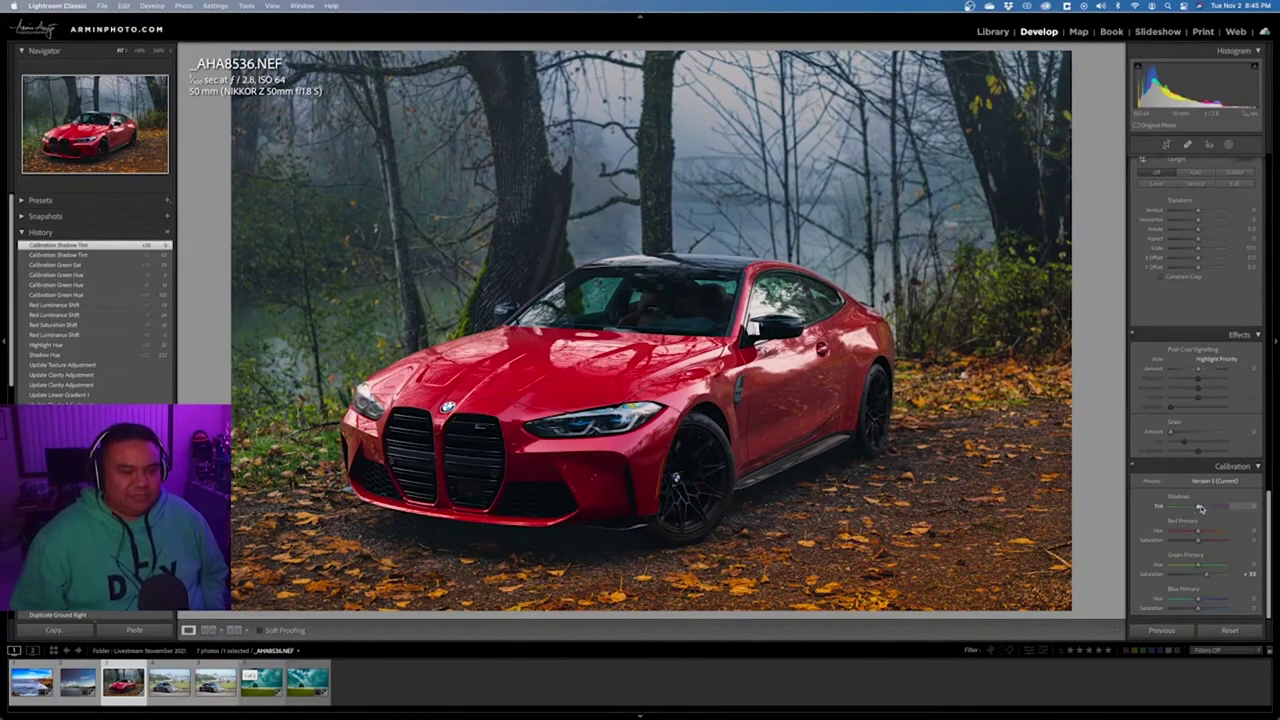
pyautogui.click(1239, 483)
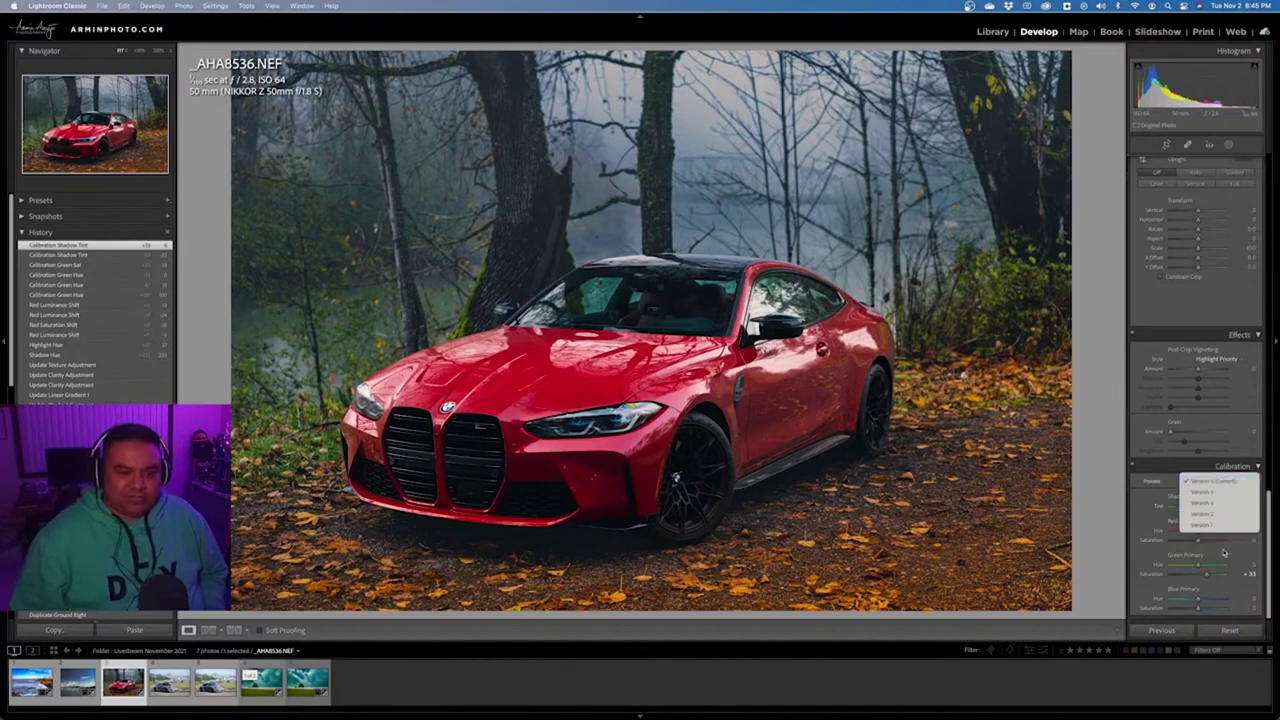
pyautogui.click(1141, 507)
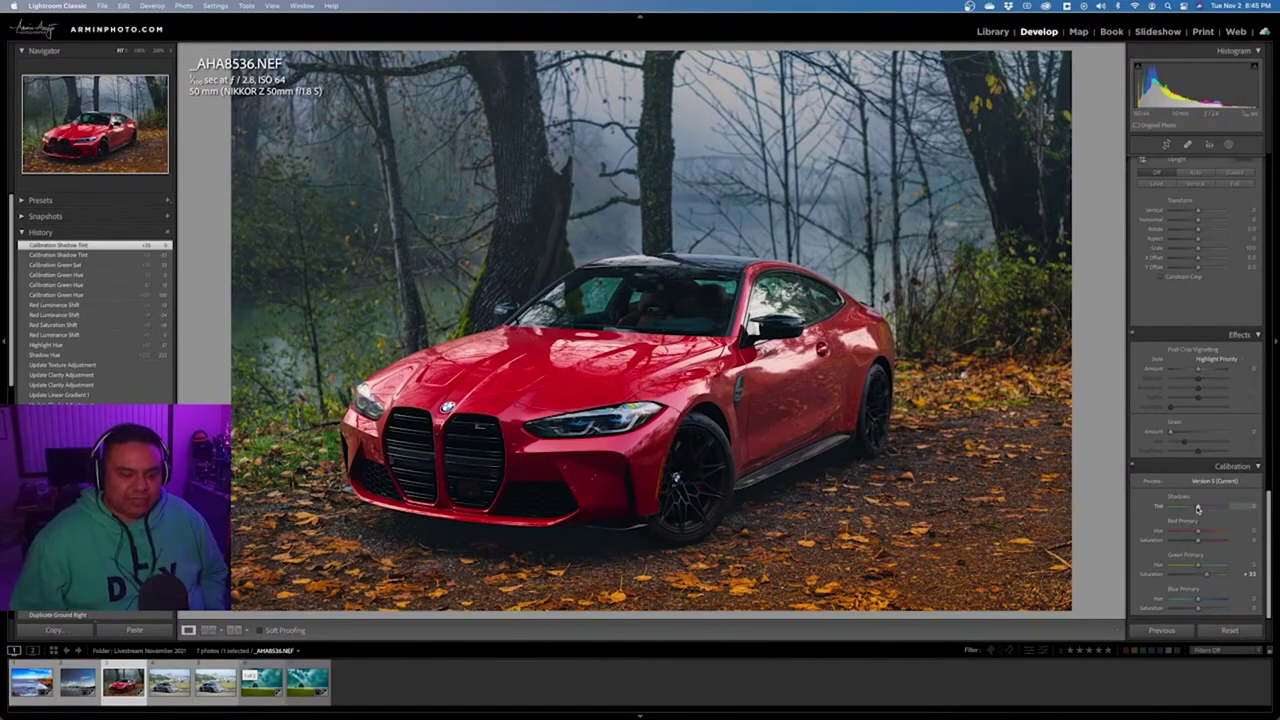
pyautogui.moveTo(1198, 508); pyautogui.dragTo(1192, 509)
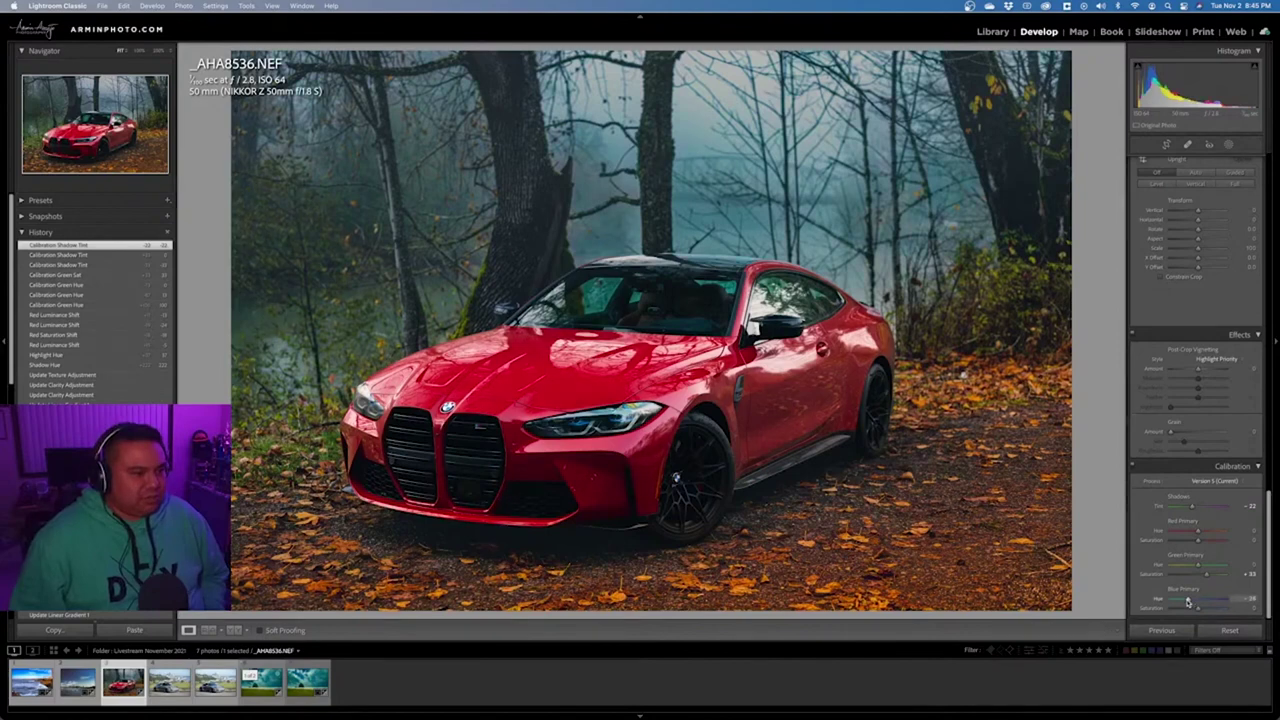
# Try the blue primary hue at -100 and at the opposite extreme, and reset it to 0
pyautogui.moveTo(1188, 601); pyautogui.dragTo(1157, 601)
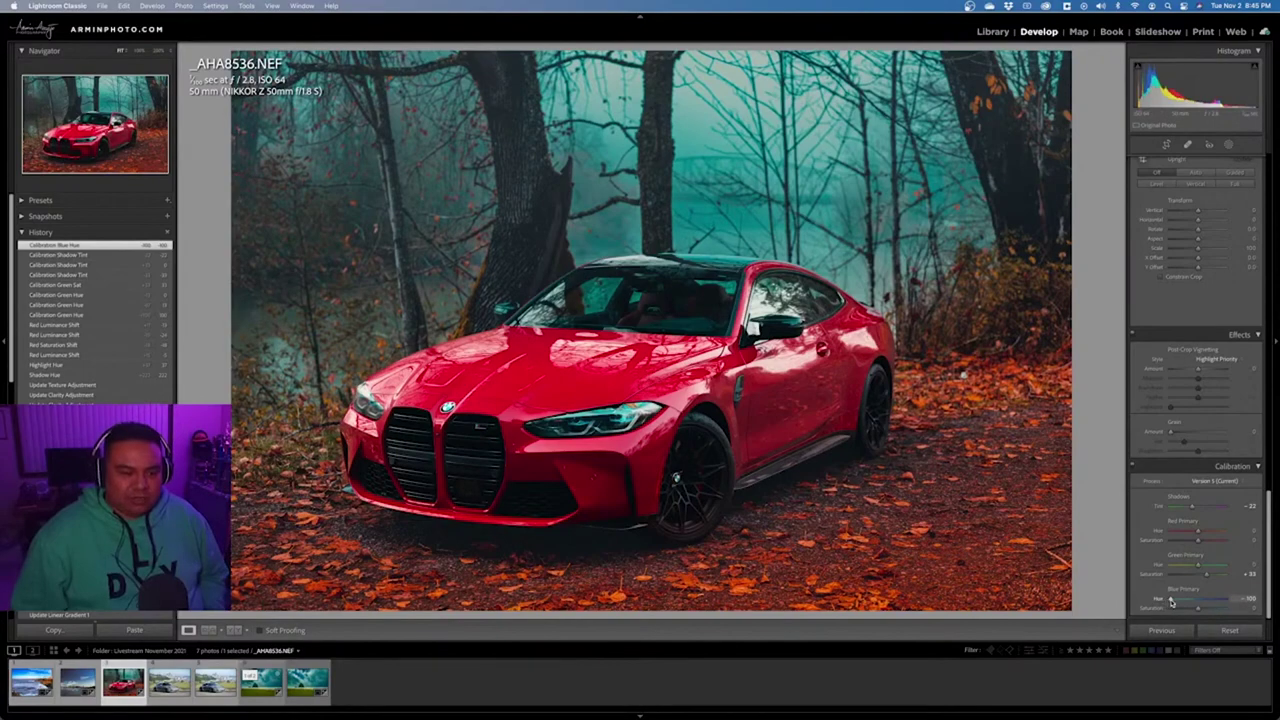
pyautogui.moveTo(1170, 600); pyautogui.dragTo(1236, 600)
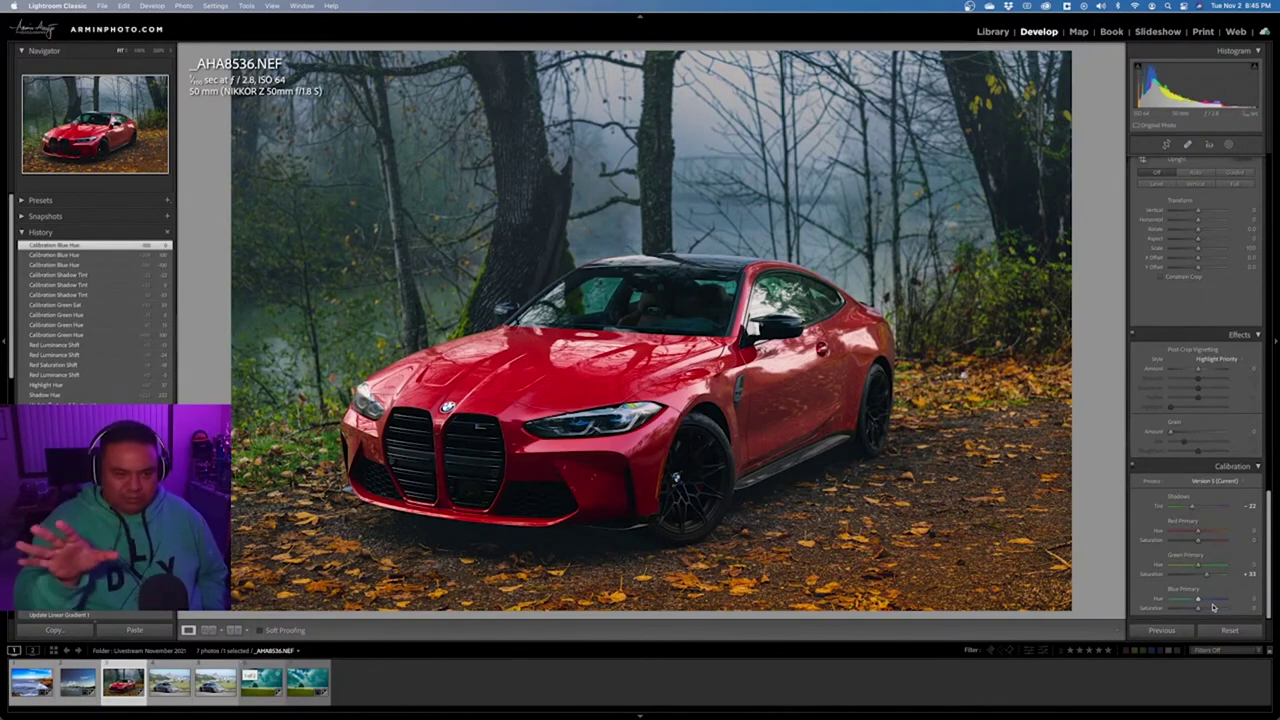
pyautogui.scroll(15, 1212, 598)
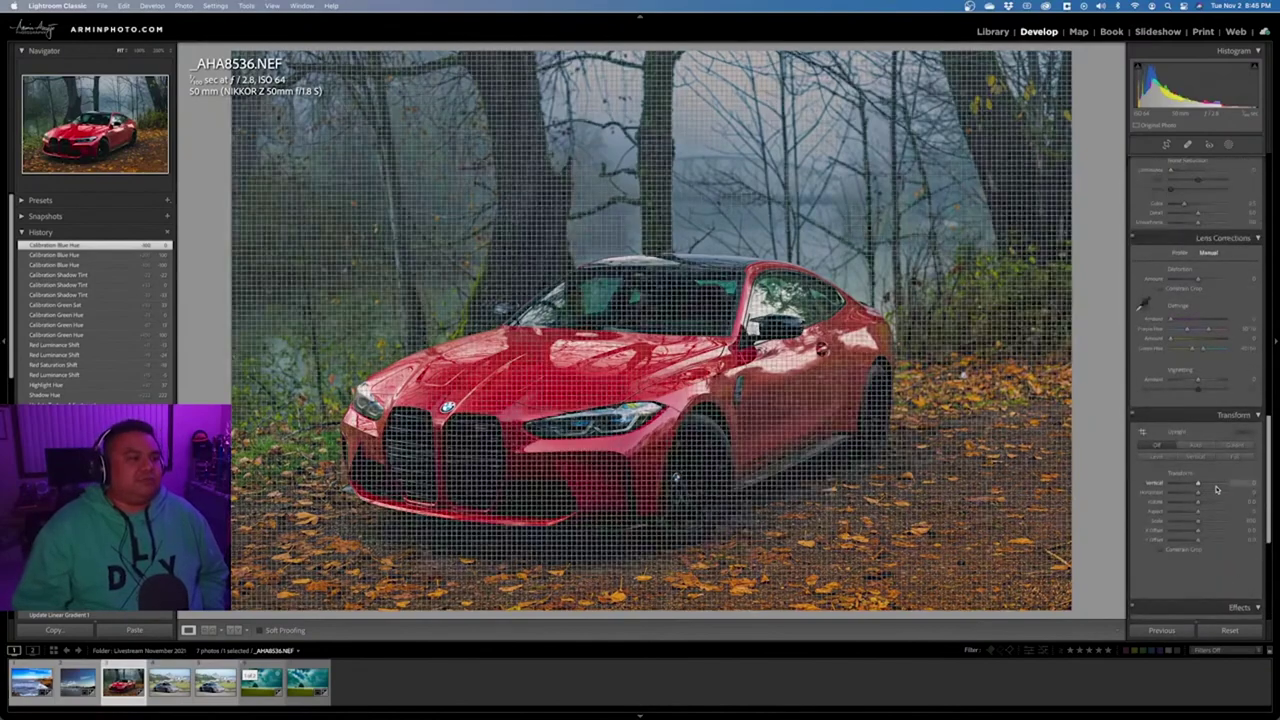